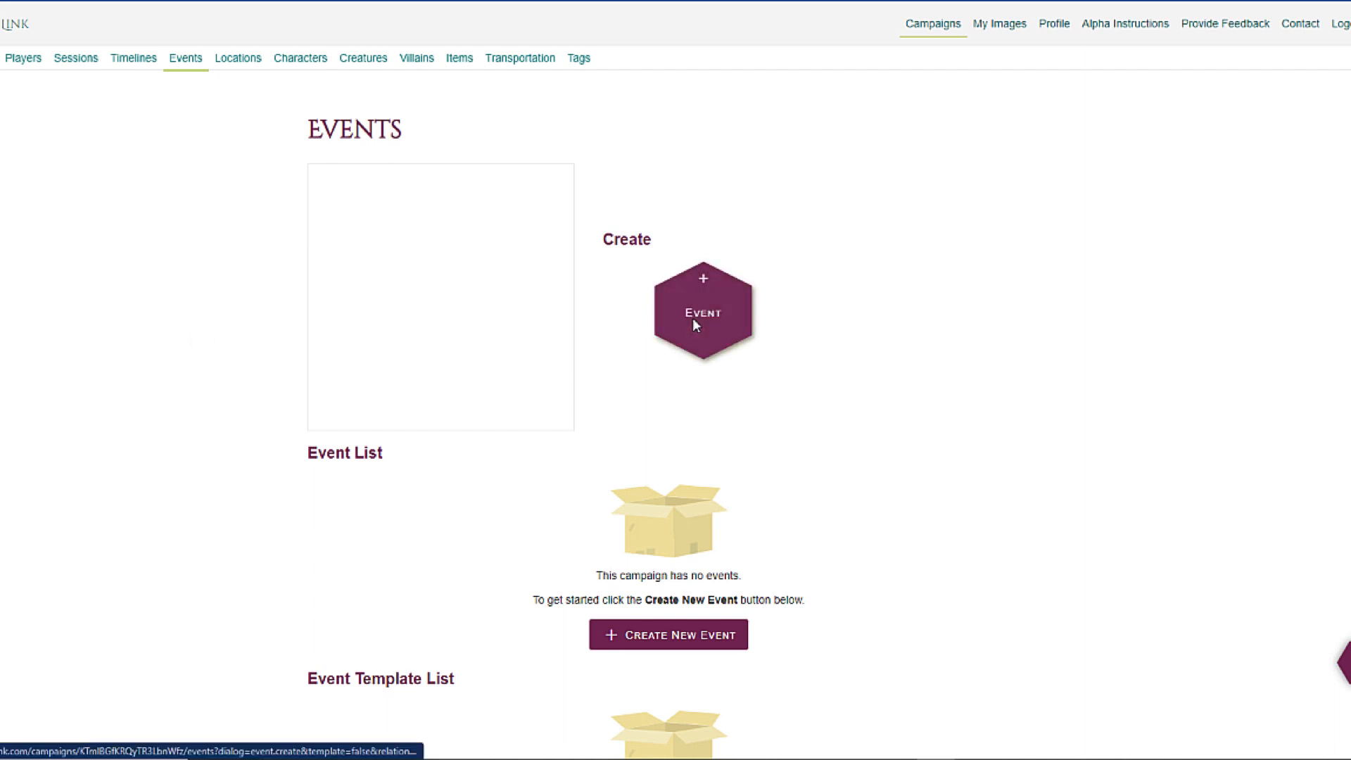
- Create a new campaign event named "Meeting with the Priest"
{"action": "left_click", "coordinate": [659, 645]}
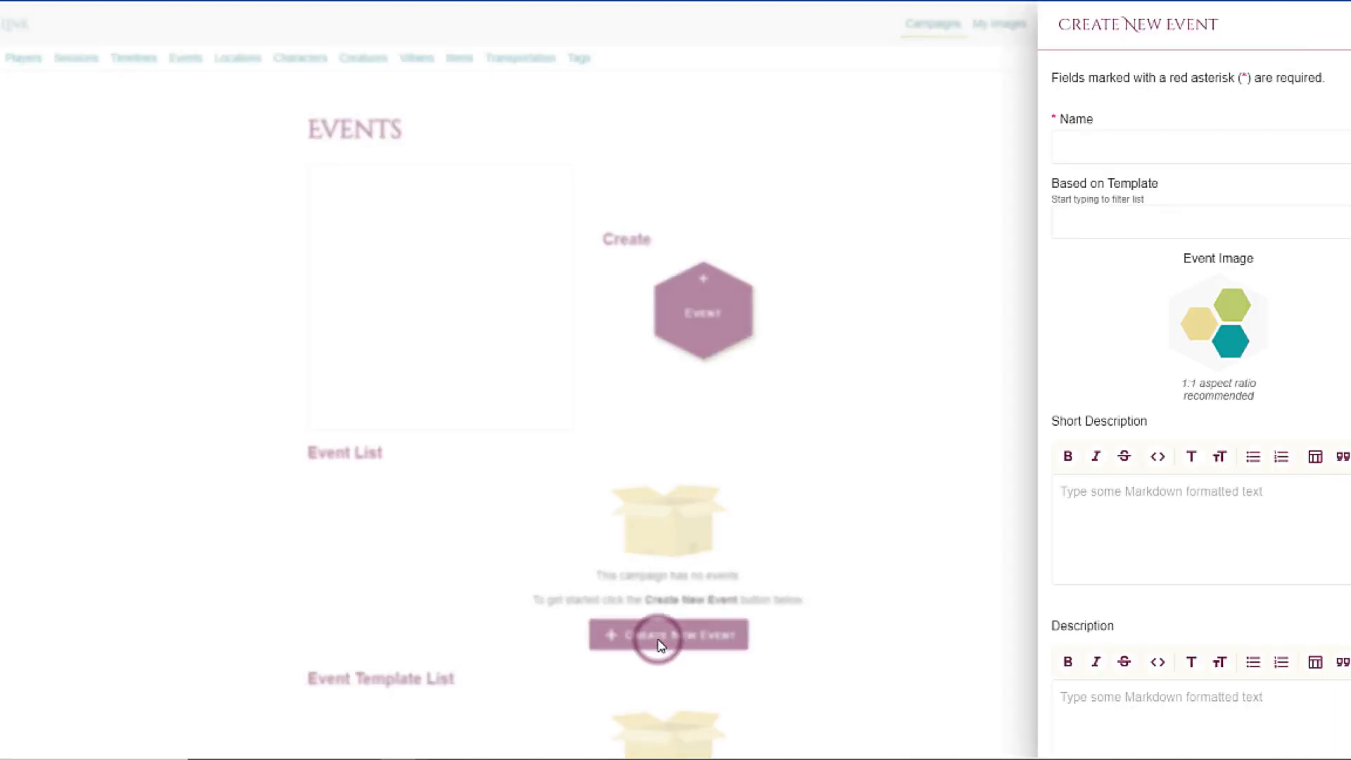
{"action": "left_click", "coordinate": [1099, 146]}
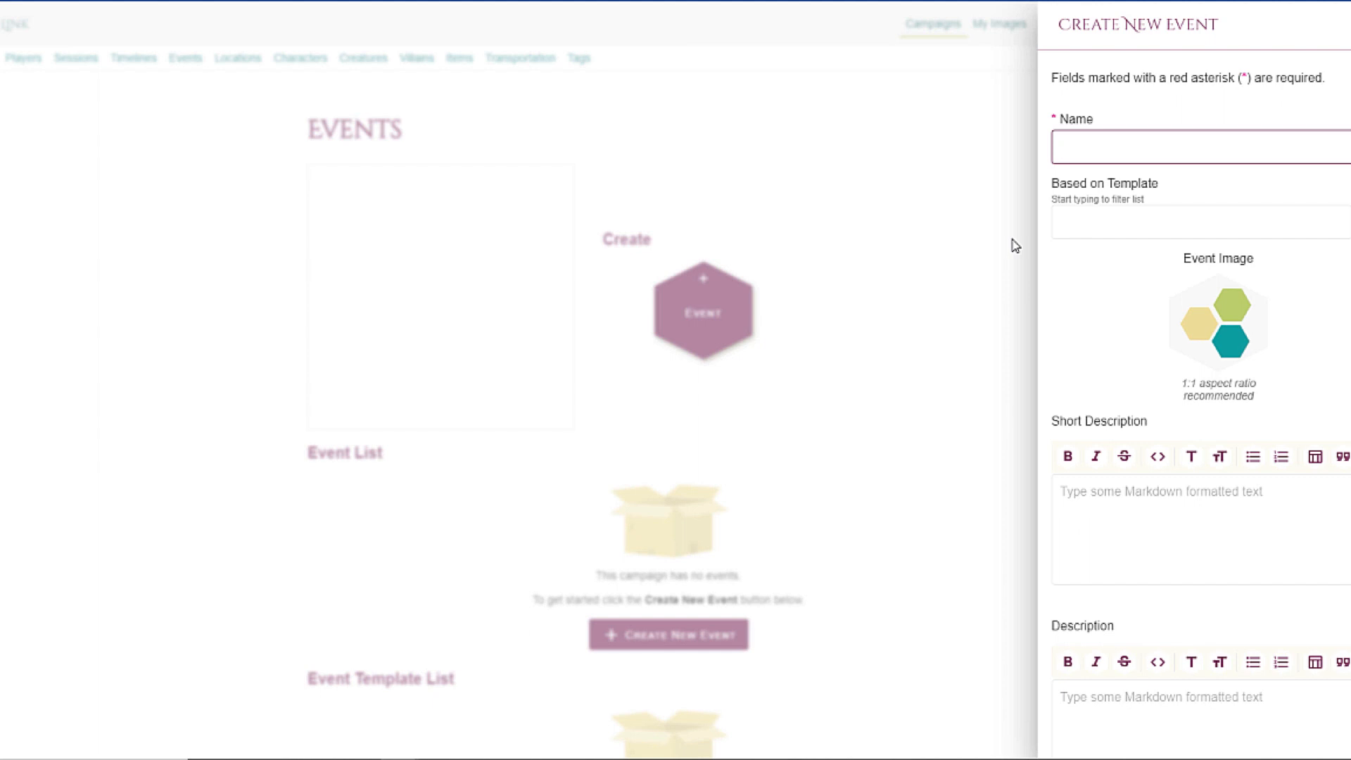
{"action": "type", "text": "Meeting with the Pri"}
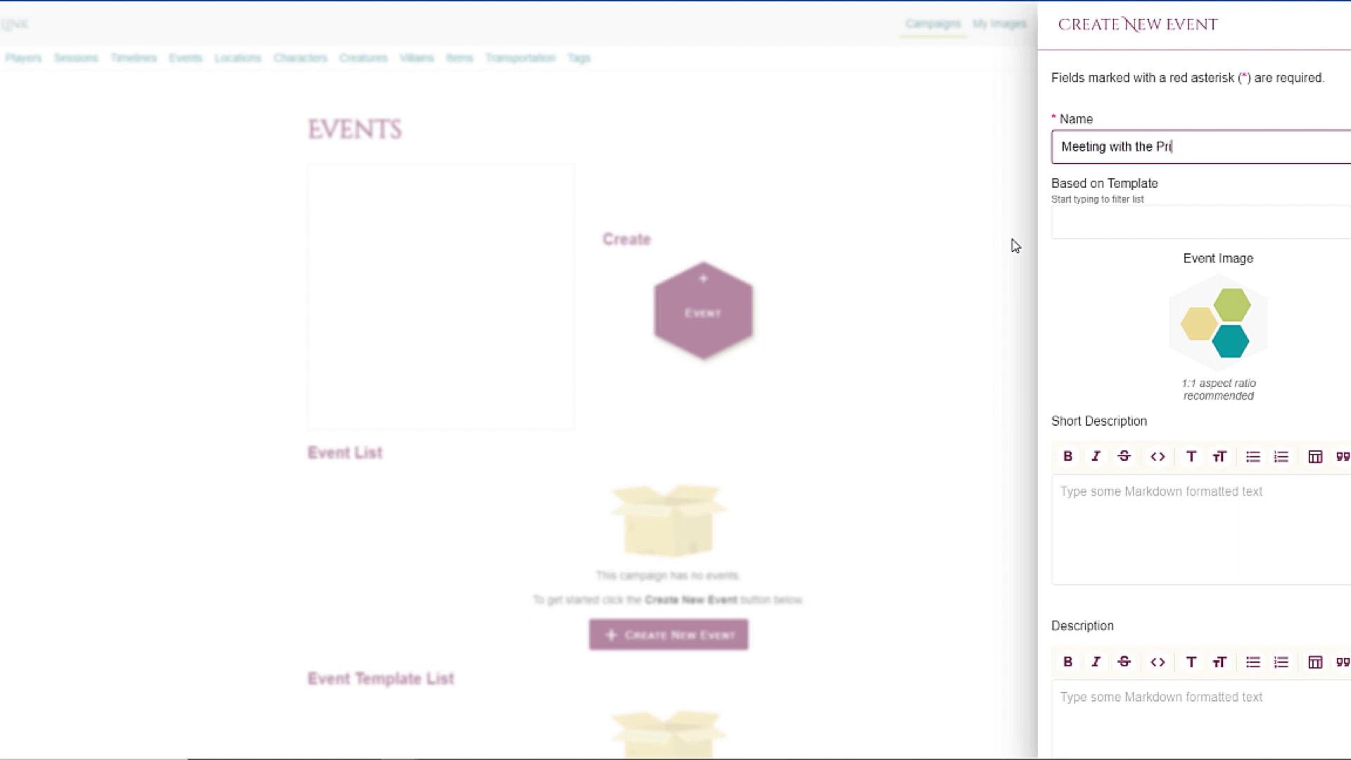
{"action": "type", "text": "est"}
{"action": "scroll", "coordinate": [1175, 476], "scroll_direction": "down", "scroll_amount": 3}
{"action": "left_click", "coordinate": [1340, 717]}
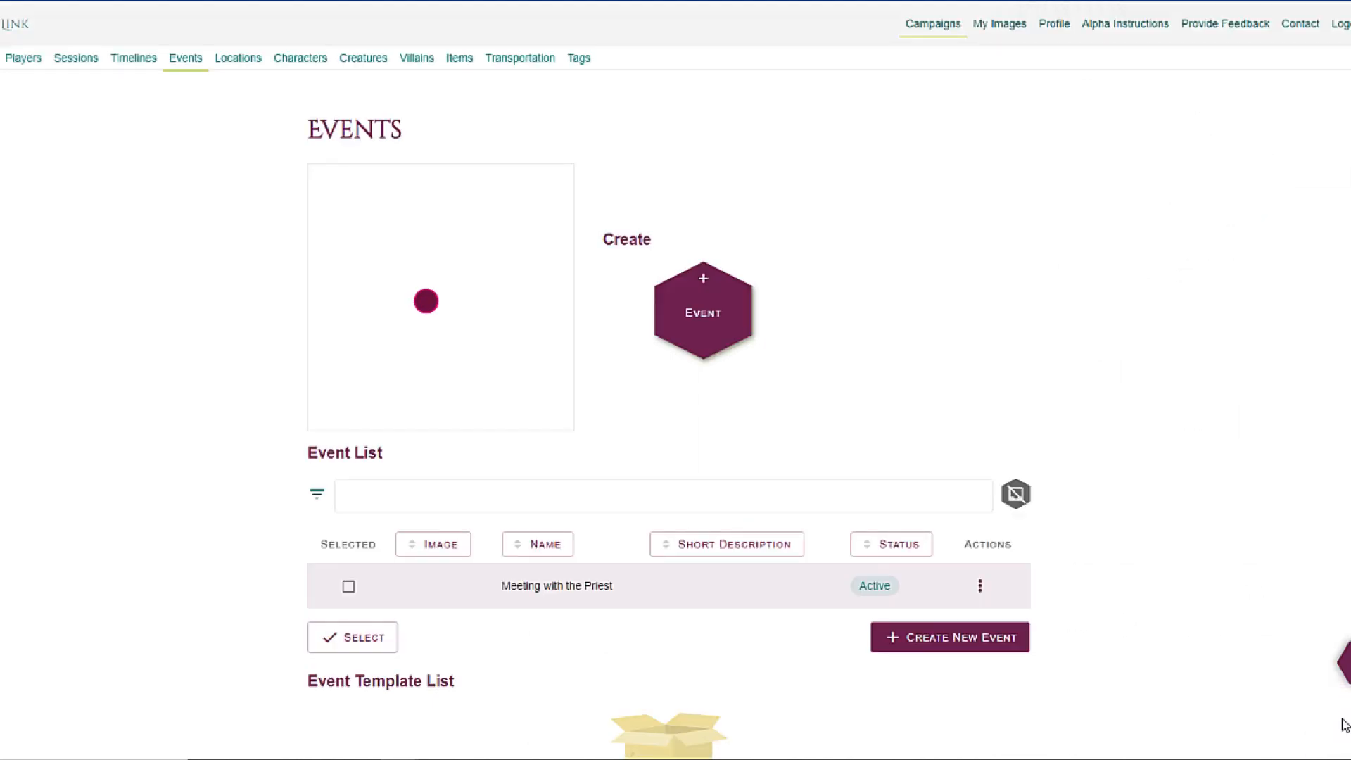
- Examine the Events page, including the relationship graph, the event list and the event template list
{"action": "scroll", "coordinate": [1344, 725], "scroll_direction": "down", "scroll_amount": 3}
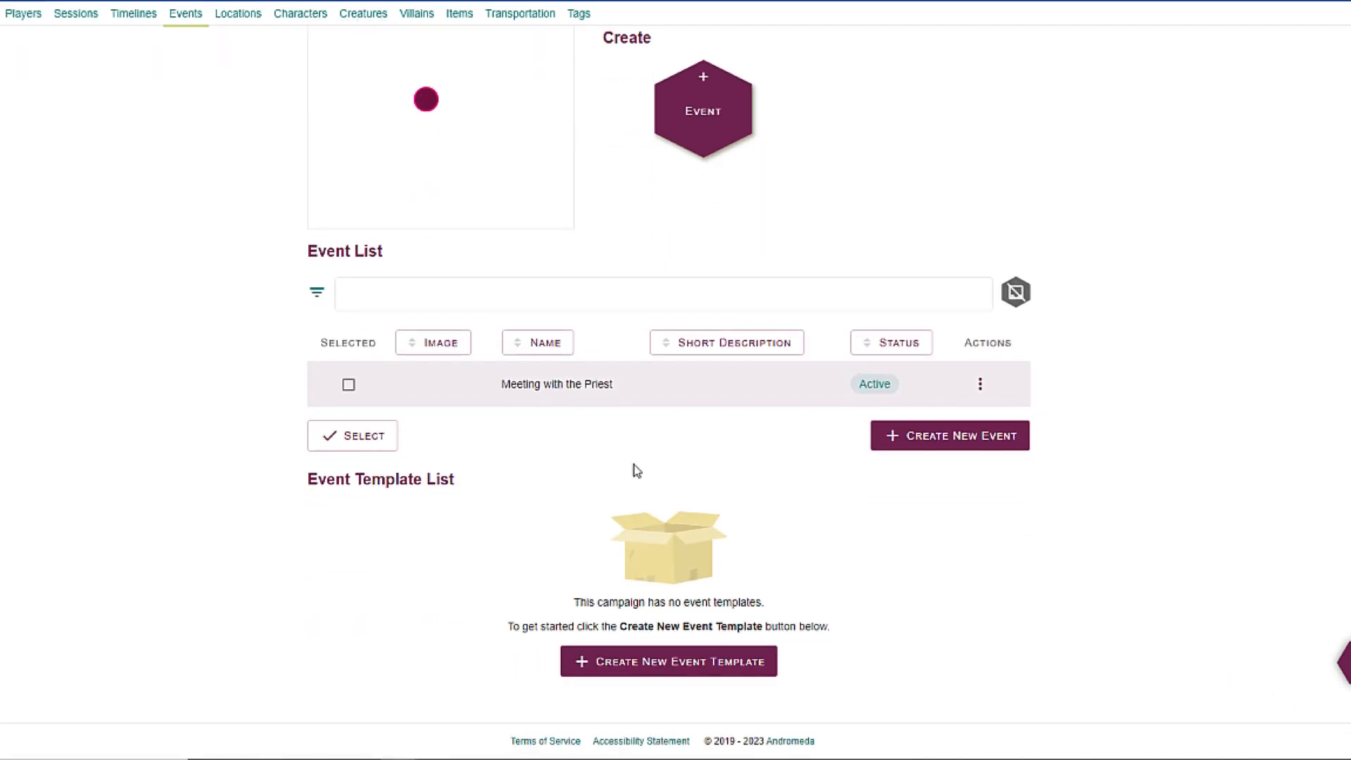
{"action": "scroll", "coordinate": [548, 440], "scroll_direction": "up", "scroll_amount": 2}
{"action": "scroll", "coordinate": [547, 442], "scroll_direction": "down", "scroll_amount": 1}
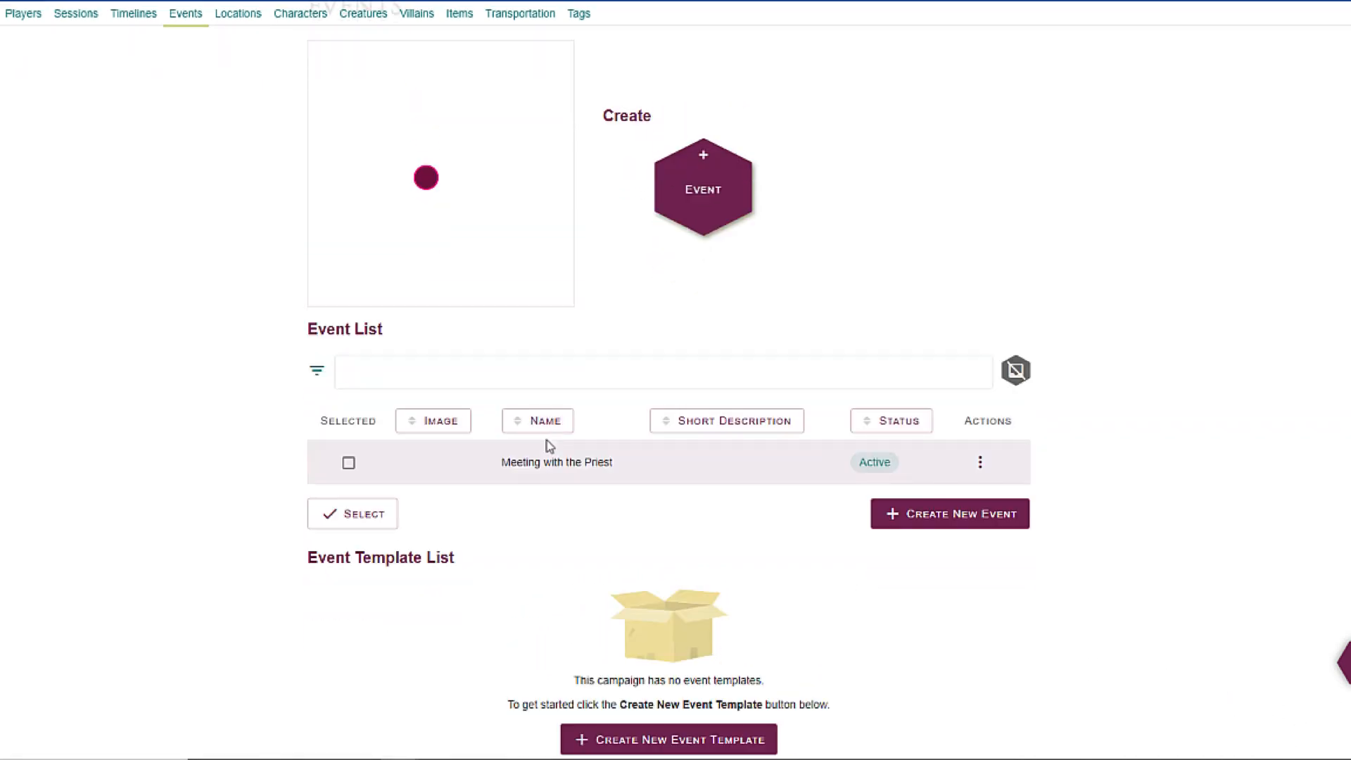
{"action": "scroll", "coordinate": [542, 561], "scroll_direction": "down", "scroll_amount": 1}
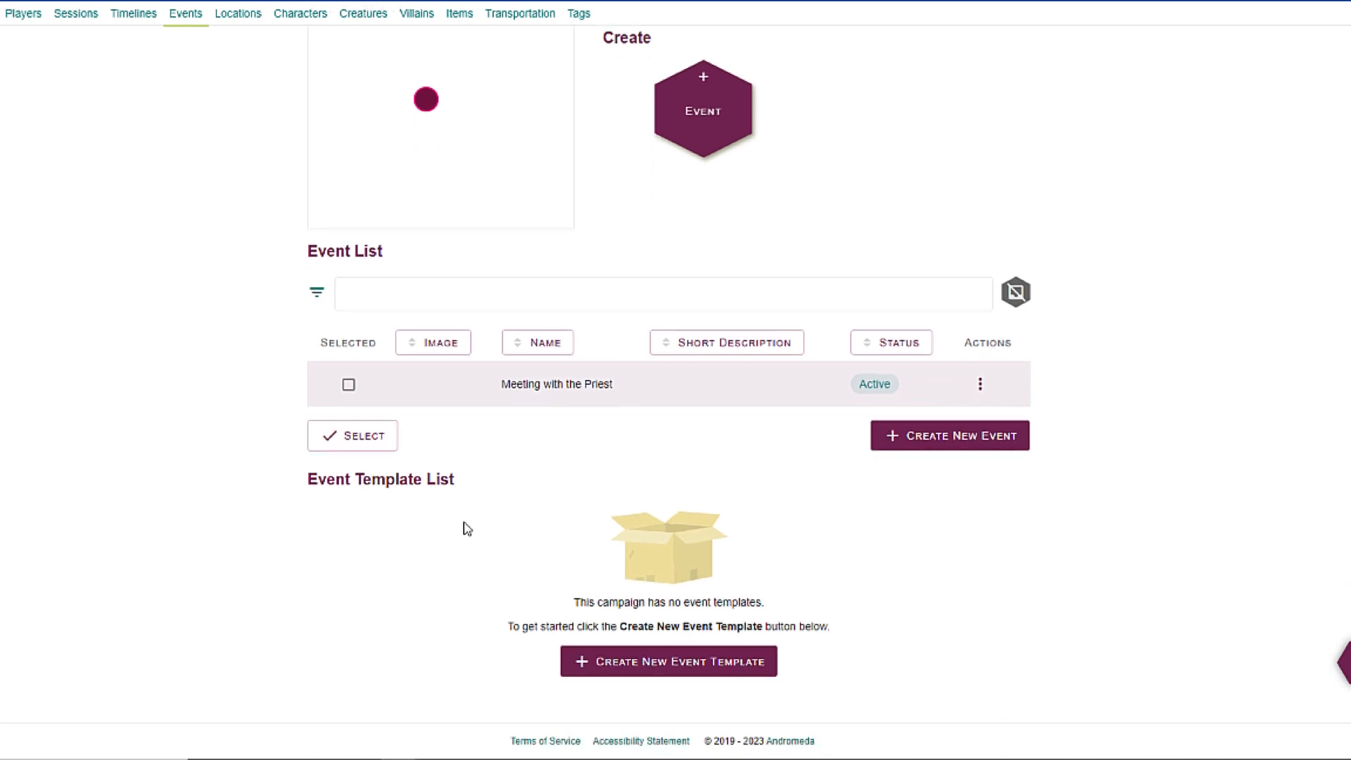
{"action": "scroll", "coordinate": [488, 562], "scroll_direction": "up", "scroll_amount": 3}
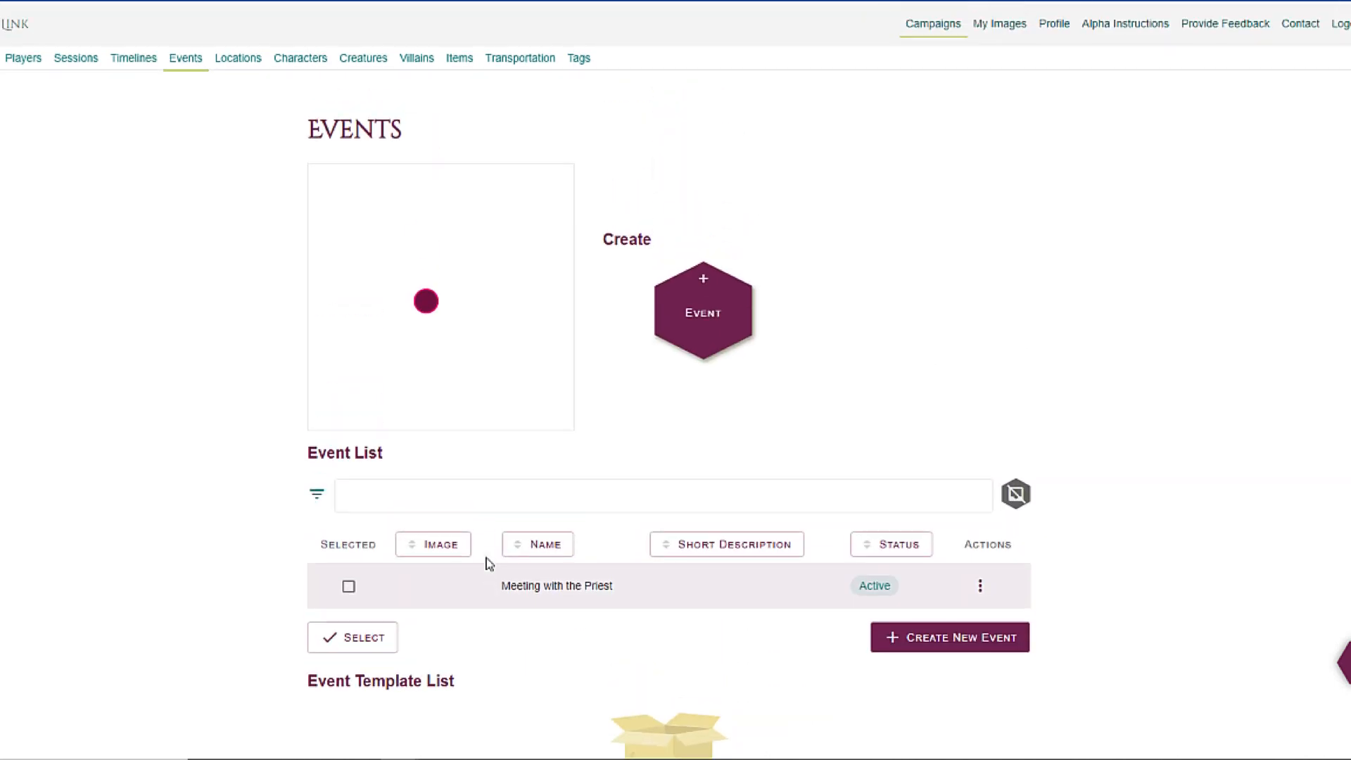
{"action": "scroll", "coordinate": [488, 562], "scroll_direction": "down", "scroll_amount": 1}
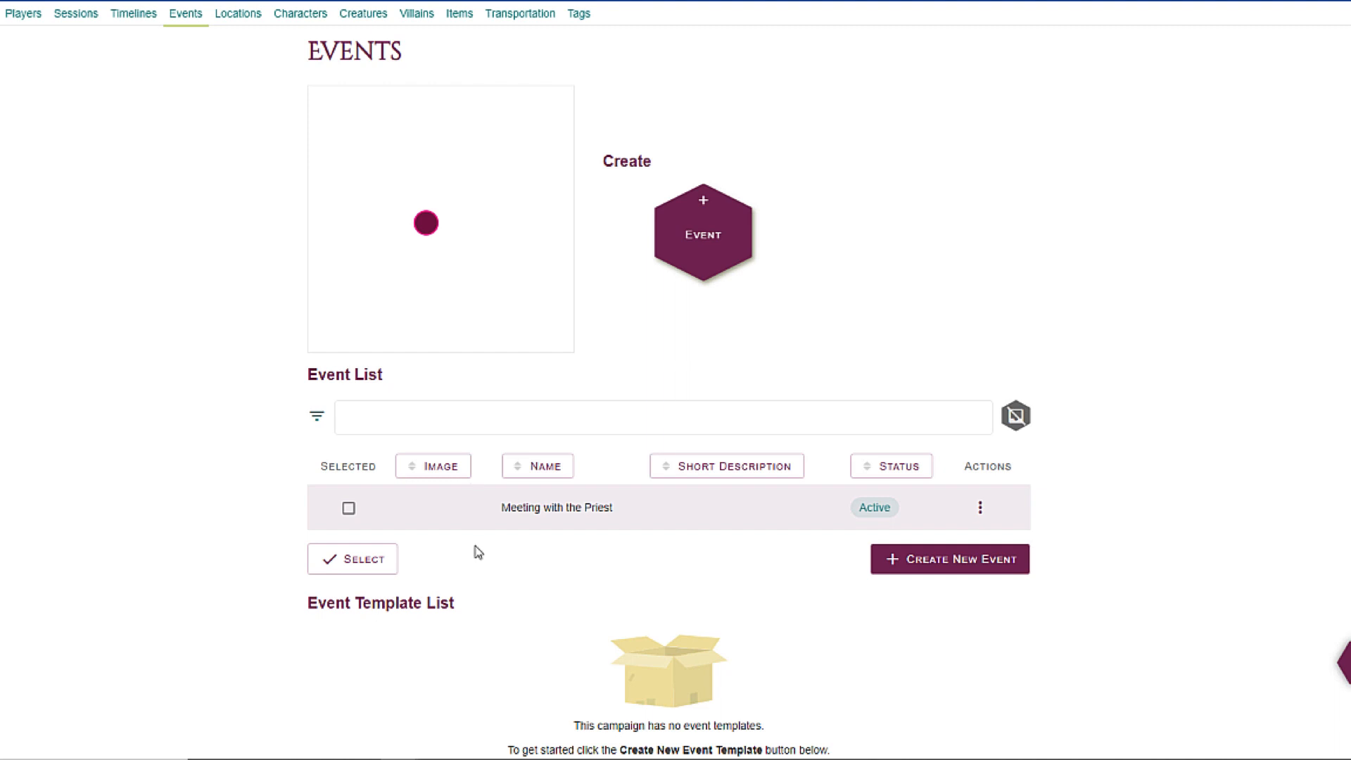
{"action": "scroll", "coordinate": [478, 552], "scroll_direction": "down", "scroll_amount": 2}
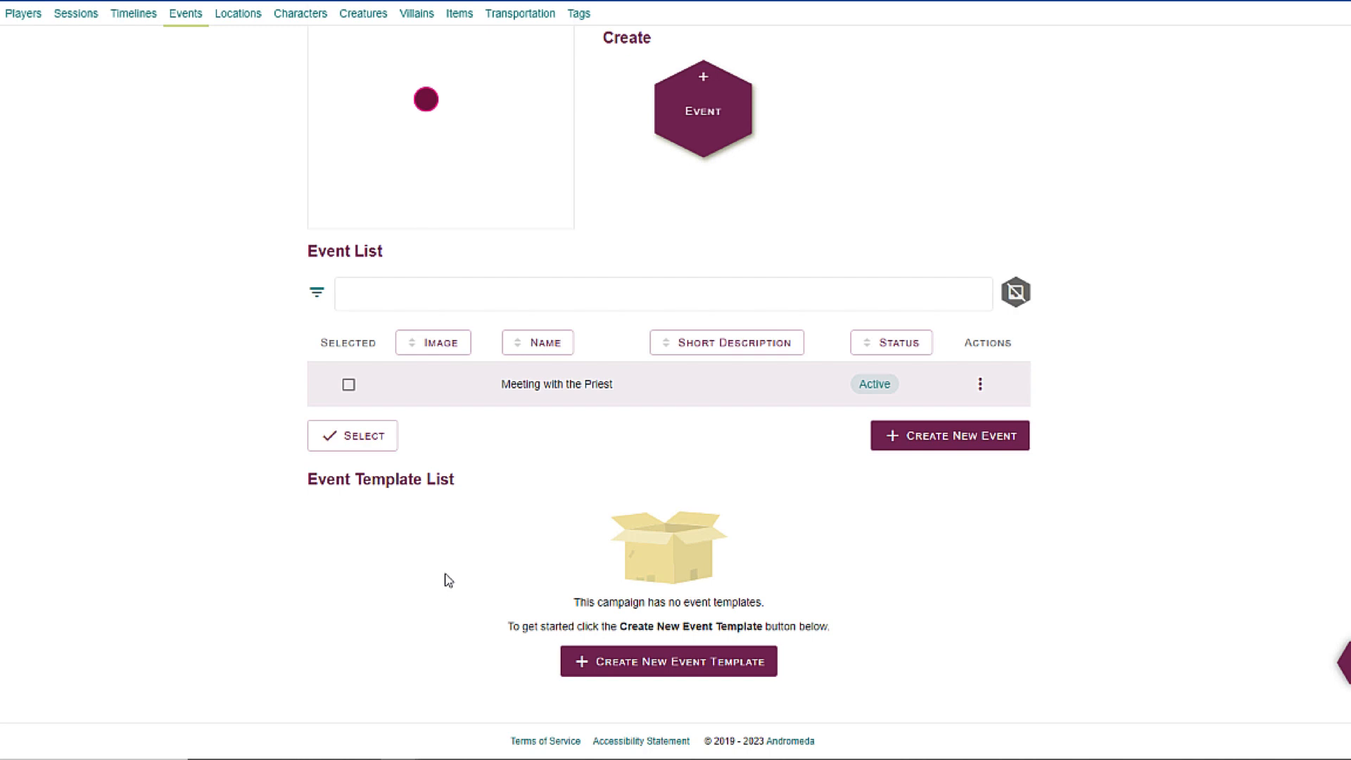
{"action": "scroll", "coordinate": [448, 579], "scroll_direction": "up", "scroll_amount": 2}
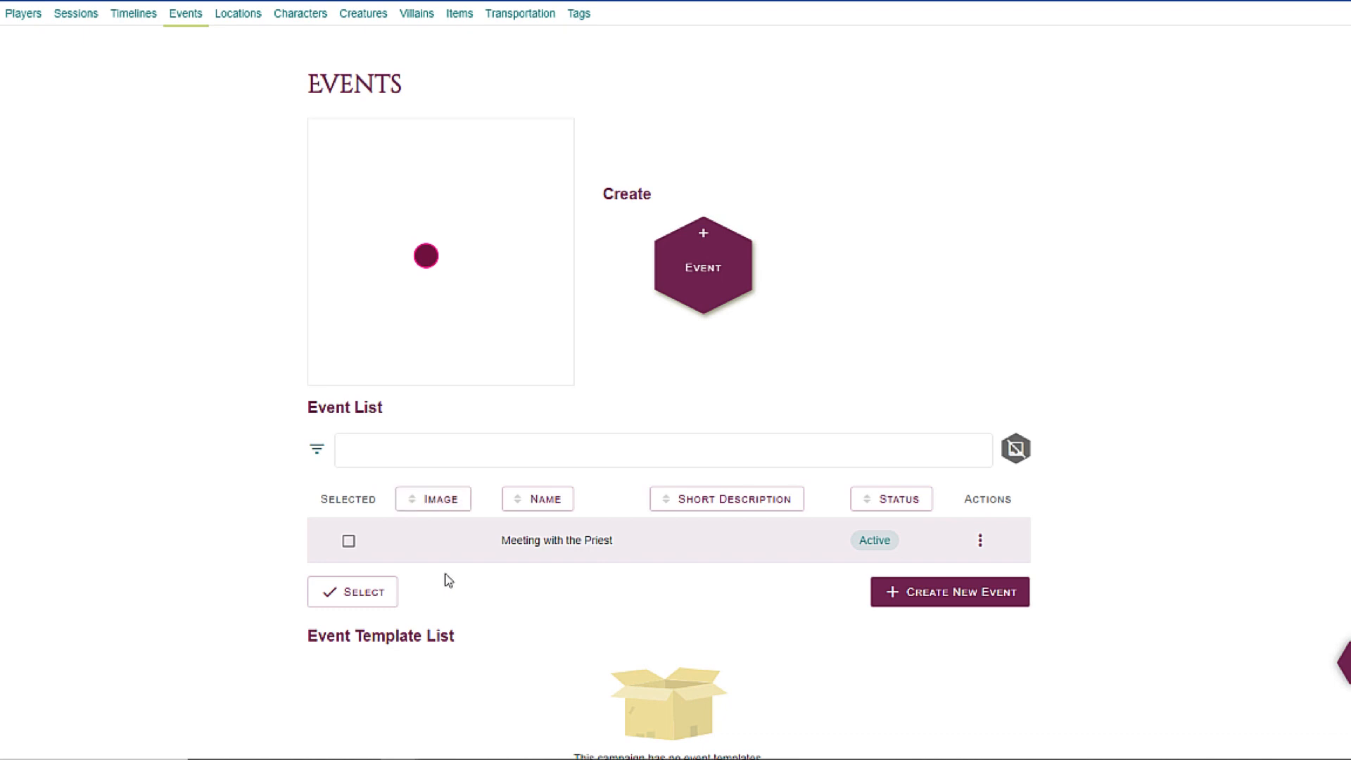
{"action": "scroll", "coordinate": [336, 463], "scroll_direction": "up", "scroll_amount": 1}
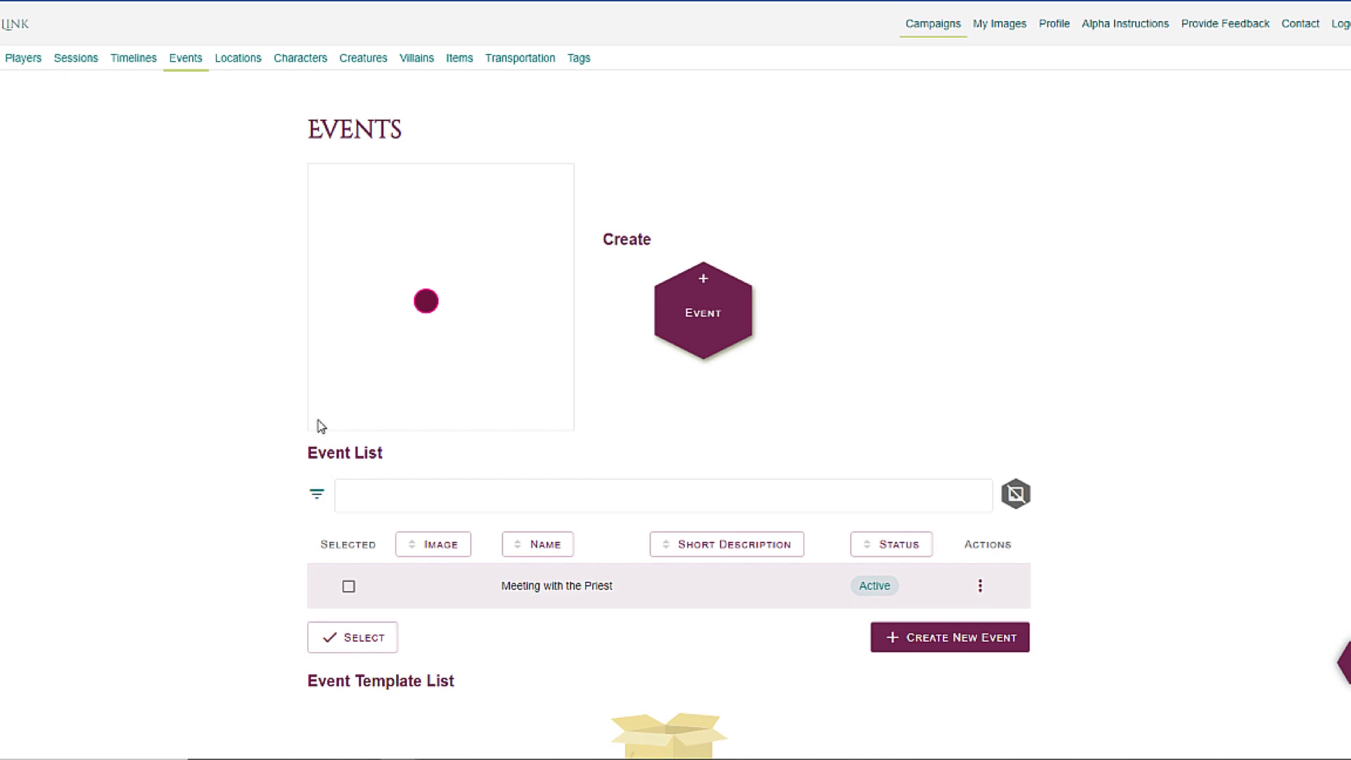
{"action": "scroll", "coordinate": [318, 425], "scroll_direction": "down", "scroll_amount": 2}
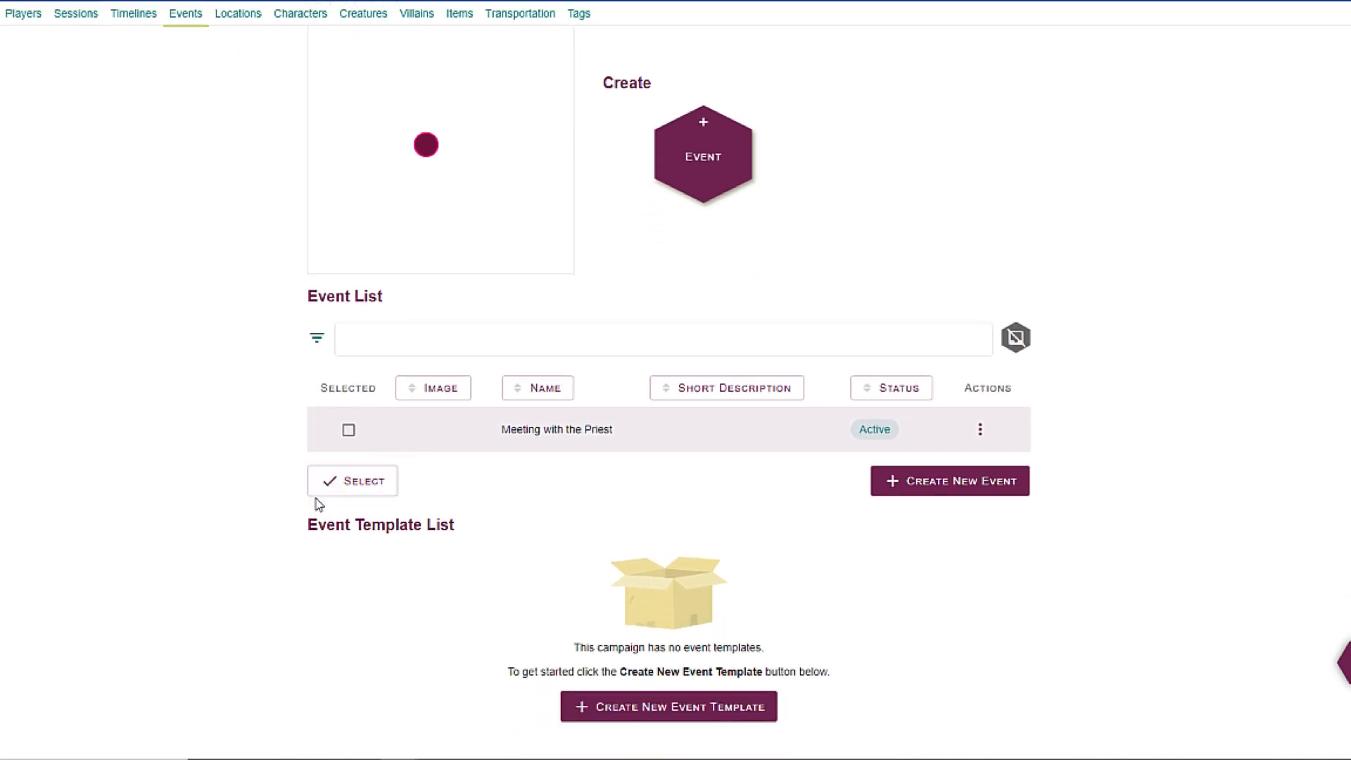
- Go to the "Meeting with the Priest" event and review its associated lore sections and detail fields
{"action": "scroll", "coordinate": [393, 506], "scroll_direction": "up", "scroll_amount": 1}
{"action": "left_click", "coordinate": [980, 508]}
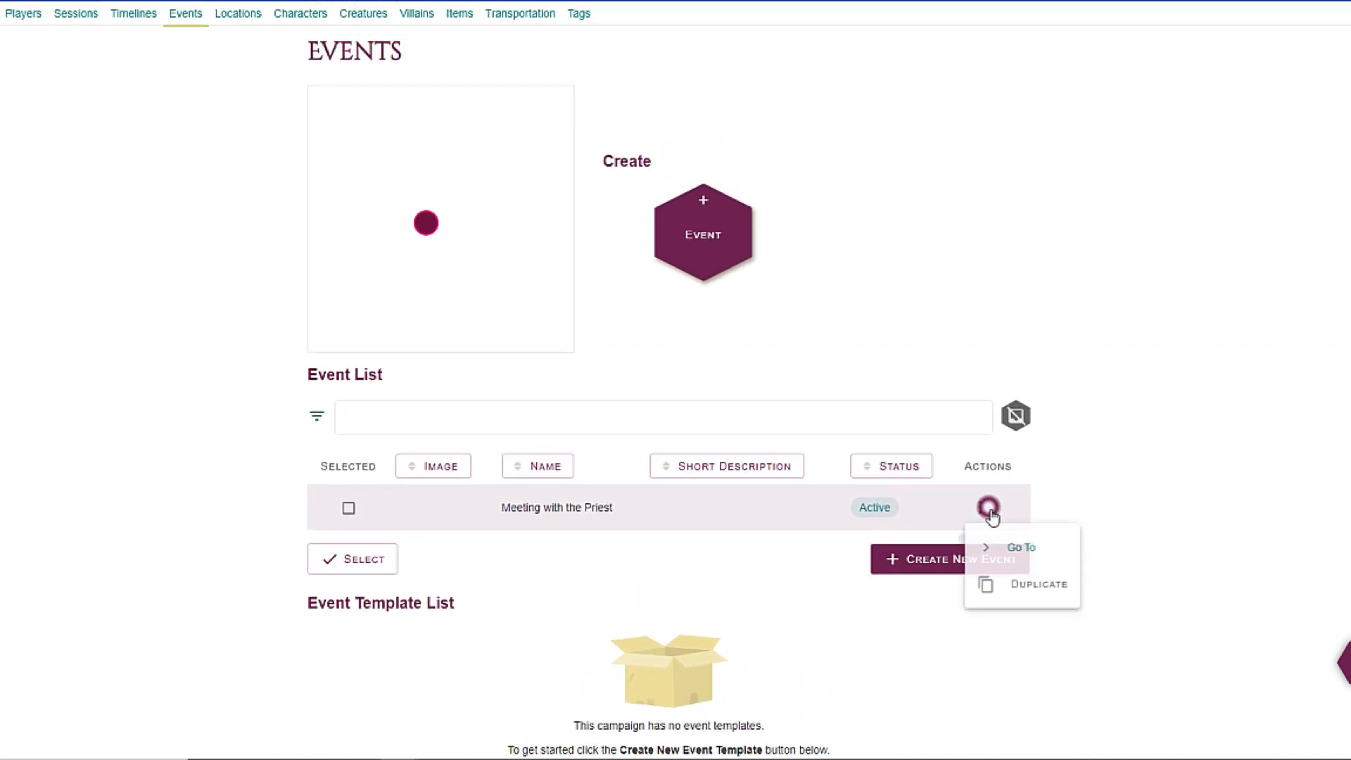
{"action": "left_click", "coordinate": [1022, 548]}
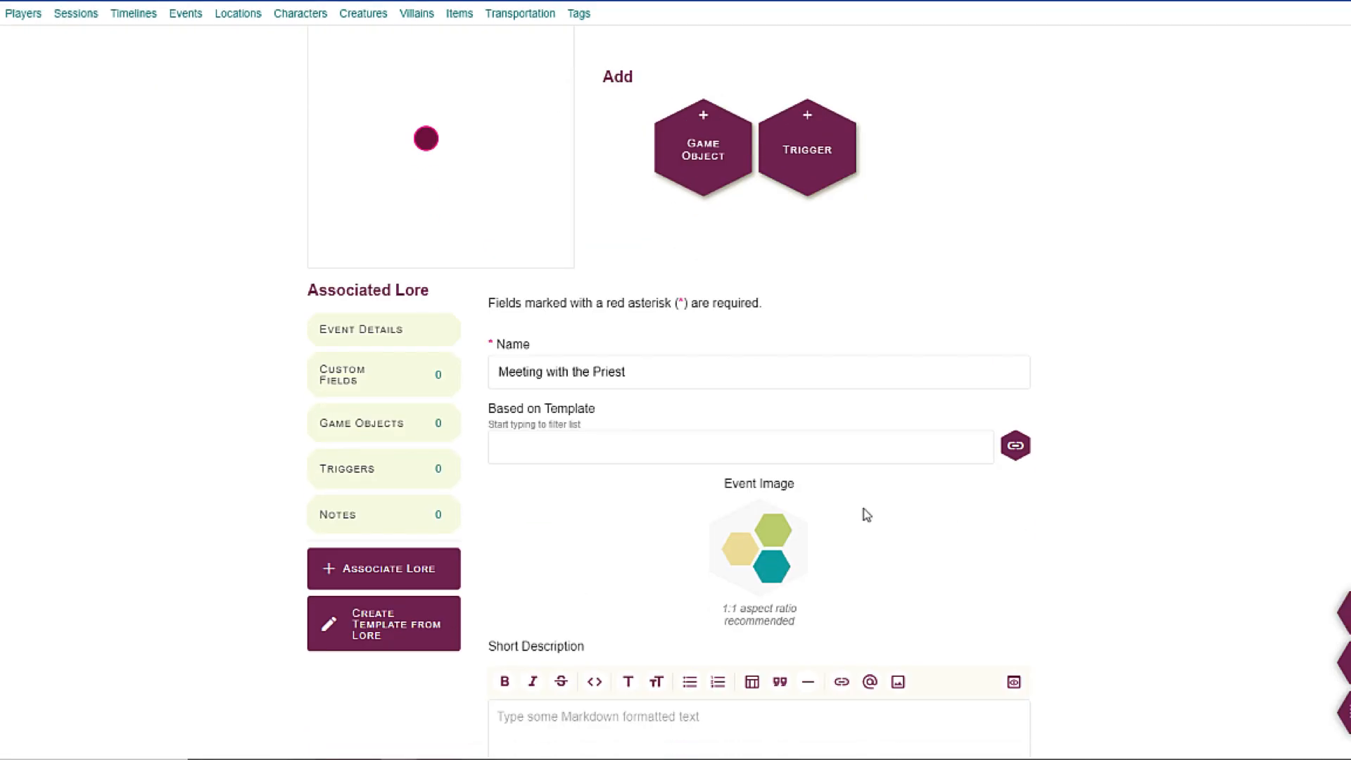
{"action": "scroll", "coordinate": [299, 366], "scroll_direction": "down", "scroll_amount": 1}
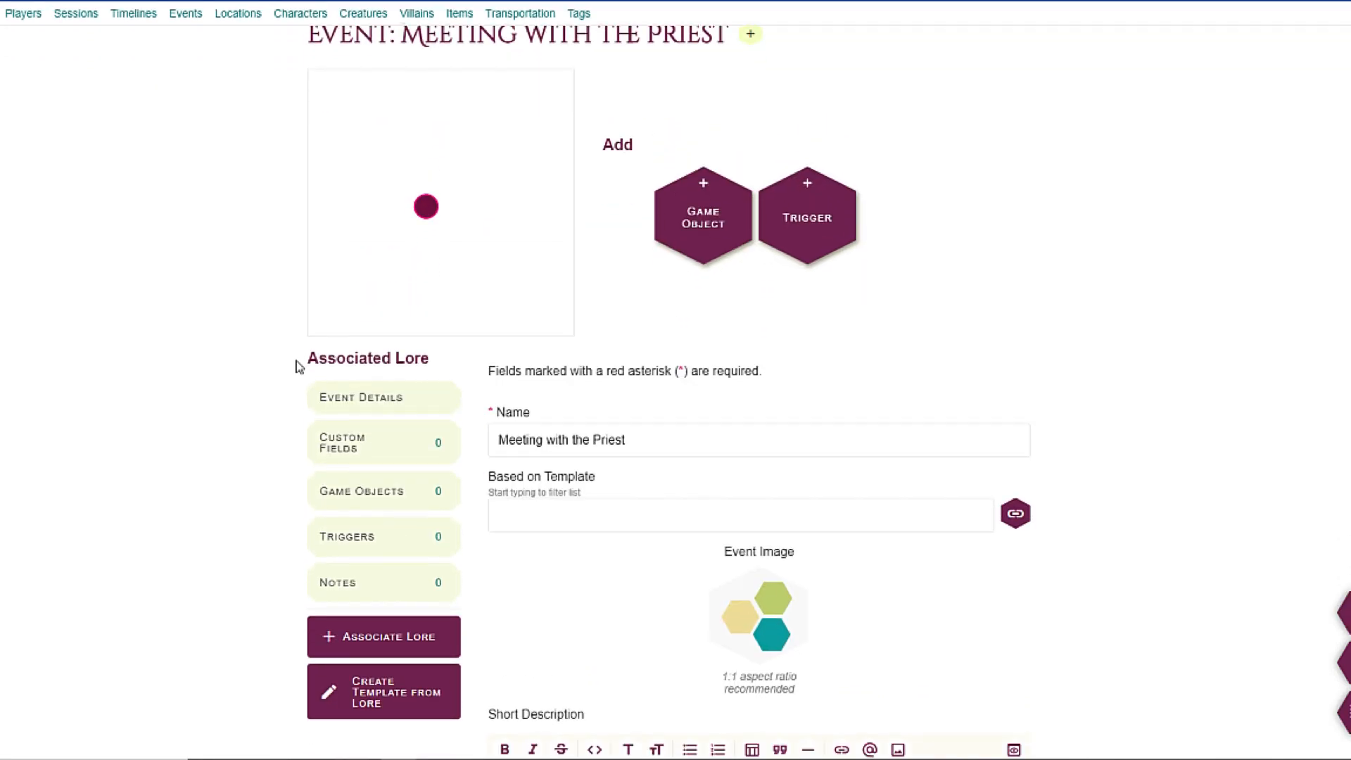
{"action": "scroll", "coordinate": [299, 366], "scroll_direction": "up", "scroll_amount": 1}
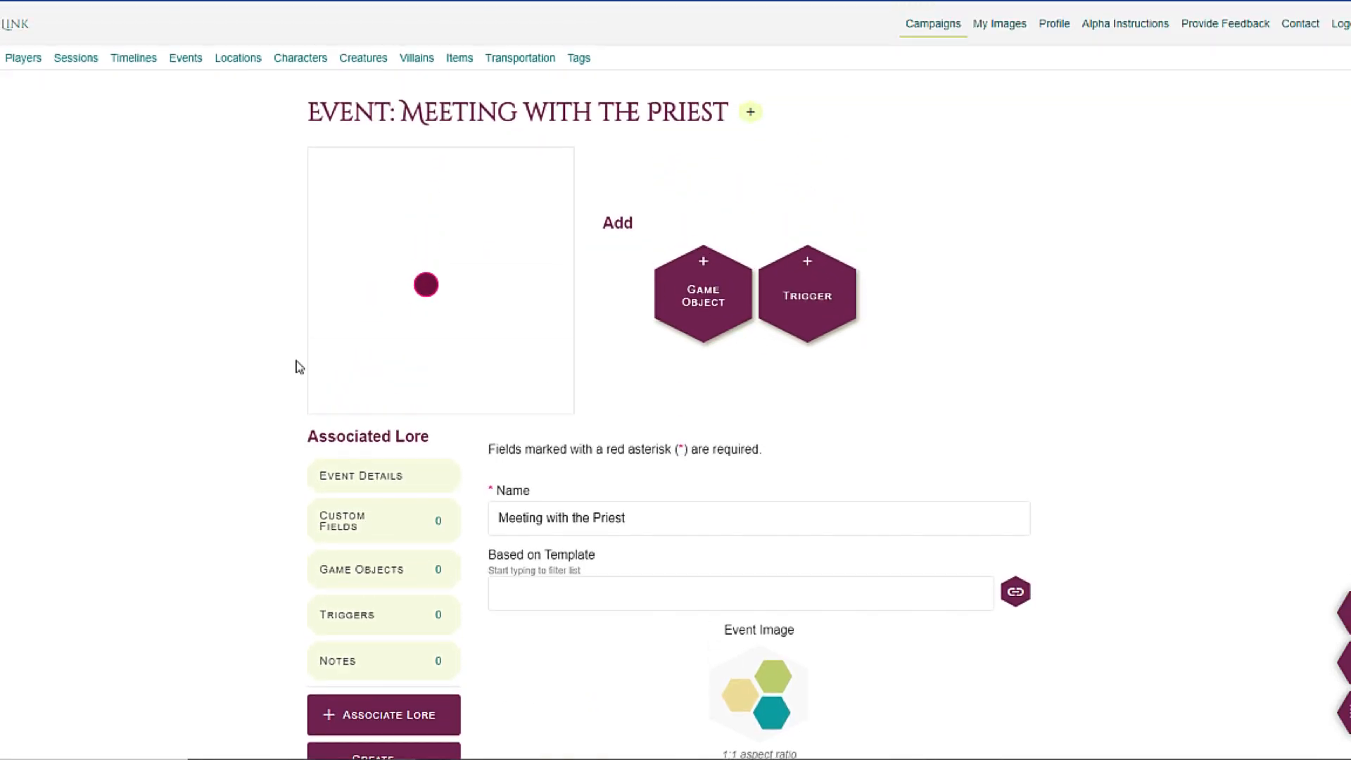
{"action": "scroll", "coordinate": [299, 367], "scroll_direction": "down", "scroll_amount": 1}
{"action": "scroll", "coordinate": [299, 366], "scroll_direction": "down", "scroll_amount": 2}
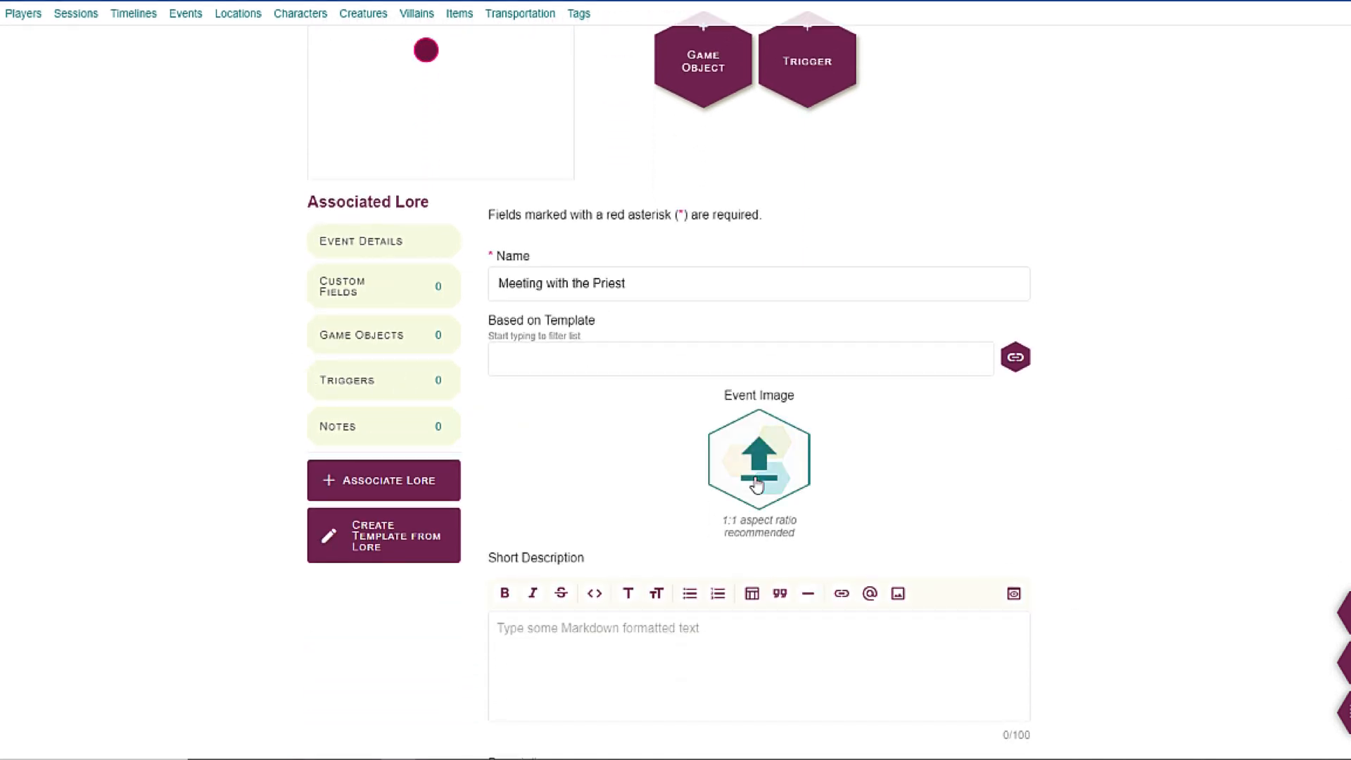
{"action": "scroll", "coordinate": [576, 418], "scroll_direction": "down", "scroll_amount": 1}
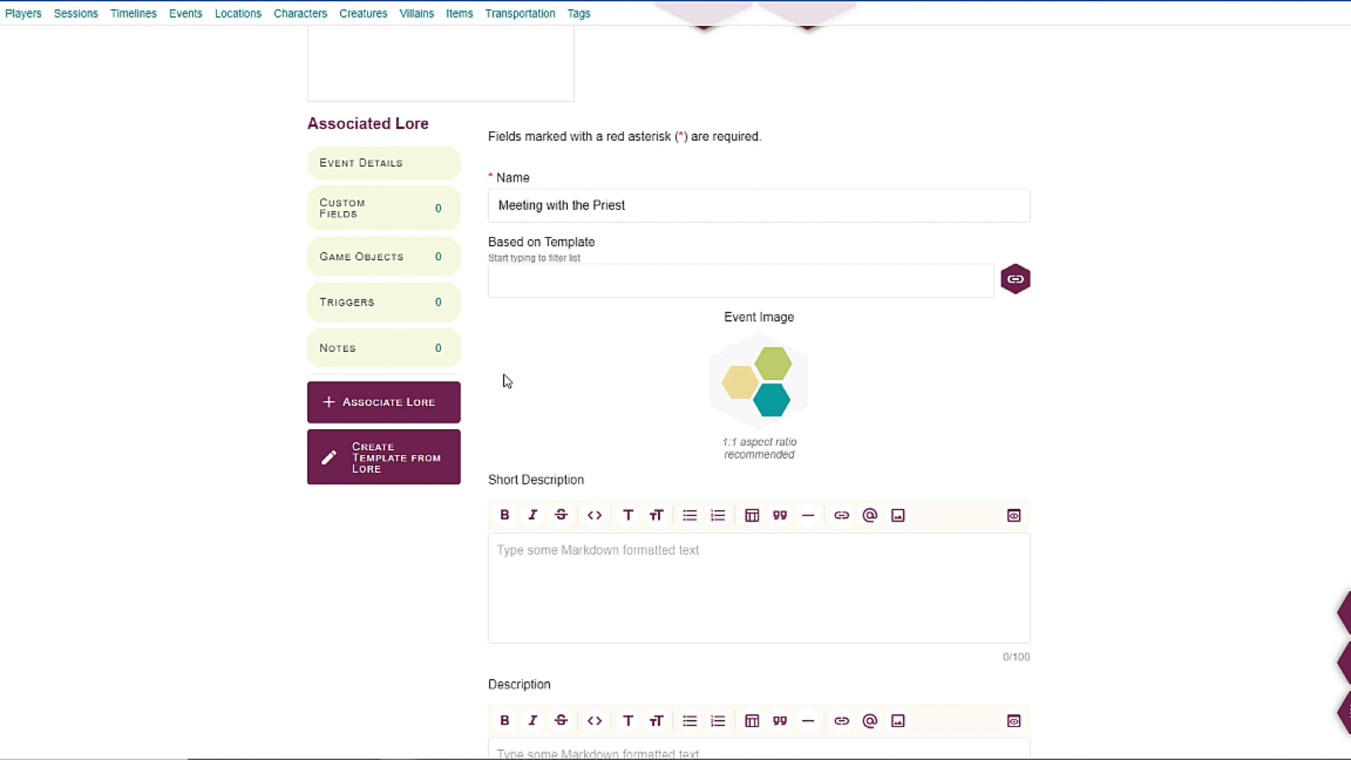
- Write the event's short description: "The Priest appears, battered and bruised and begs the players for their help."
{"action": "left_click", "coordinate": [589, 563]}
{"action": "scroll", "coordinate": [742, 387], "scroll_direction": "down", "scroll_amount": 3}
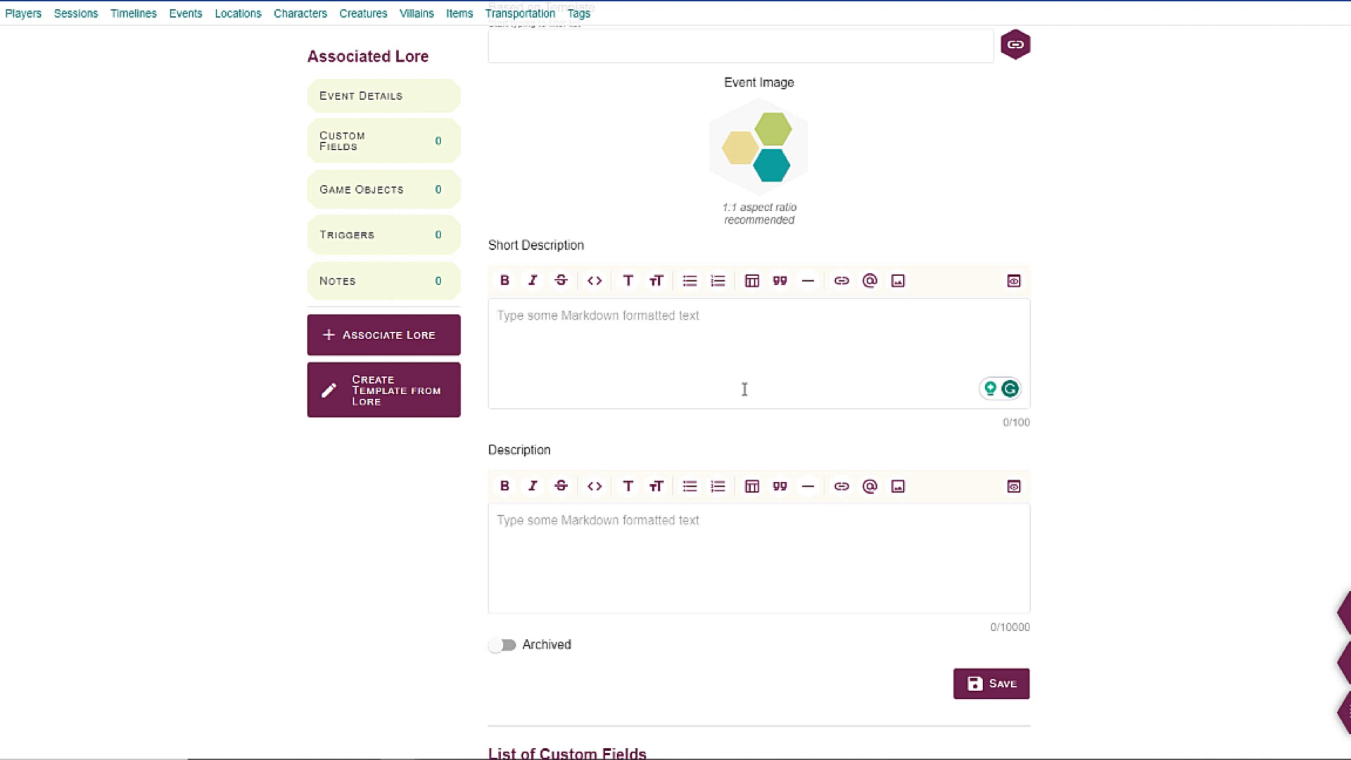
{"action": "type", "text": "The "}
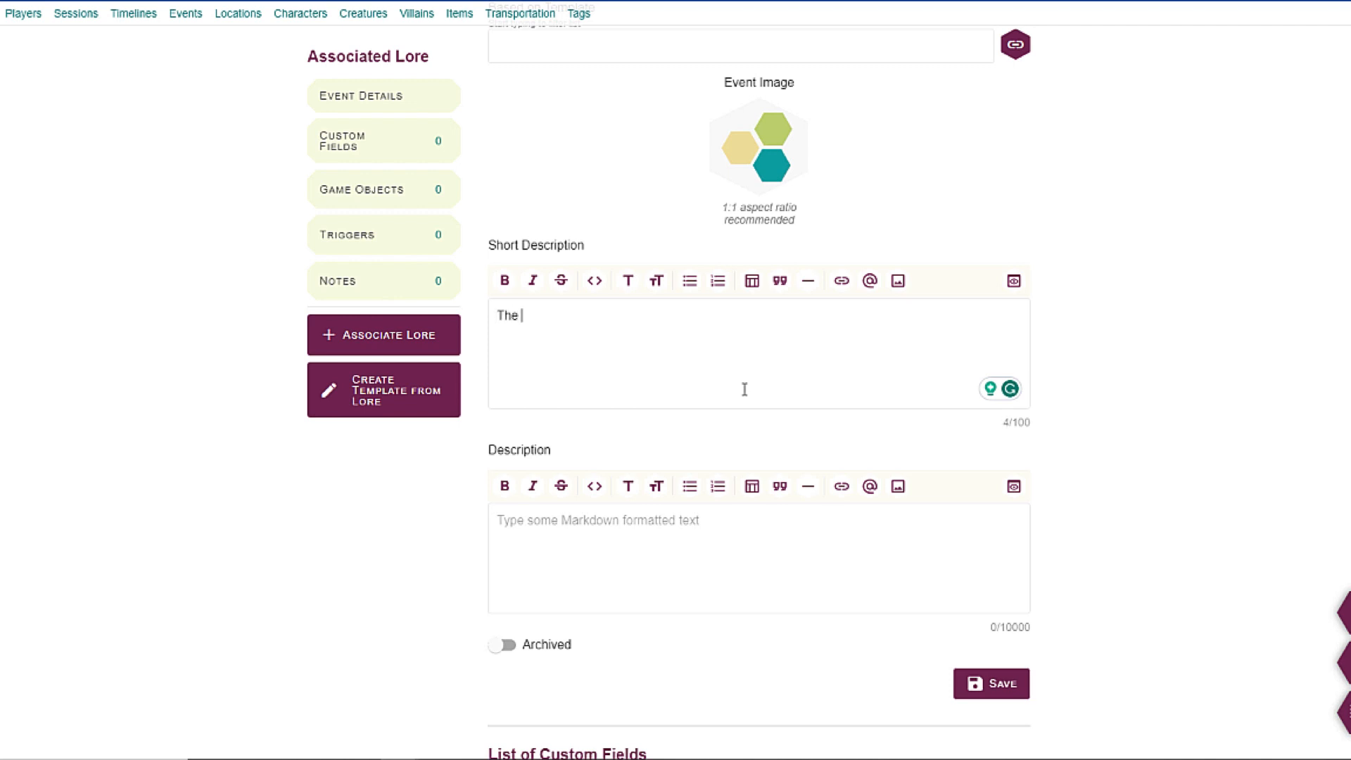
{"action": "type", "text": "Priest appears, b"}
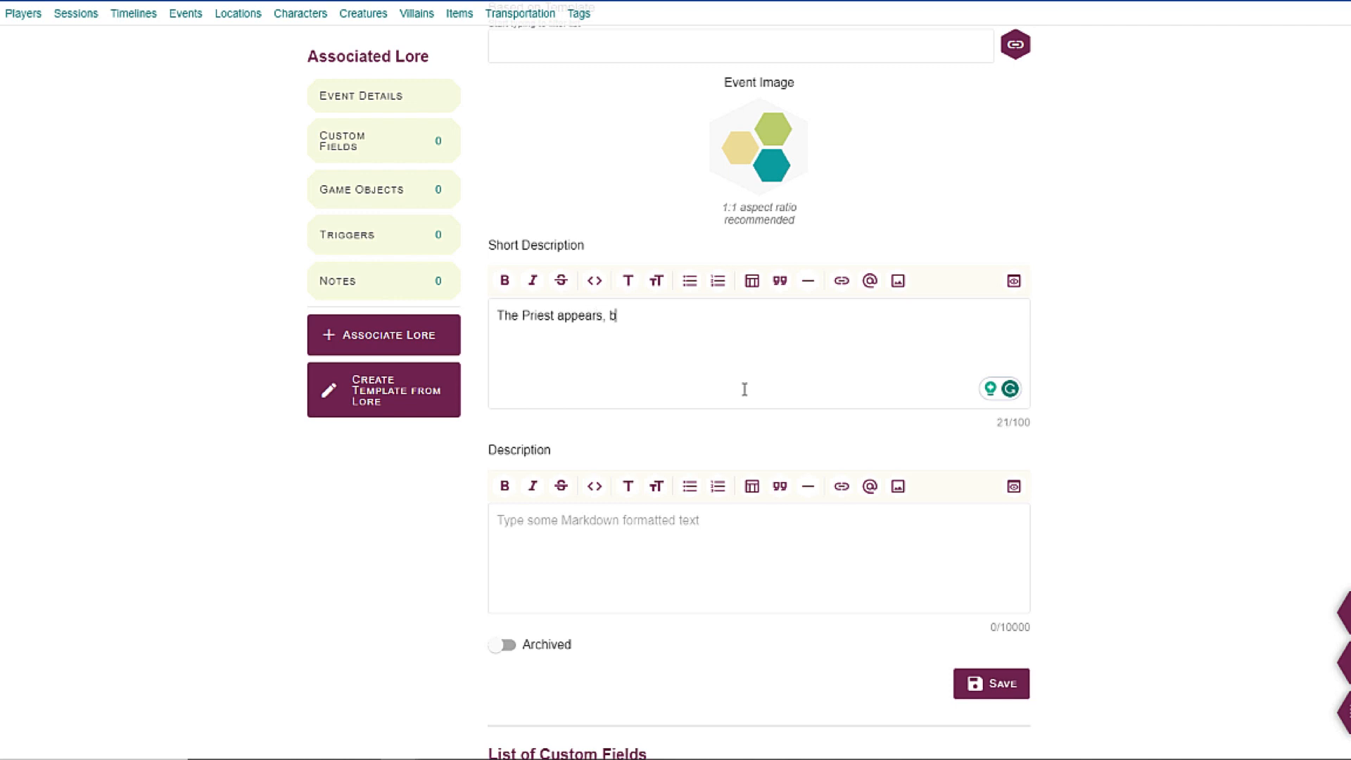
{"action": "type", "text": "attered and bruised and begs"}
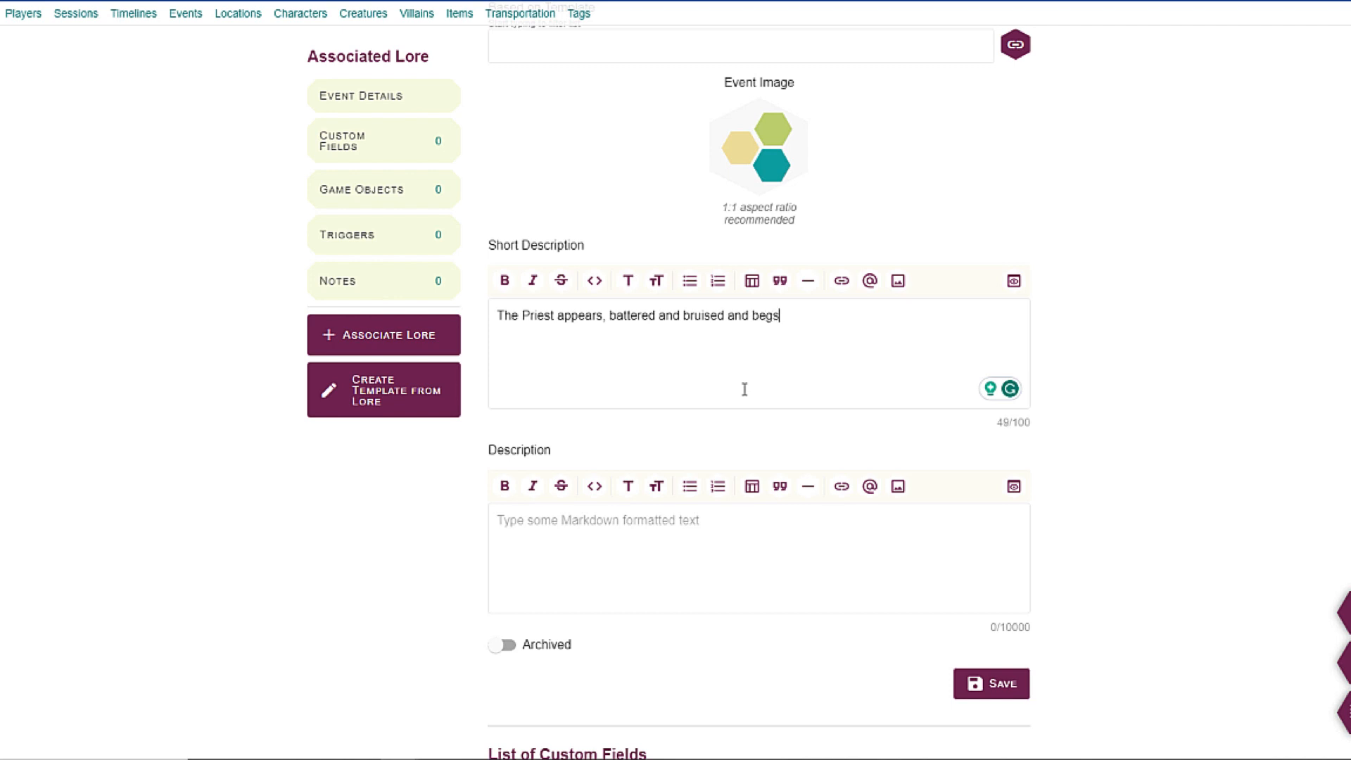
{"action": "type", "text": " the players for thei"}
{"action": "key", "text": "BackSpace"}
{"action": "key", "text": "BackSpace"}
{"action": "type", "text": "ie"}
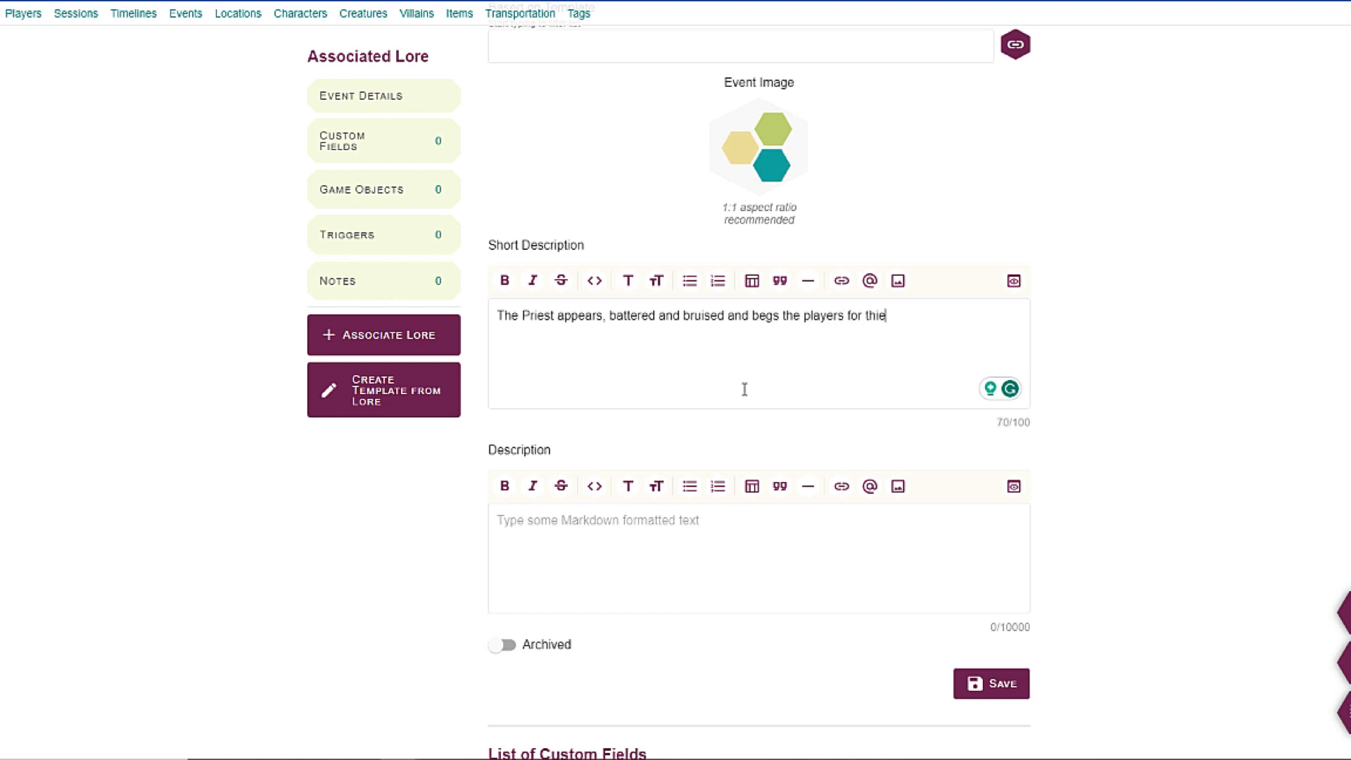
{"action": "type", "text": "r help"}
{"action": "key", "text": "BackSpace"}
{"action": "key", "text": "BackSpace"}
{"action": "key", "text": "BackSpace"}
{"action": "key", "text": "BackSpace"}
{"action": "key", "text": "BackSpace"}
{"action": "key", "text": "BackSpace"}
{"action": "key", "text": "BackSpace"}
{"action": "key", "text": "BackSpace"}
{"action": "type", "text": "eir help."}
- Shorten the event's short description to "The Priest appears"
{"action": "left_click_drag", "start_coordinate": [603, 318], "coordinate": [1076, 340]}
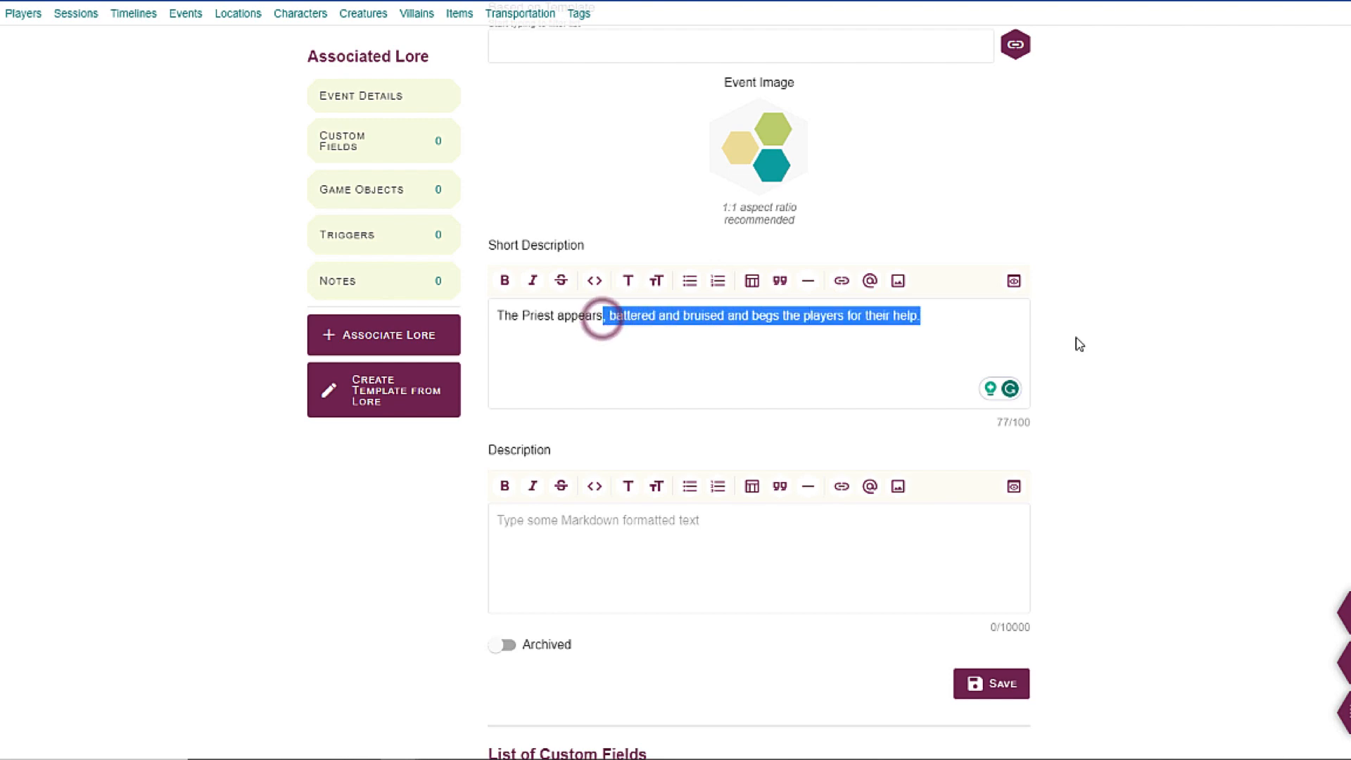
{"action": "key", "text": "BackSpace"}
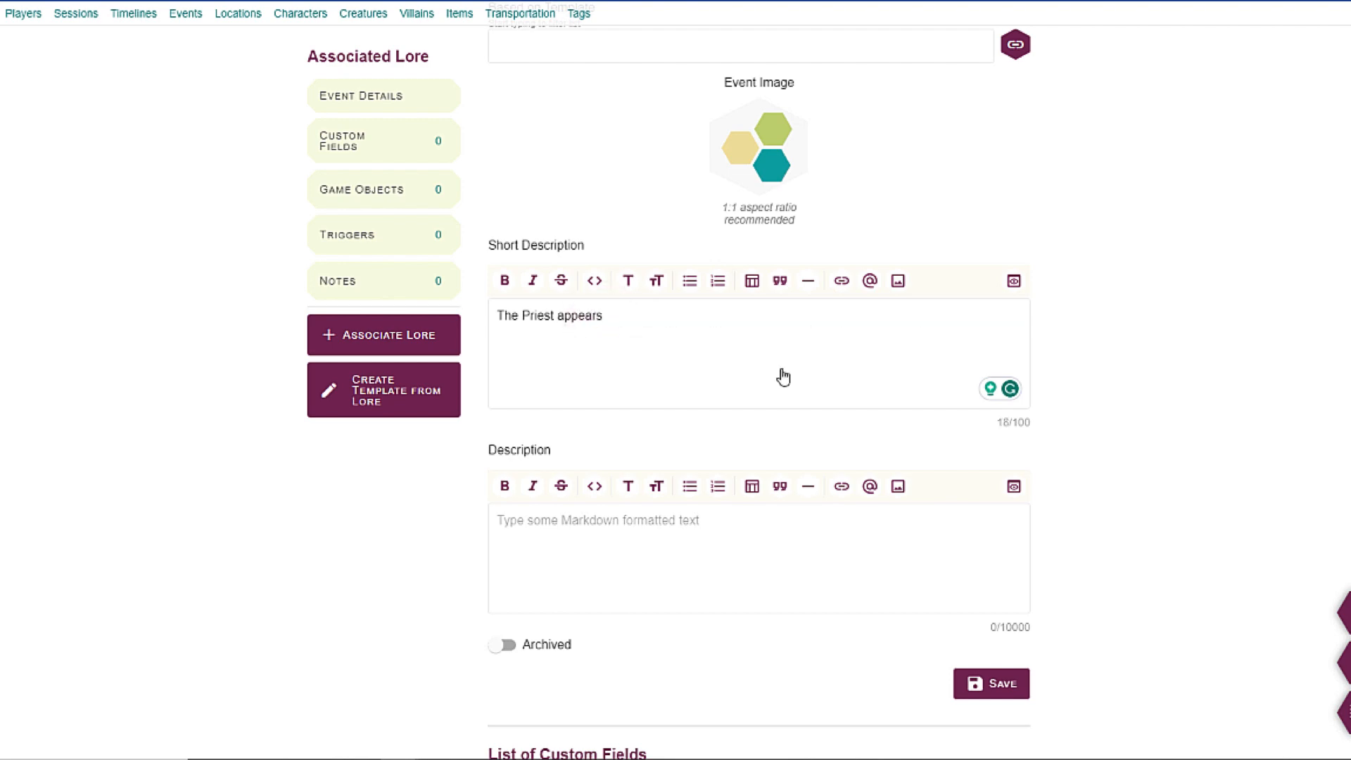
- Write the event's full description: "The priest appears bruised and battered and begs the players for their help."
{"action": "scroll", "coordinate": [781, 373], "scroll_direction": "up", "scroll_amount": 3}
{"action": "scroll", "coordinate": [778, 368], "scroll_direction": "down", "scroll_amount": 7}
{"action": "scroll", "coordinate": [687, 336], "scroll_direction": "up", "scroll_amount": 1}
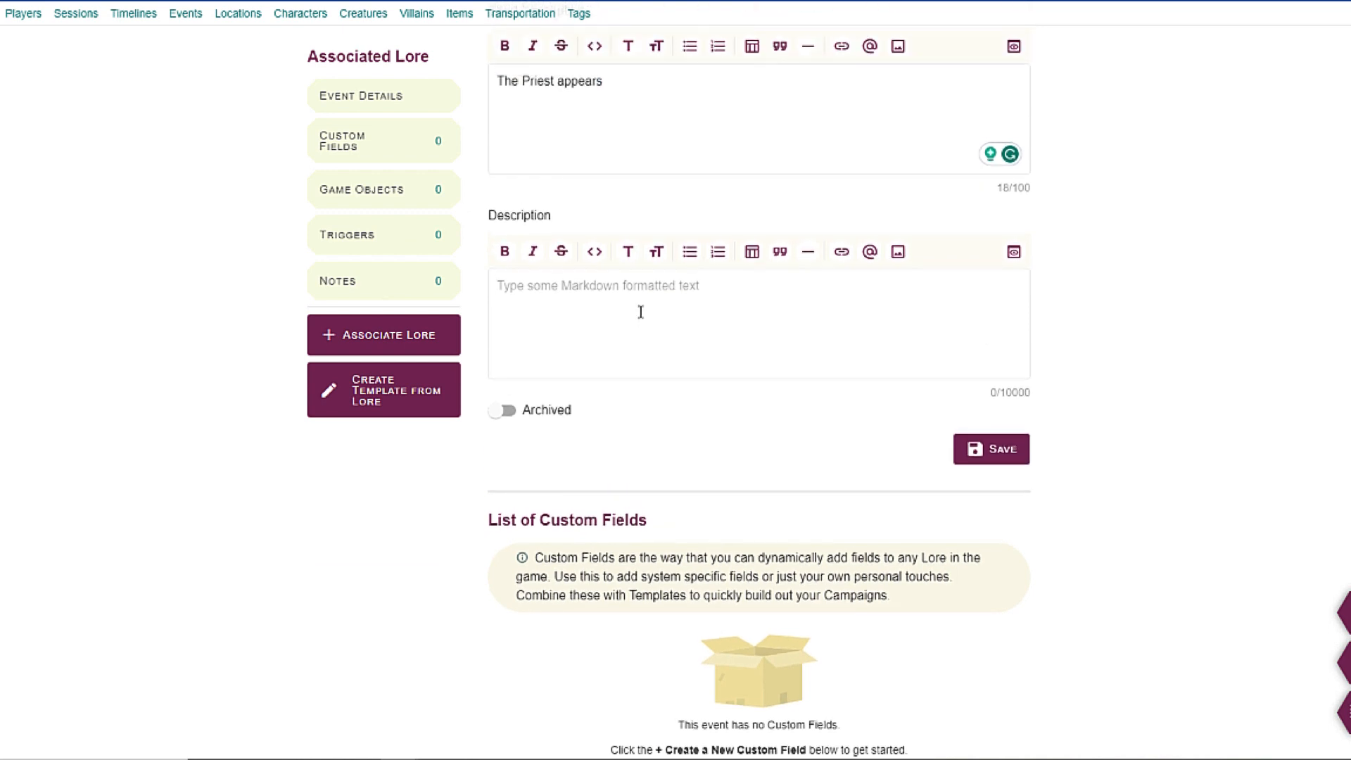
{"action": "left_click", "coordinate": [640, 312]}
{"action": "type", "text": "The priest appe"}
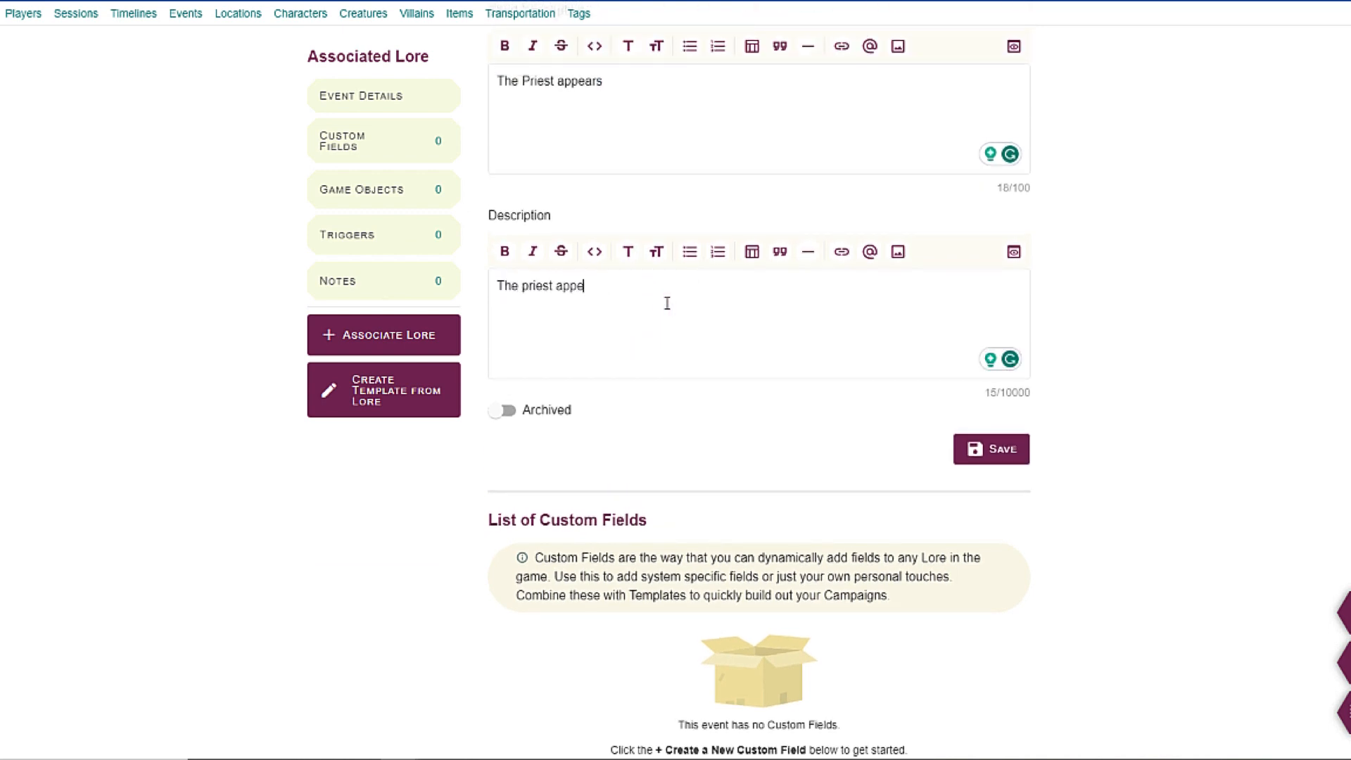
{"action": "type", "text": "ars bru"}
{"action": "type", "text": "ised and b"}
{"action": "type", "text": "ed a"}
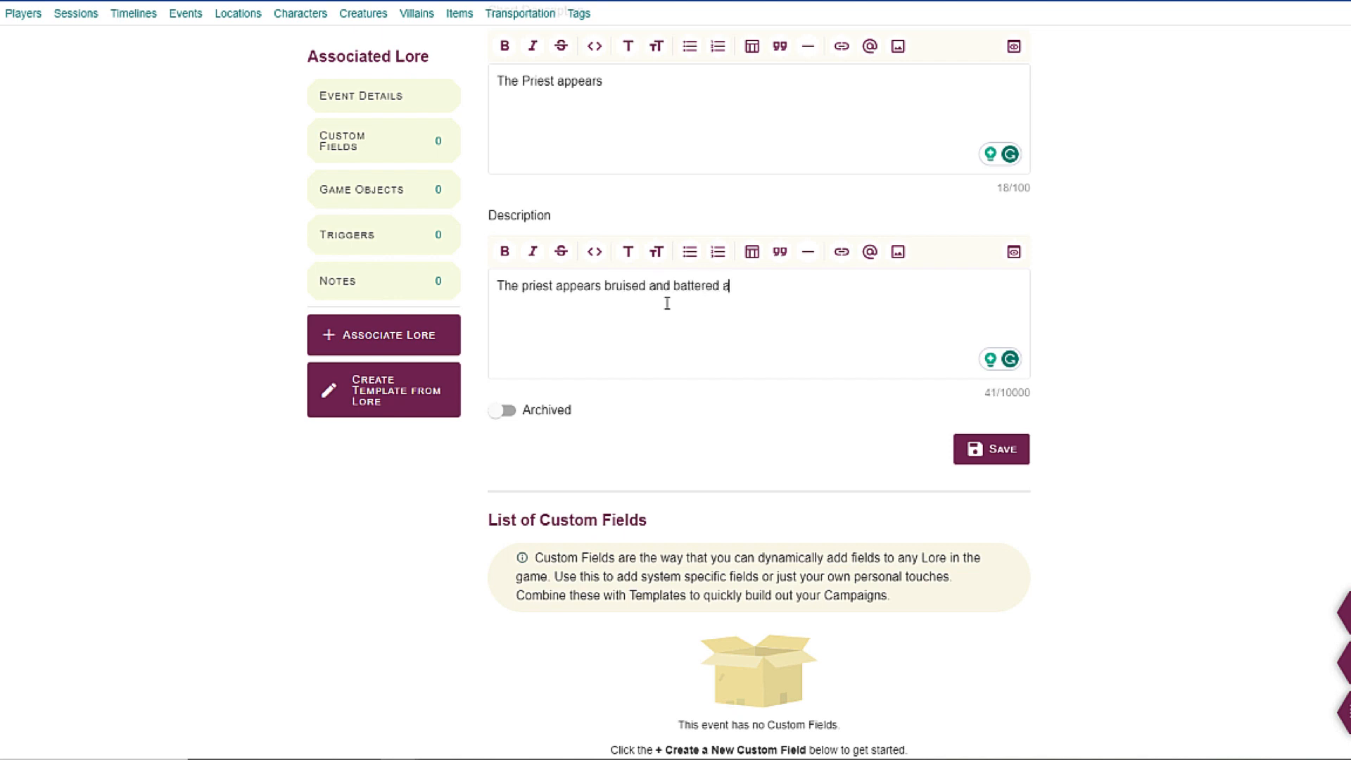
{"action": "type", "text": "nd begs the players for their help"}
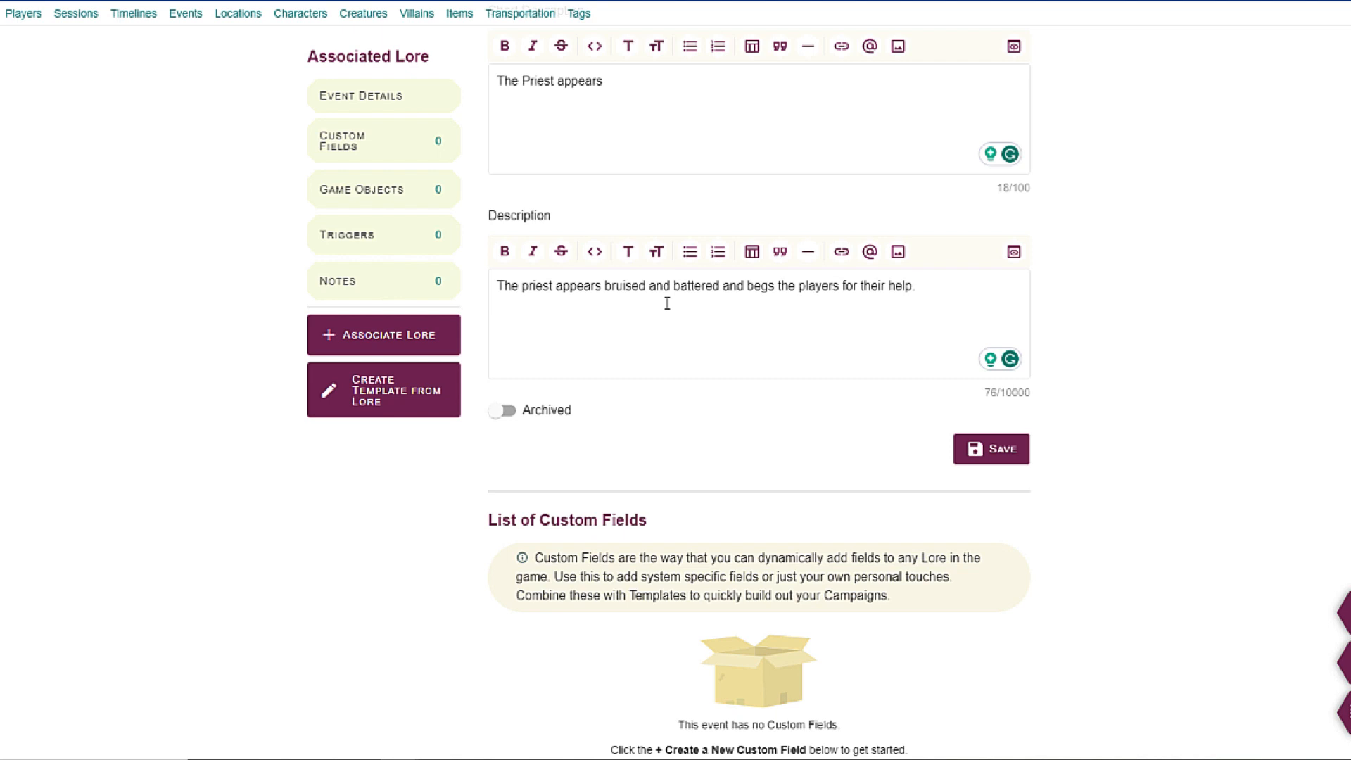
{"action": "key", "text": "BackSpace"}
{"action": "type", "text": ". ''"}
{"action": "key", "text": "BackSpace"}
{"action": "key", "text": "BackSpace"}
- Start a bulleted list below the description sentence with "Location of the temple" and "Importance of the Artificat"
{"action": "left_click", "coordinate": [690, 252]}
{"action": "left_click", "coordinate": [642, 310]}
{"action": "type", "text": "Th"}
{"action": "key", "text": "BackSpace"}
{"action": "key", "text": "BackSpace"}
{"action": "type", "text": "d"}
{"action": "key", "text": "BackSpace"}
{"action": "type", "text": "Location of"}
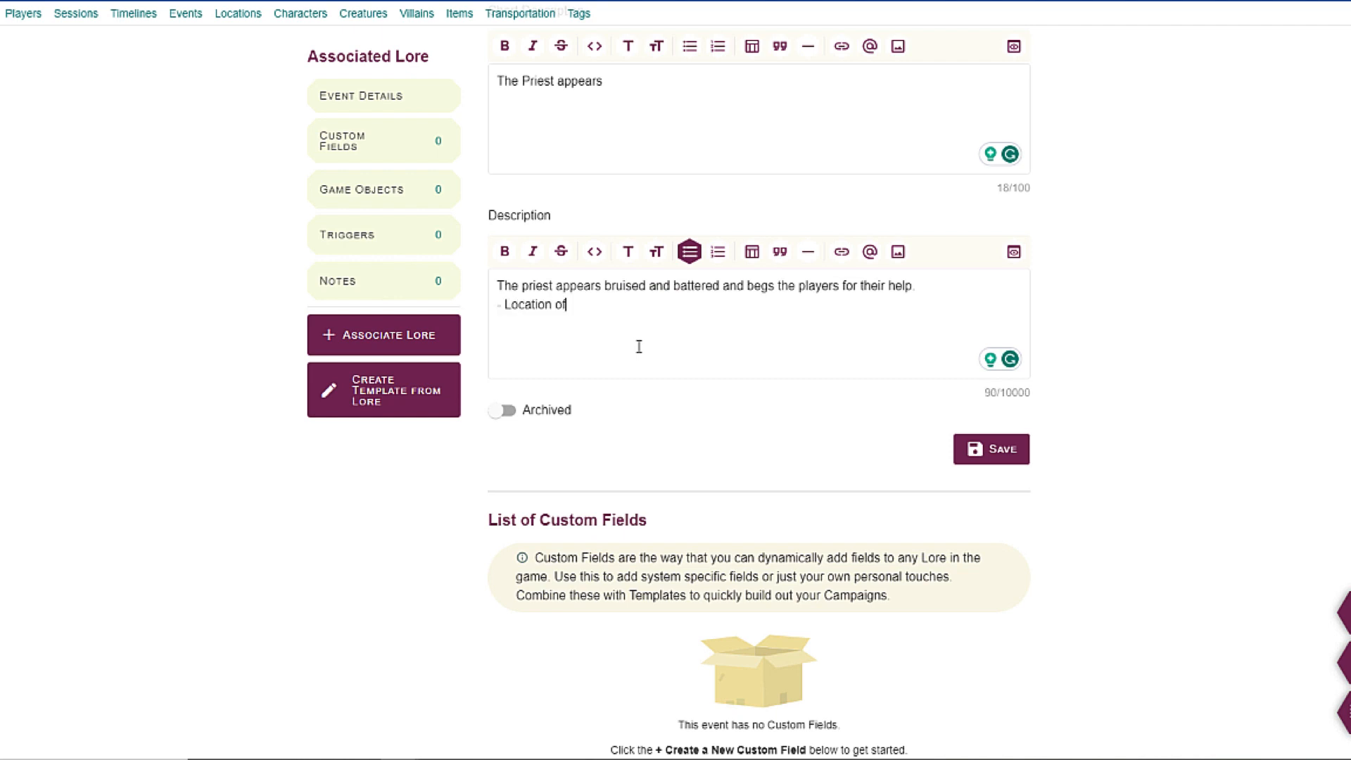
{"action": "type", "text": " the temple Impor"}
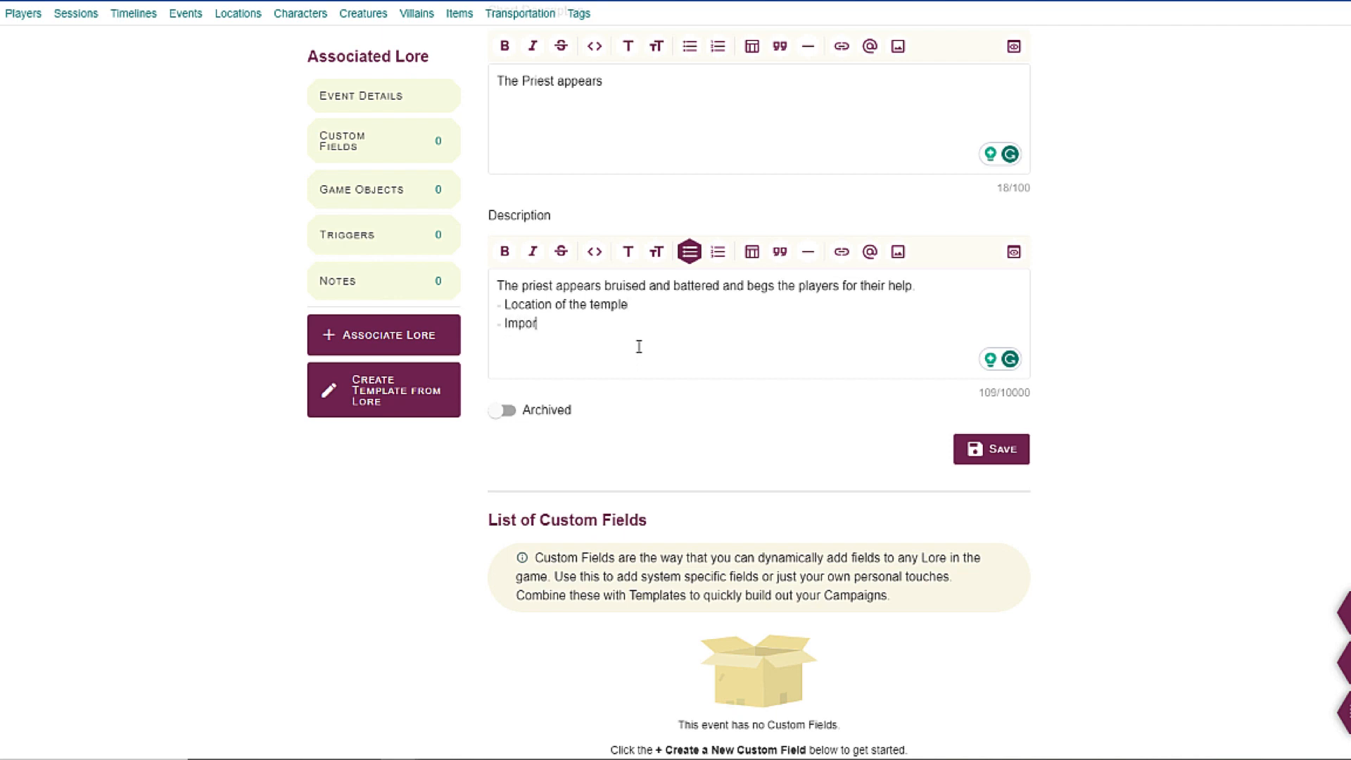
{"action": "type", "text": "tance of the Artif"}
{"action": "type", "text": "icat "}
- Add "Blessing of the Gods" as the third bullet in the description
{"action": "type", "text": "Blessing Gods"}
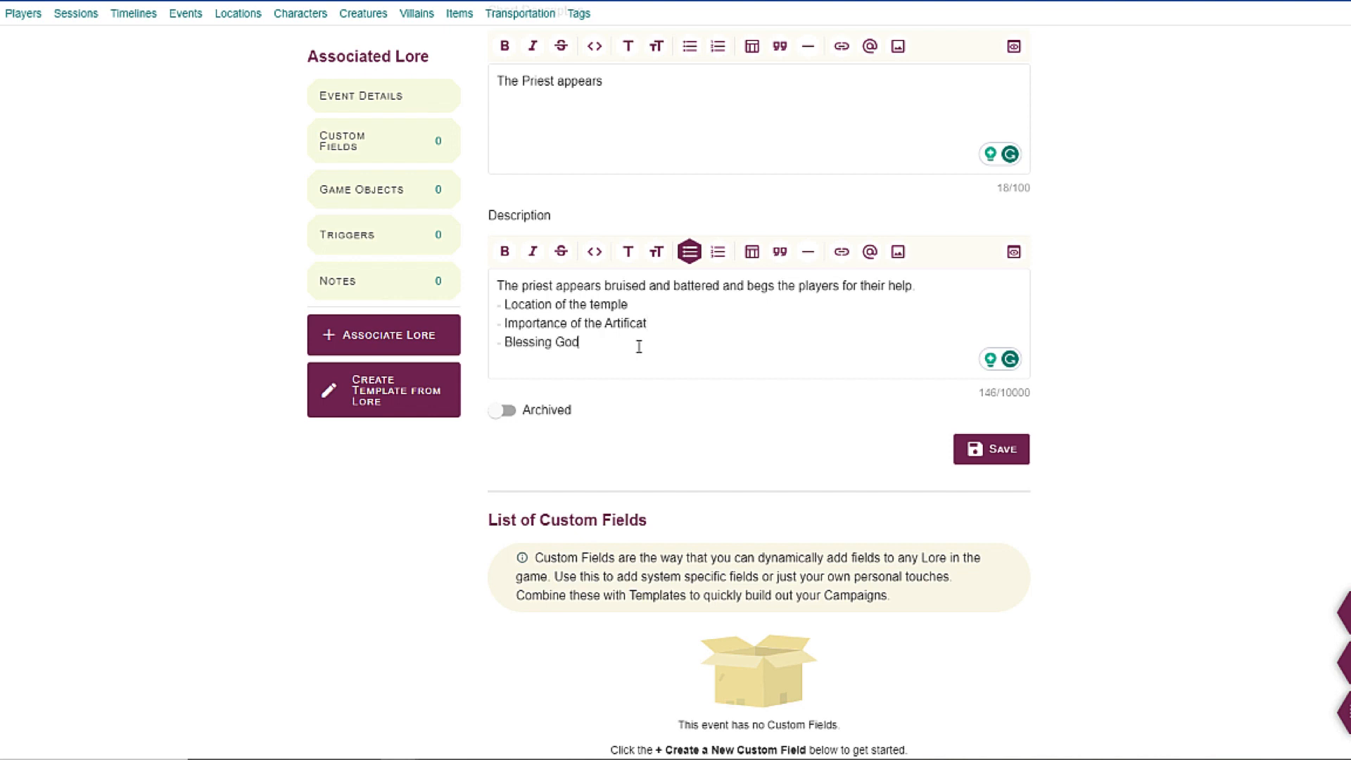
{"action": "key", "text": "BackSpace"}
{"action": "key", "text": "BackSpace"}
{"action": "key", "text": "BackSpace"}
{"action": "key", "text": "BackSpace"}
{"action": "type", "text": "of the g"}
{"action": "key", "text": "BackSpace"}
{"action": "type", "text": "Gods"}
- Correct the misspelled last word of the description's second bullet to "Artifact"
{"action": "key", "text": "Right"}
{"action": "key", "text": "Right"}
{"action": "key", "text": "Right"}
{"action": "key", "text": "Right"}
{"action": "key", "text": "Right"}
{"action": "key", "text": "Right"}
{"action": "key", "text": "BackSpace"}
{"action": "key", "text": "BackSpace"}
{"action": "key", "text": "BackSpace"}
{"action": "key", "text": "BackSpace"}
{"action": "key", "text": "BackSpace"}
{"action": "key", "text": "BackSpace"}
{"action": "key", "text": "BackSpace"}
{"action": "key", "text": "BackSpace"}
{"action": "key", "text": "BackSpace"}
{"action": "type", "text": "Artifact"}
- Show the formatted preview of the description and italicize the word "bruised" in its first sentence
{"action": "left_click", "coordinate": [1013, 251]}
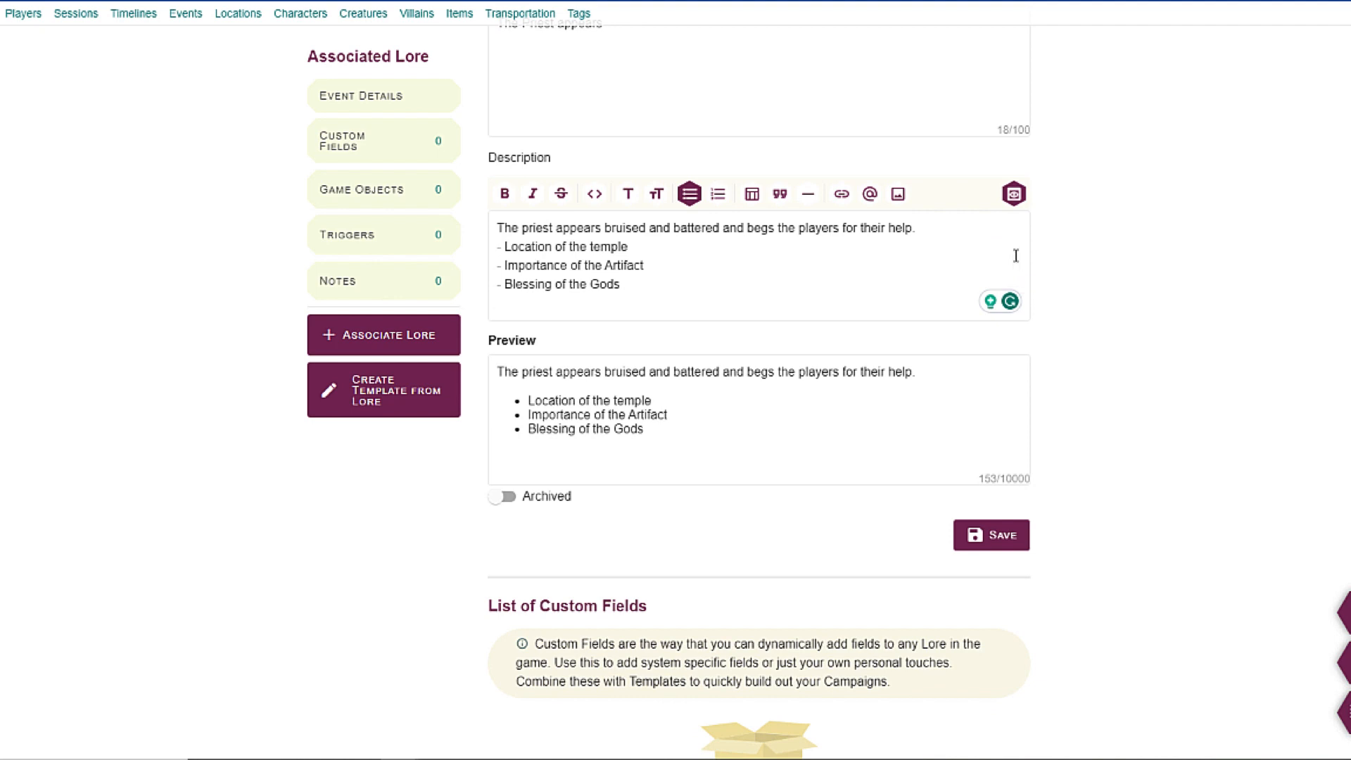
{"action": "left_click", "coordinate": [622, 231]}
{"action": "double_click", "coordinate": [624, 227]}
{"action": "left_click", "coordinate": [523, 197]}
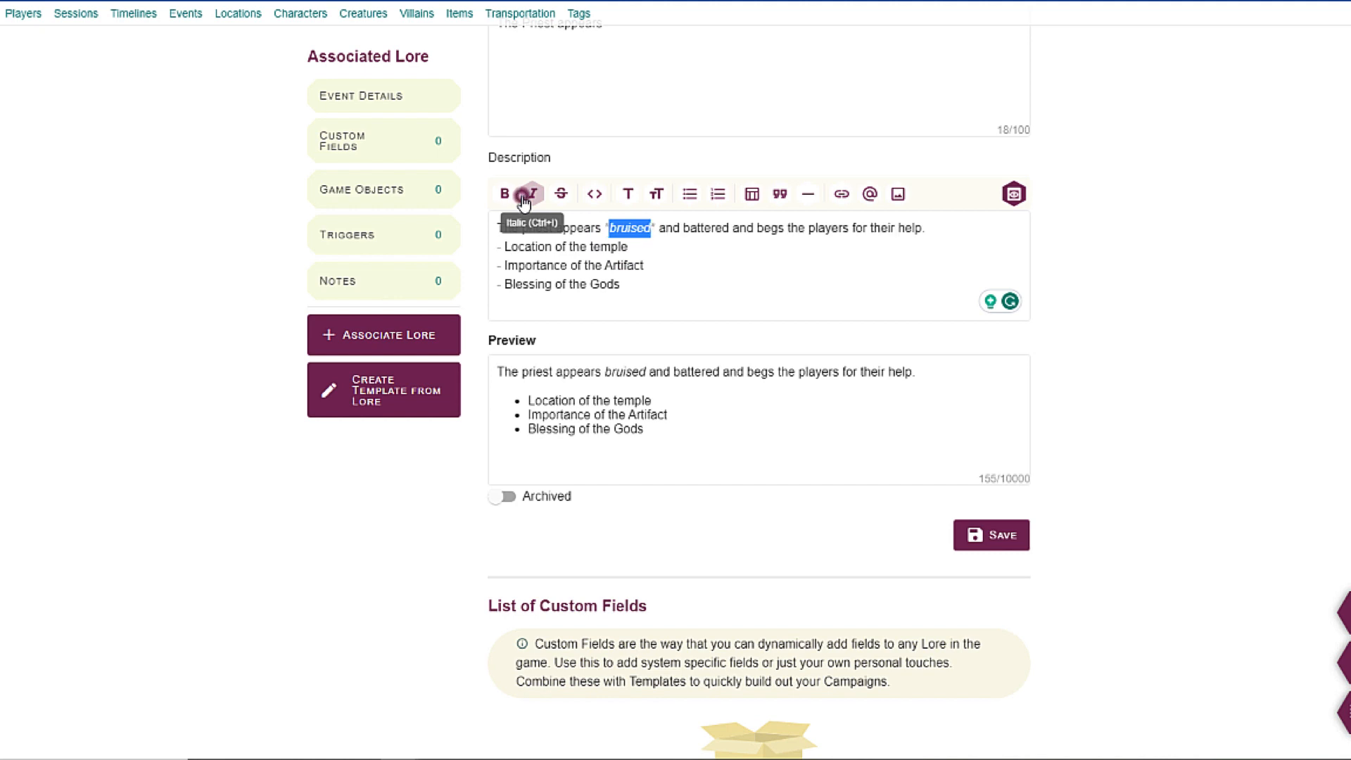
- Italicize the word "battered" in the first sentence of the event's description
{"action": "double_click", "coordinate": [702, 228]}
{"action": "left_click", "coordinate": [534, 194]}
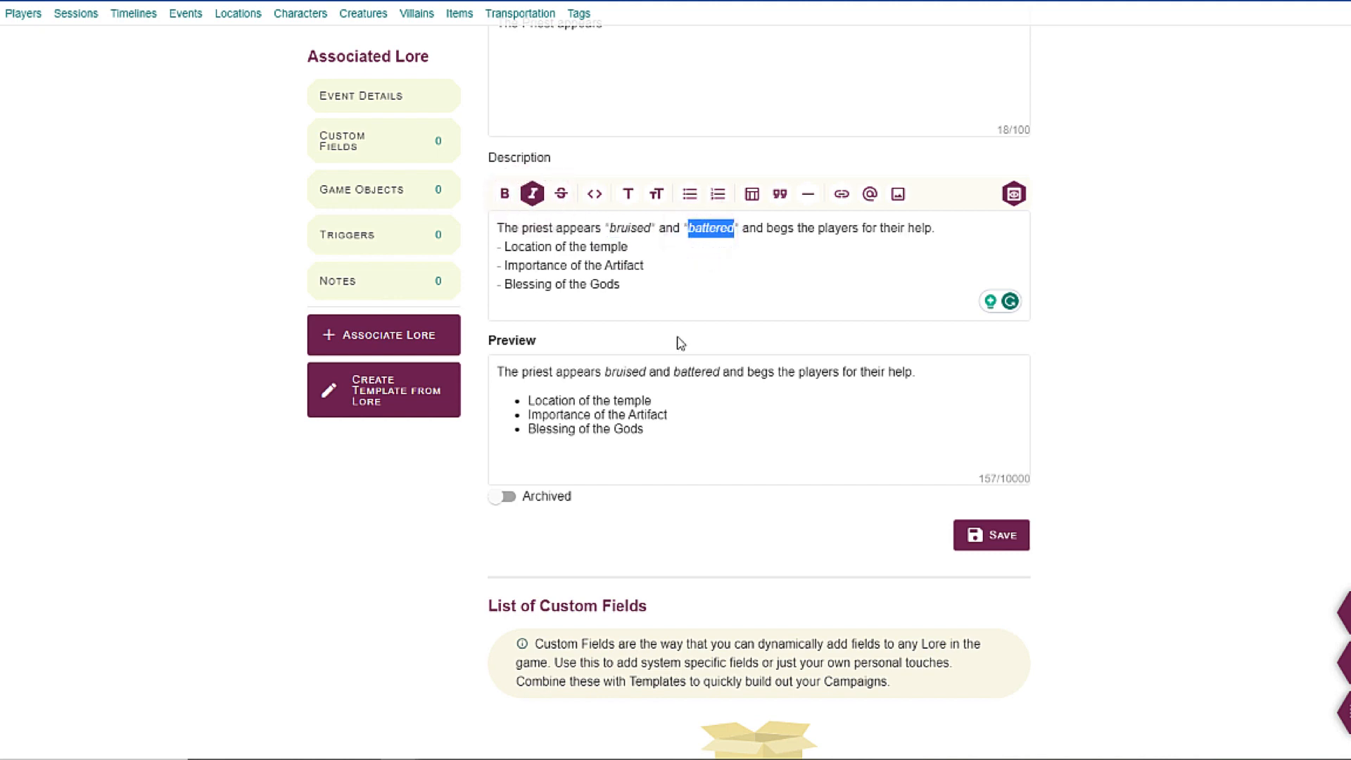
{"action": "left_click", "coordinate": [691, 277]}
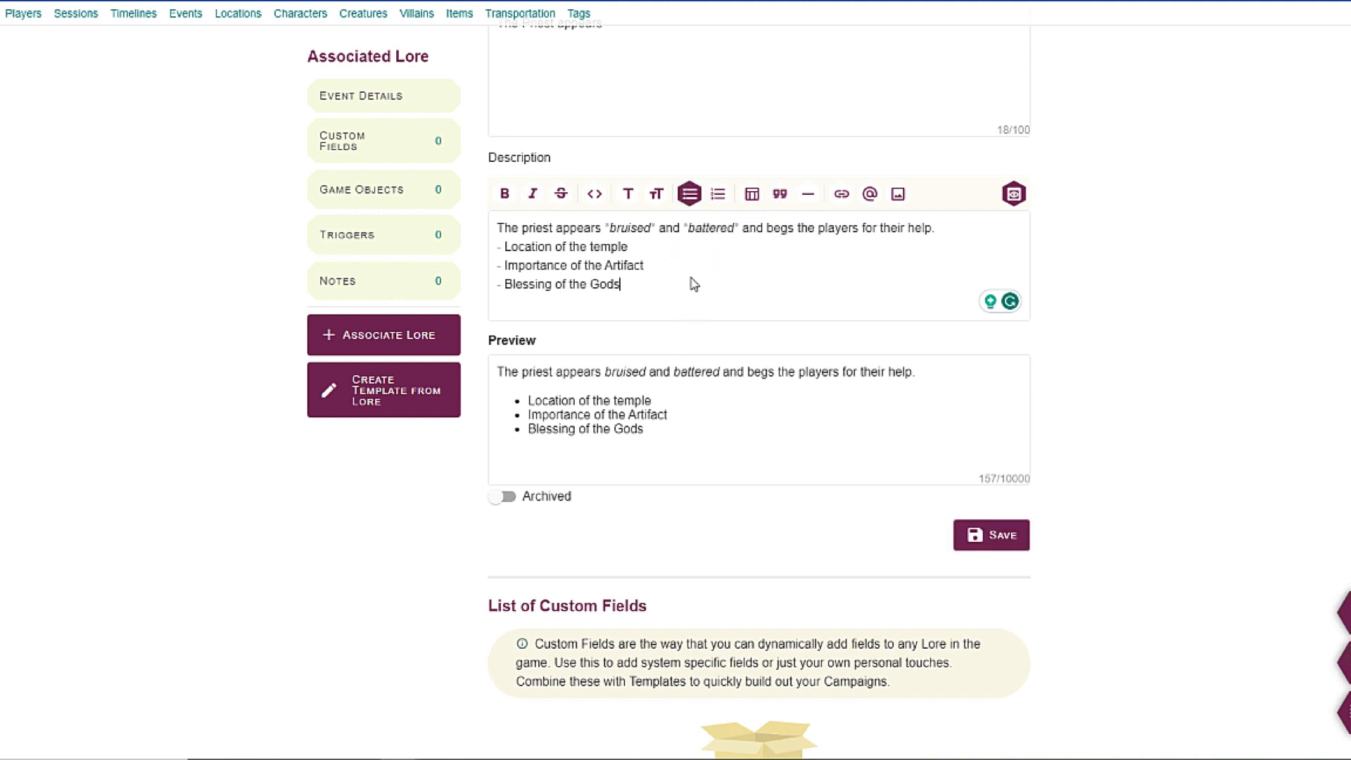
- Review the event's short description, full description and their previews, then look over the custom fields, game objects and triggers sections
{"action": "scroll", "coordinate": [690, 284], "scroll_direction": "up", "scroll_amount": 5}
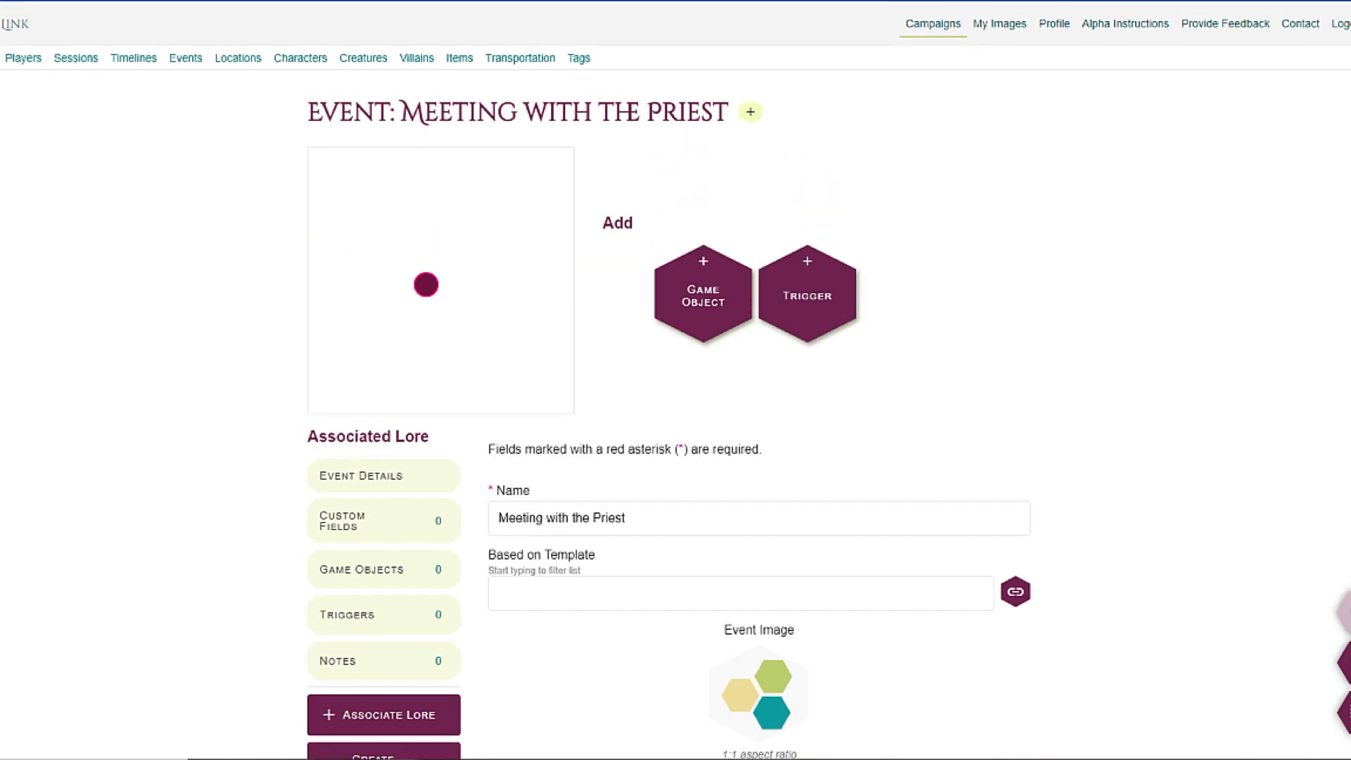
{"action": "scroll", "coordinate": [675, 379], "scroll_direction": "down", "scroll_amount": 5}
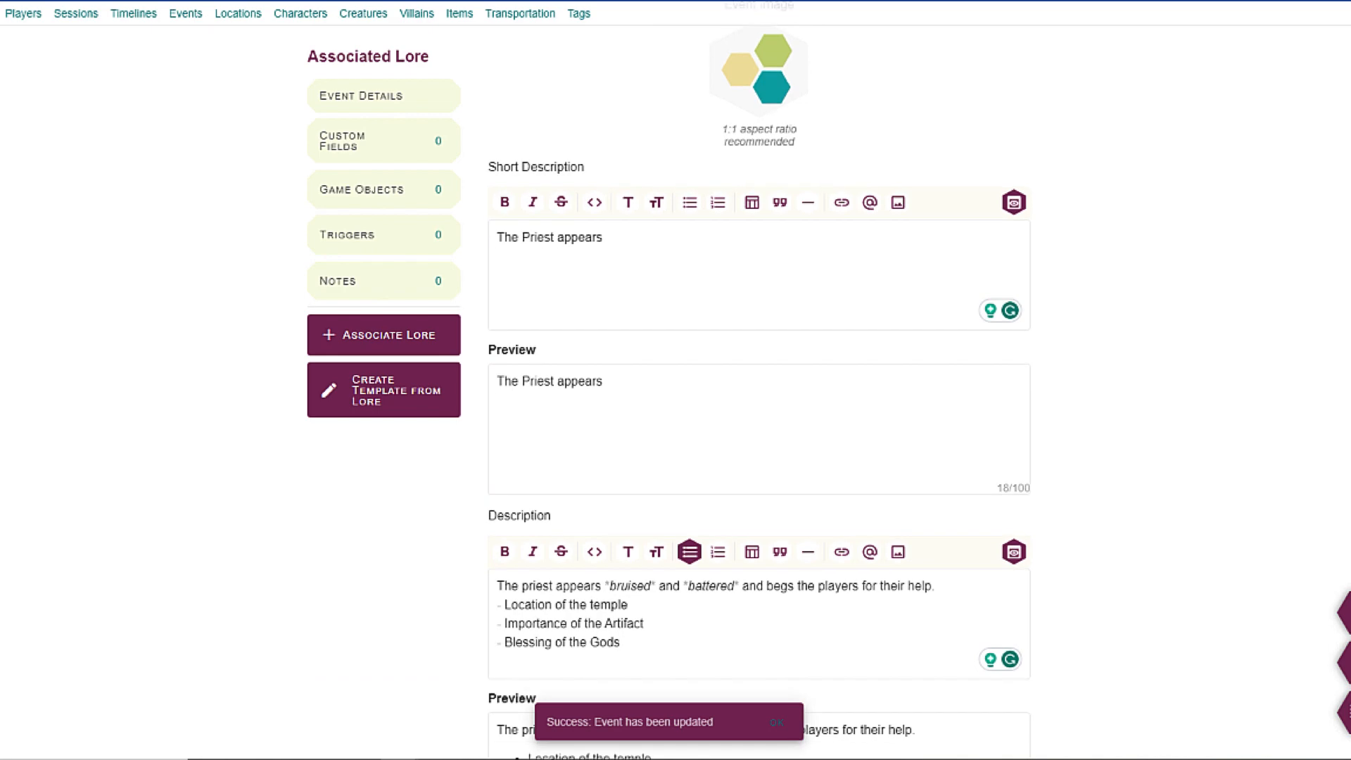
{"action": "scroll", "coordinate": [759, 380], "scroll_direction": "down", "scroll_amount": 7}
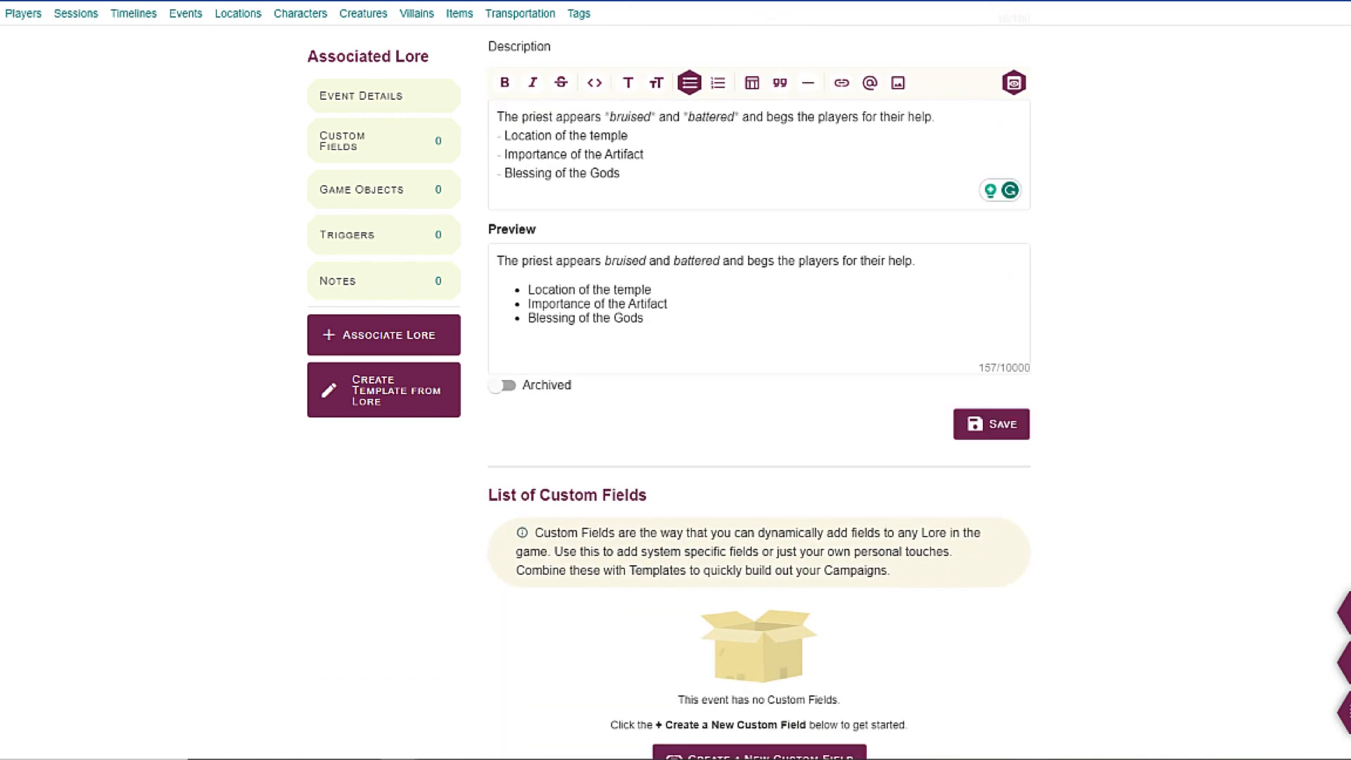
{"action": "scroll", "coordinate": [759, 380], "scroll_direction": "up", "scroll_amount": 4}
{"action": "scroll", "coordinate": [759, 380], "scroll_direction": "down", "scroll_amount": 3}
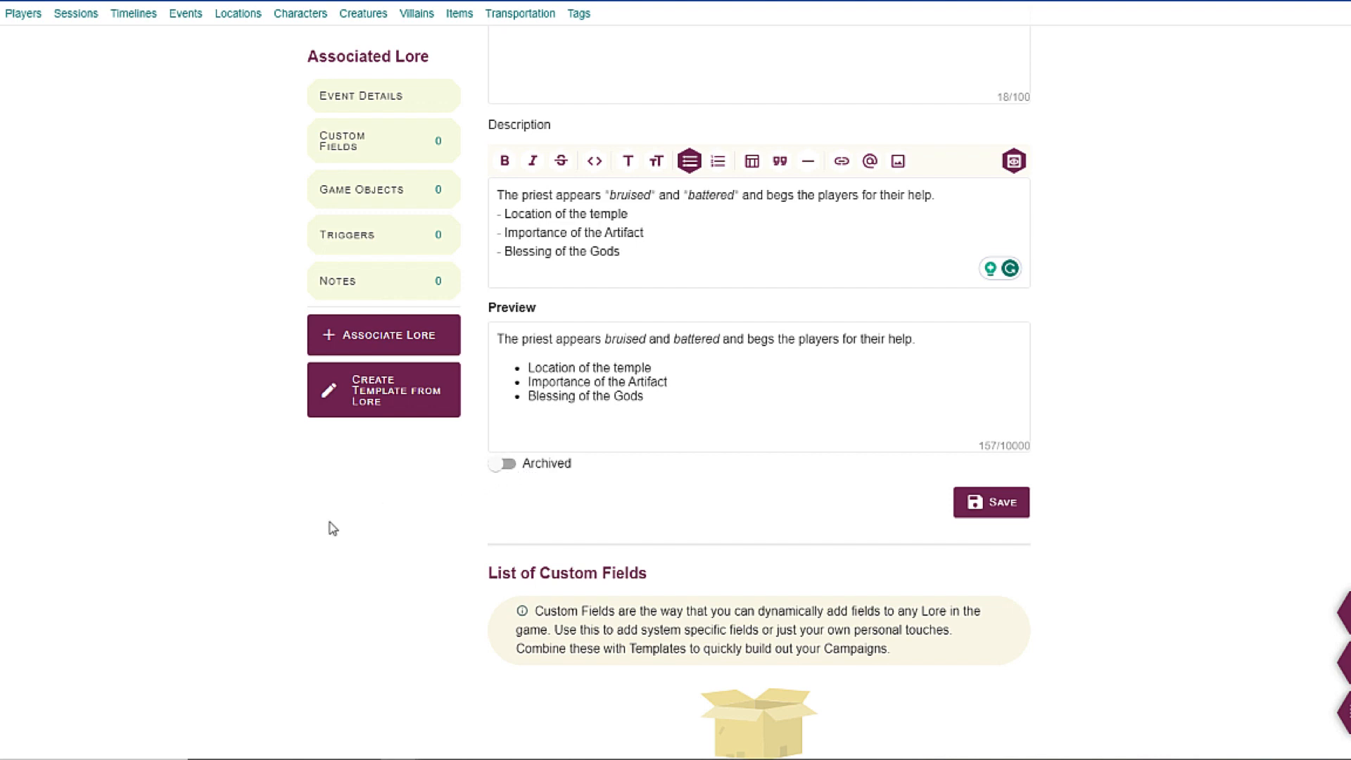
{"action": "scroll", "coordinate": [243, 556], "scroll_direction": "up", "scroll_amount": 3}
{"action": "scroll", "coordinate": [243, 556], "scroll_direction": "down", "scroll_amount": 1}
{"action": "scroll", "coordinate": [243, 556], "scroll_direction": "up", "scroll_amount": 1}
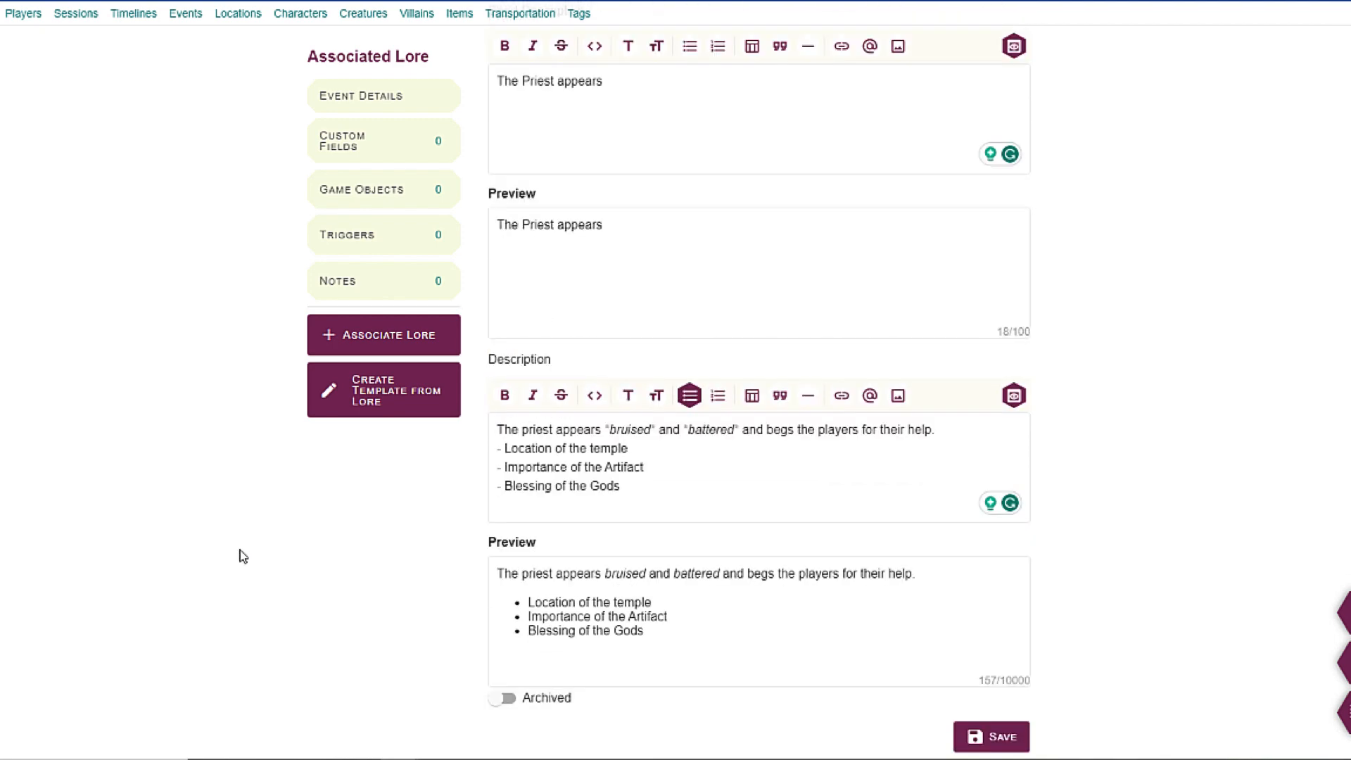
{"action": "scroll", "coordinate": [243, 556], "scroll_direction": "down", "scroll_amount": 2}
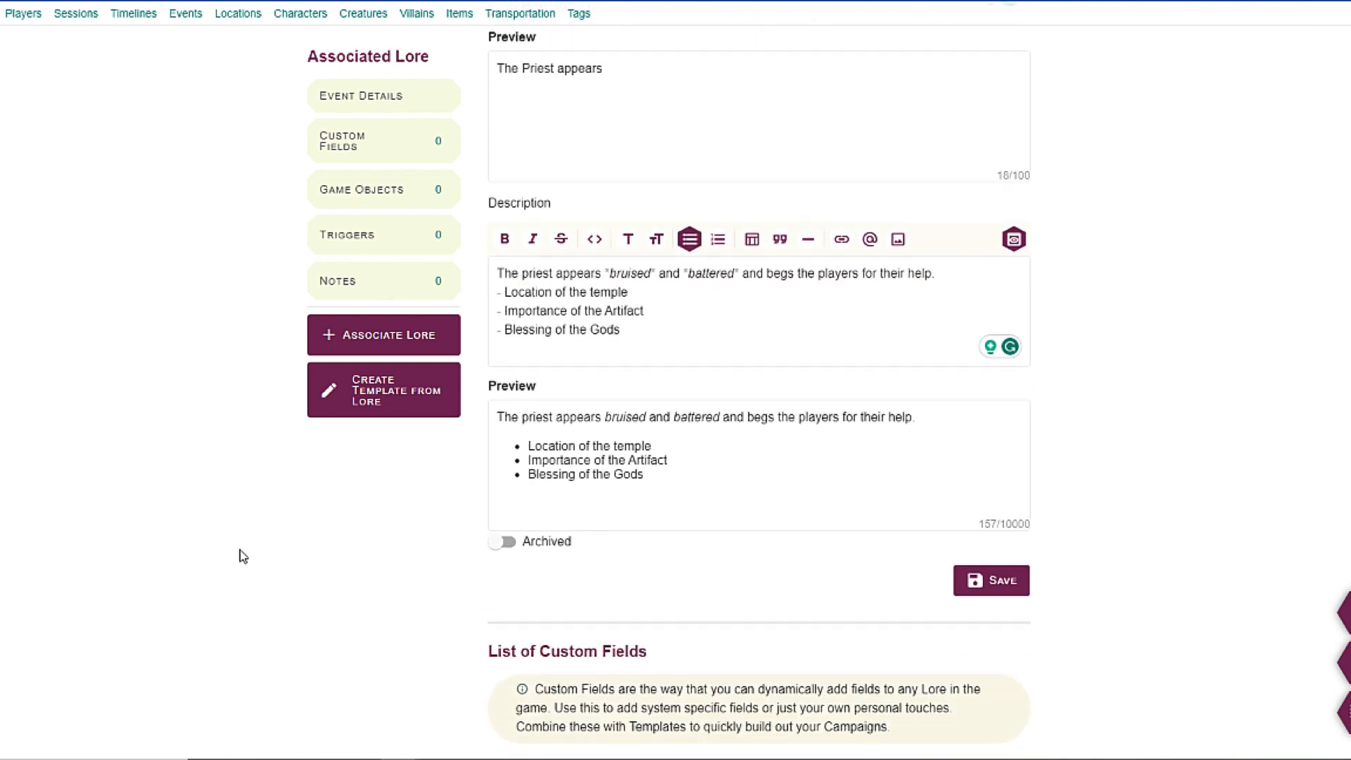
{"action": "scroll", "coordinate": [561, 507], "scroll_direction": "up", "scroll_amount": 5}
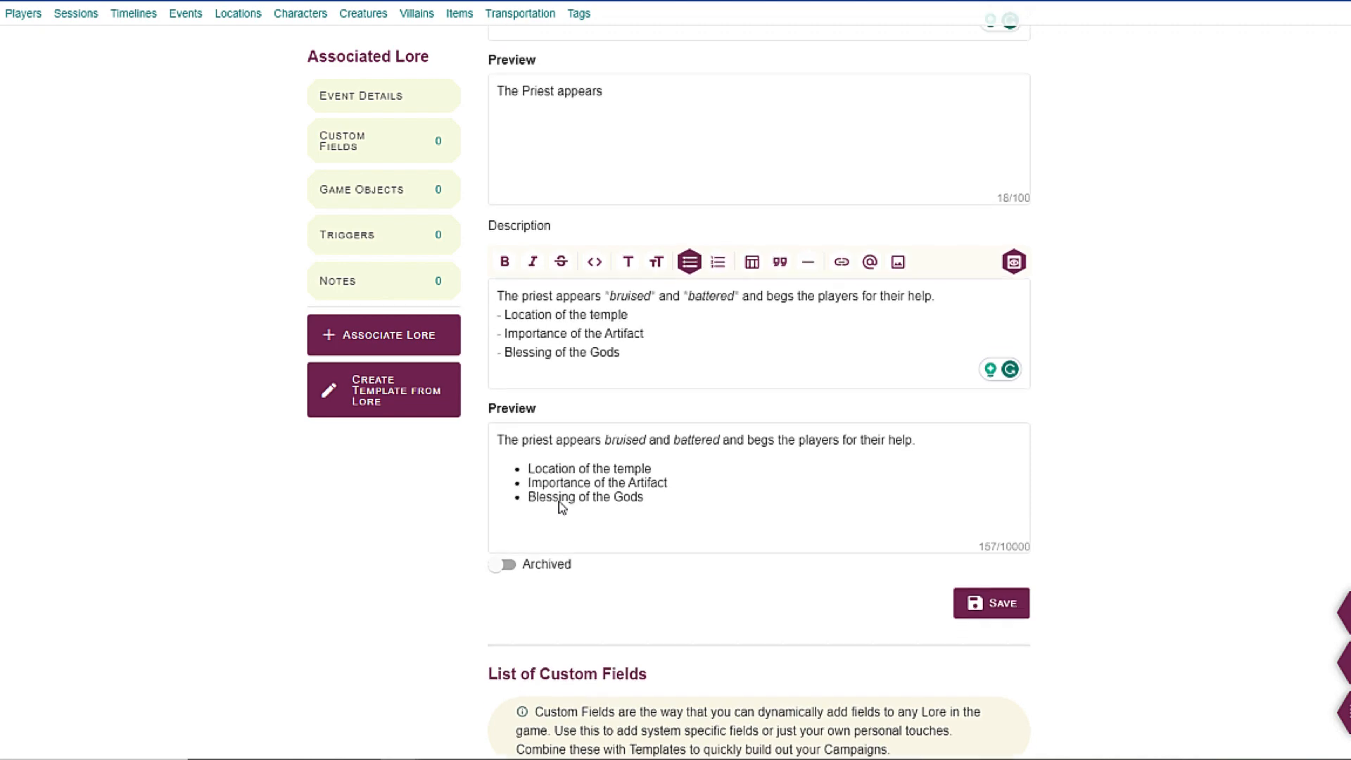
{"action": "scroll", "coordinate": [561, 507], "scroll_direction": "down", "scroll_amount": 8}
{"action": "scroll", "coordinate": [561, 508], "scroll_direction": "up", "scroll_amount": 1}
{"action": "scroll", "coordinate": [561, 507], "scroll_direction": "up", "scroll_amount": 1}
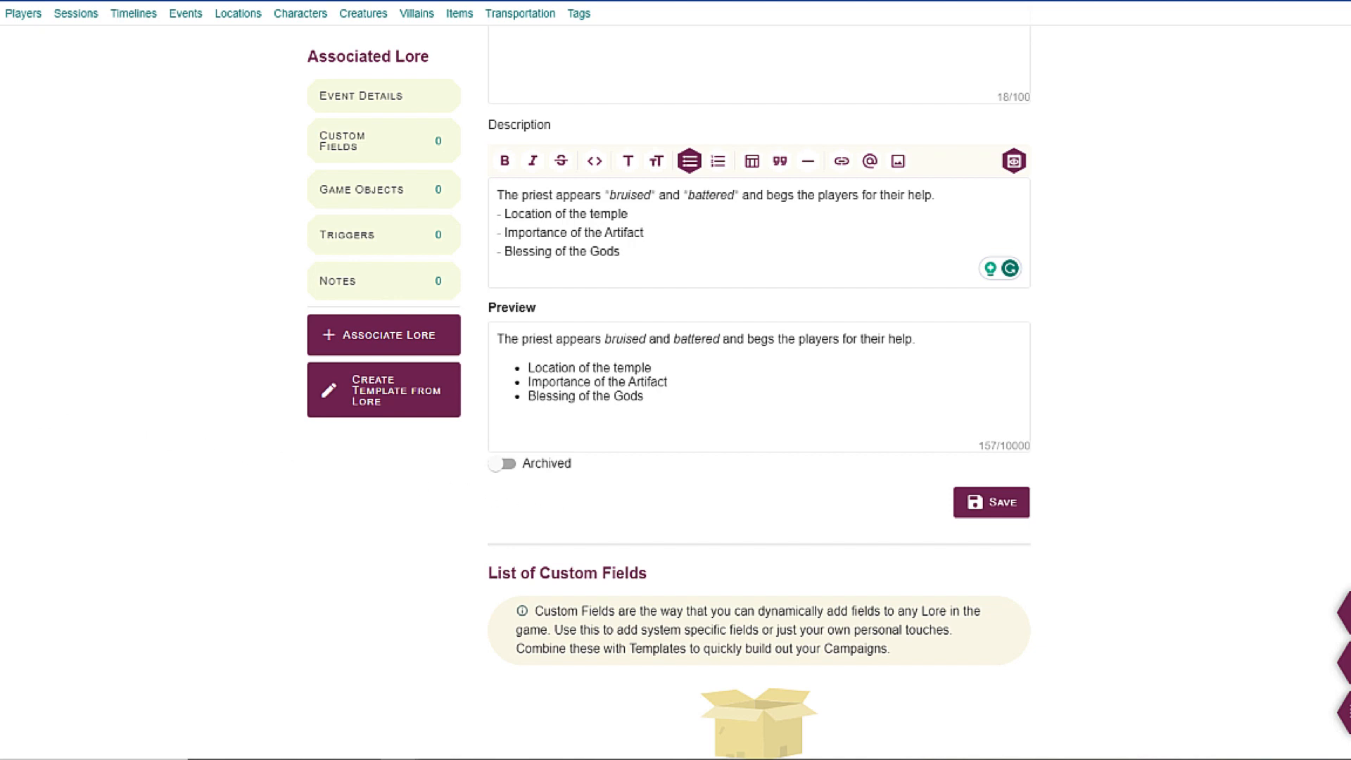
{"action": "scroll", "coordinate": [759, 394], "scroll_direction": "up", "scroll_amount": 7}
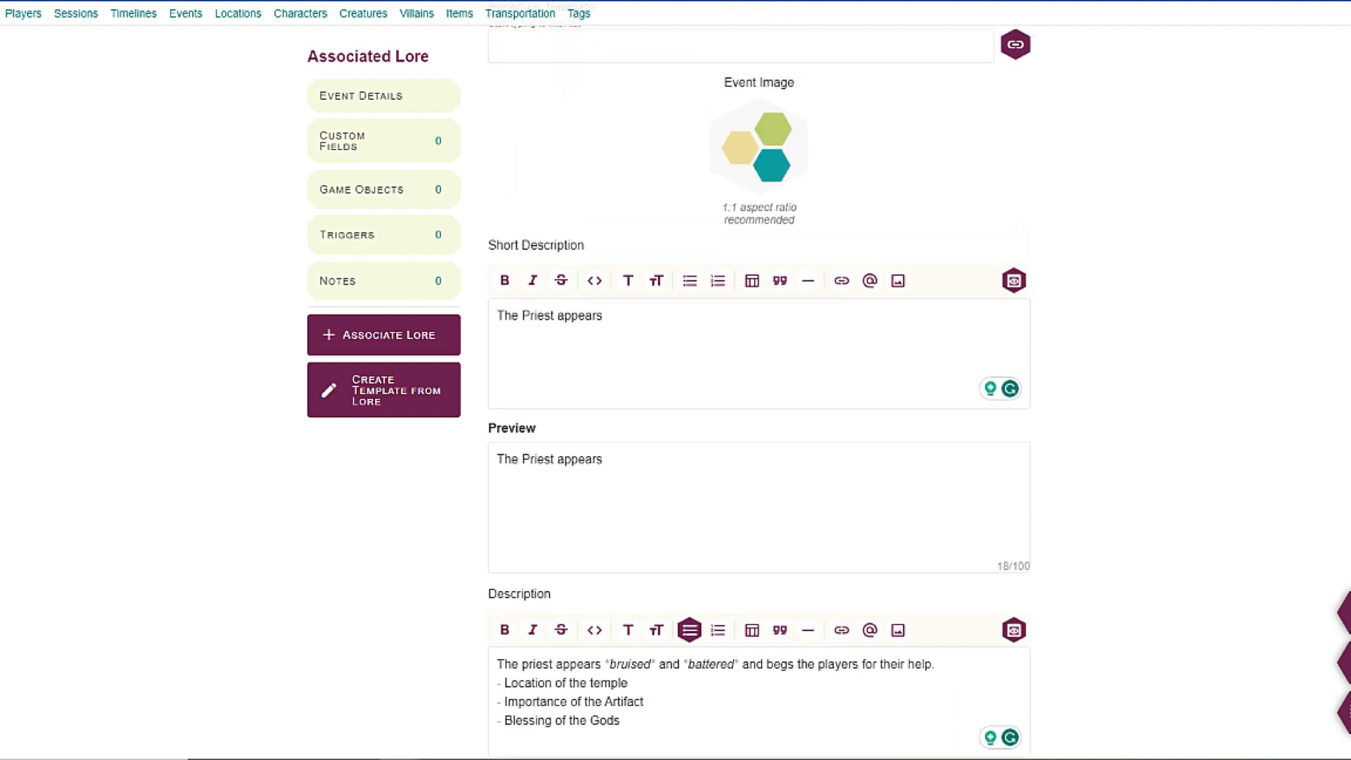
{"action": "scroll", "coordinate": [759, 394], "scroll_direction": "down", "scroll_amount": 3}
{"action": "scroll", "coordinate": [135, 664], "scroll_direction": "down", "scroll_amount": 1}
{"action": "scroll", "coordinate": [136, 664], "scroll_direction": "up", "scroll_amount": 1}
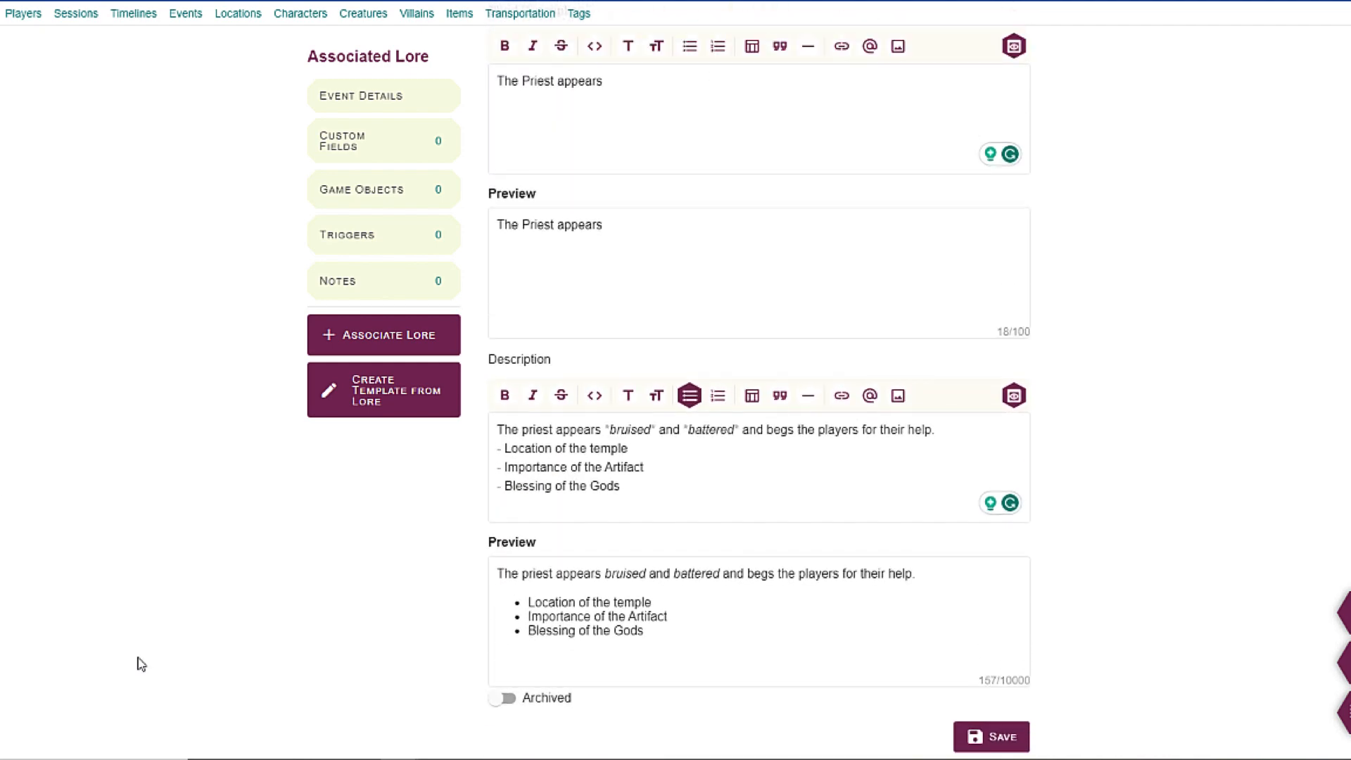
{"action": "scroll", "coordinate": [84, 513], "scroll_direction": "down", "scroll_amount": 1}
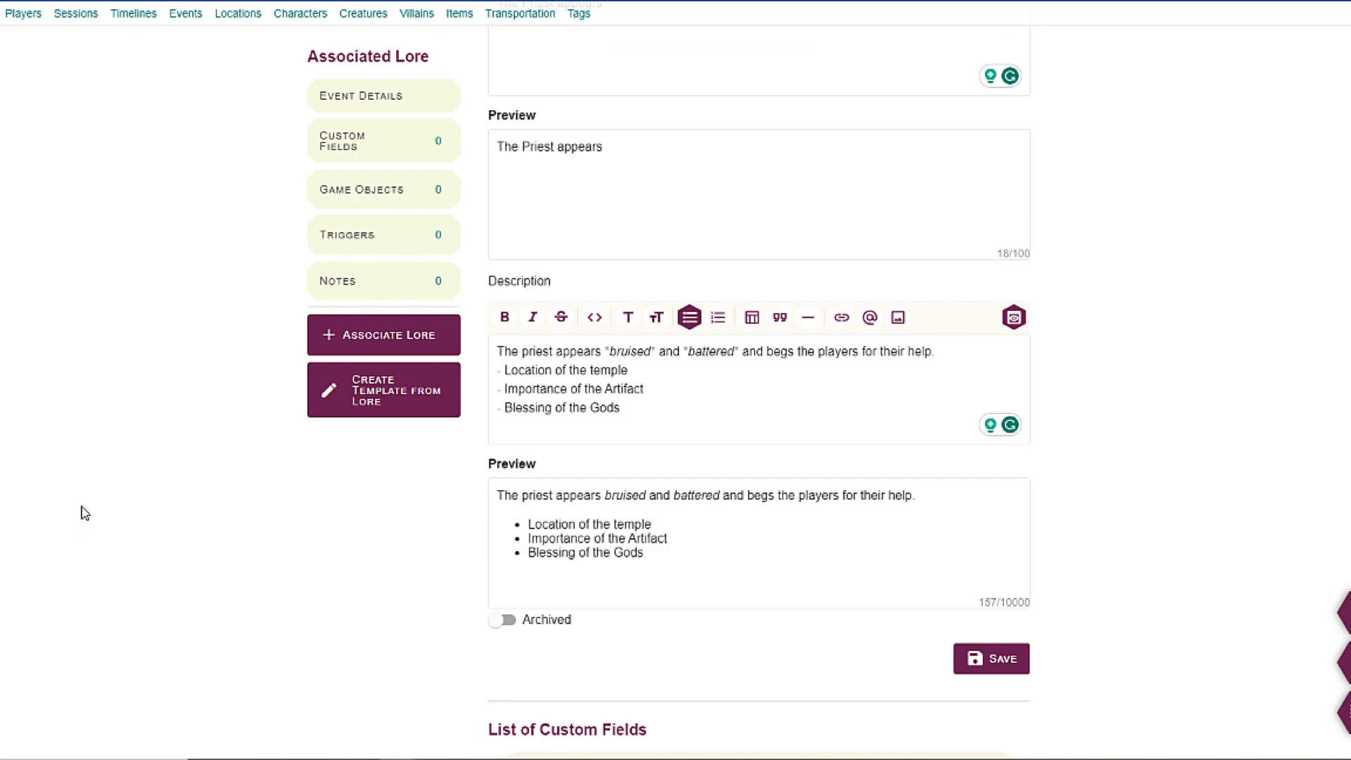
{"action": "scroll", "coordinate": [84, 513], "scroll_direction": "down", "scroll_amount": 7}
{"action": "scroll", "coordinate": [85, 513], "scroll_direction": "up", "scroll_amount": 1}
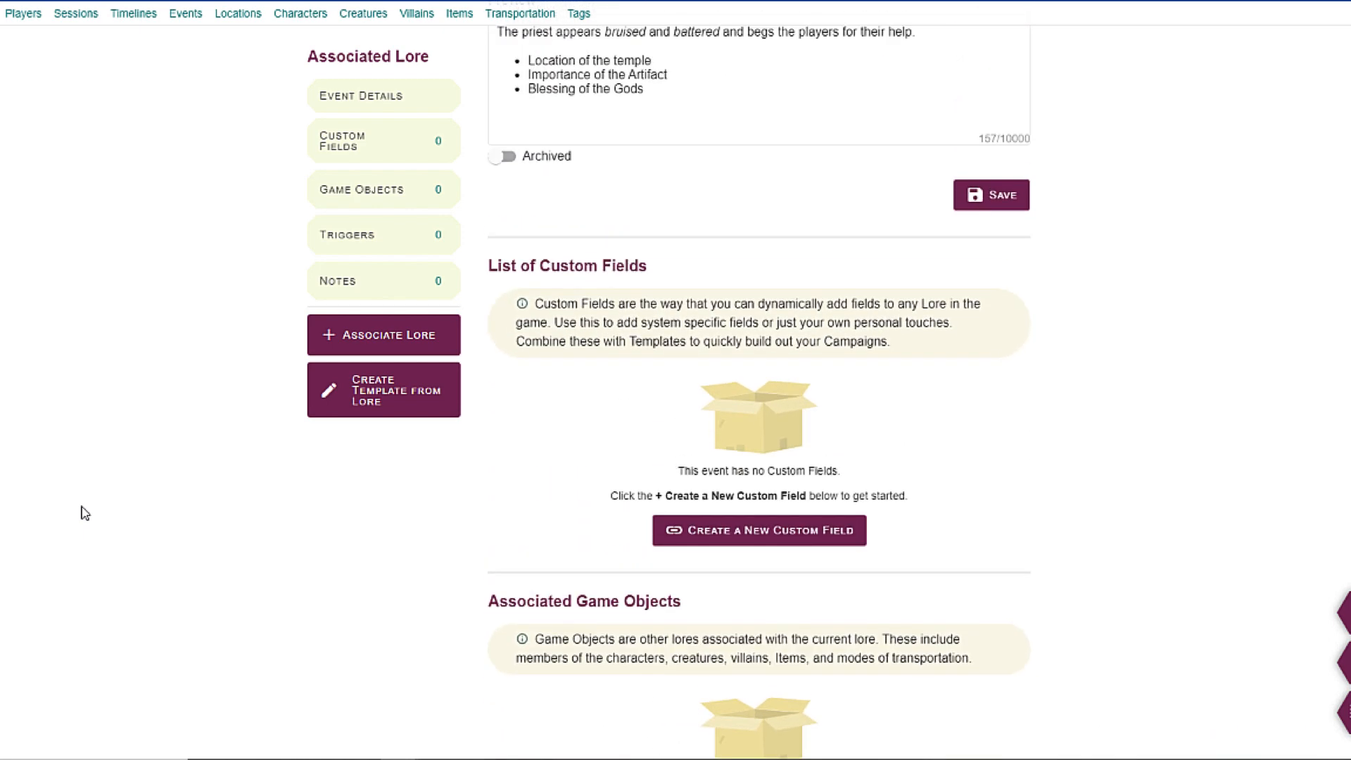
{"action": "scroll", "coordinate": [84, 513], "scroll_direction": "up", "scroll_amount": 5}
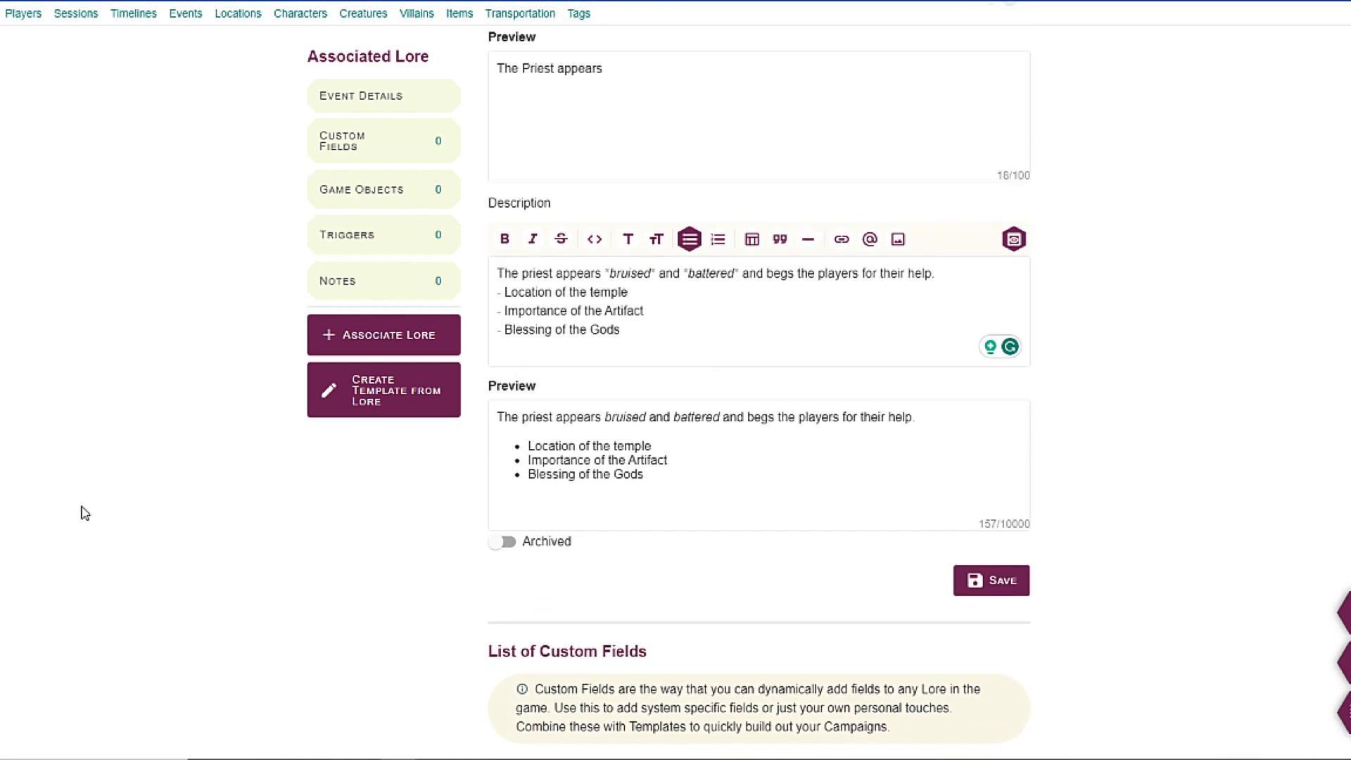
{"action": "scroll", "coordinate": [84, 513], "scroll_direction": "down", "scroll_amount": 7}
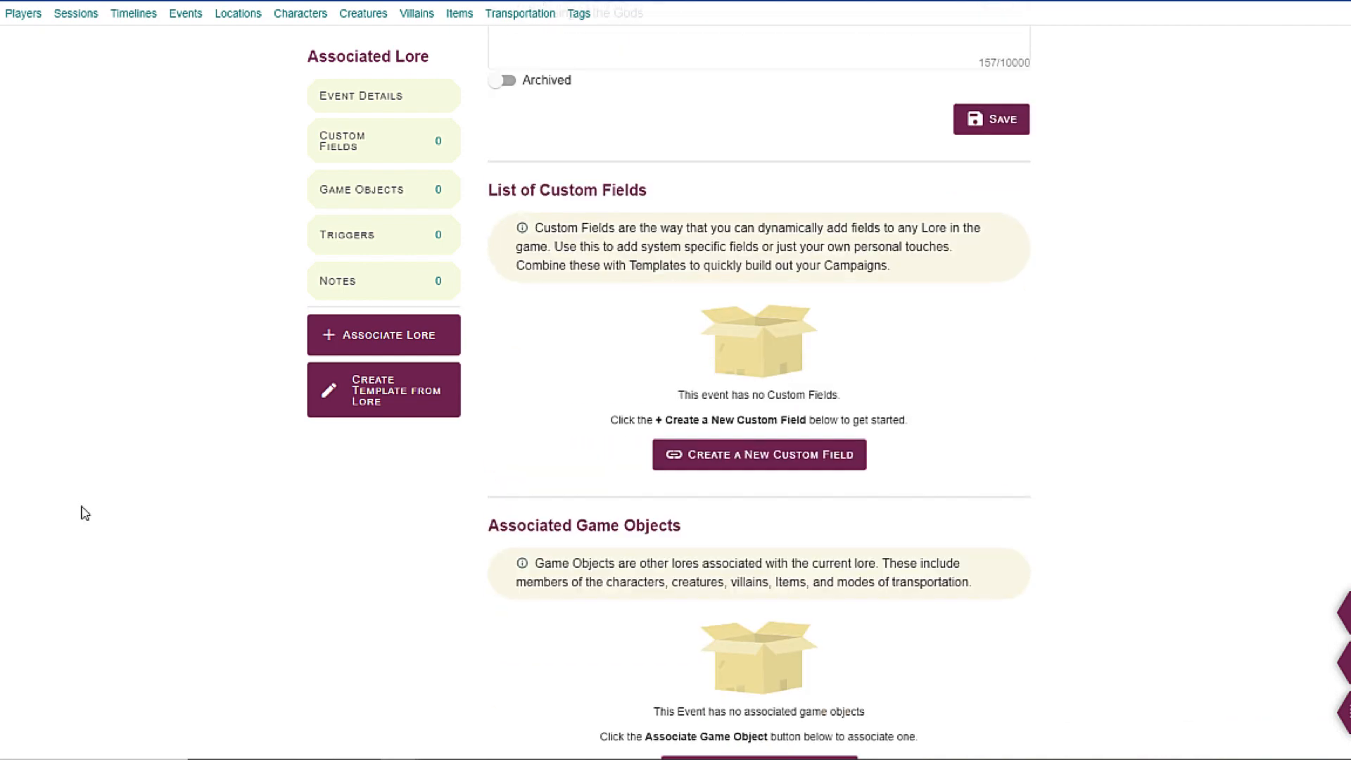
{"action": "scroll", "coordinate": [84, 513], "scroll_direction": "down", "scroll_amount": 3}
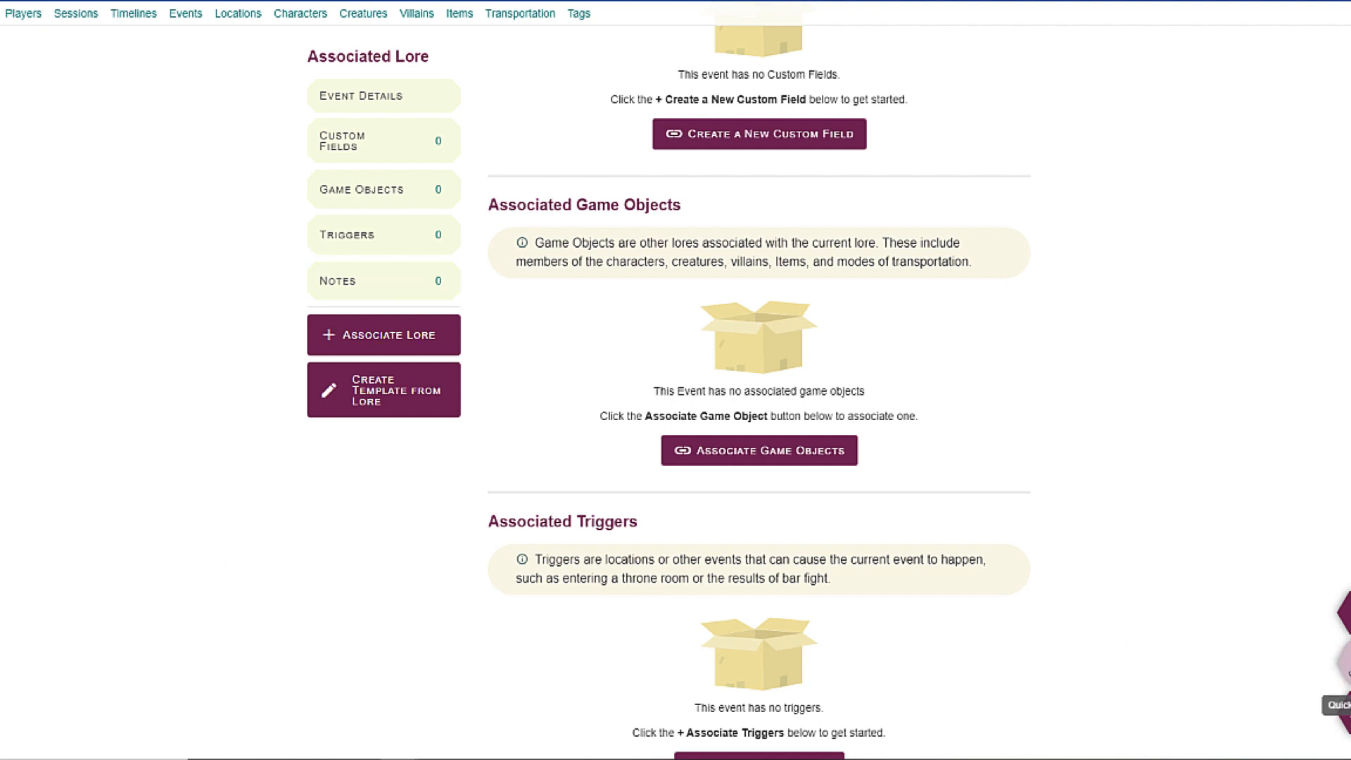
- Start a new character from the quick-create options and name it "The Priest"
{"action": "left_click", "coordinate": [1344, 661]}
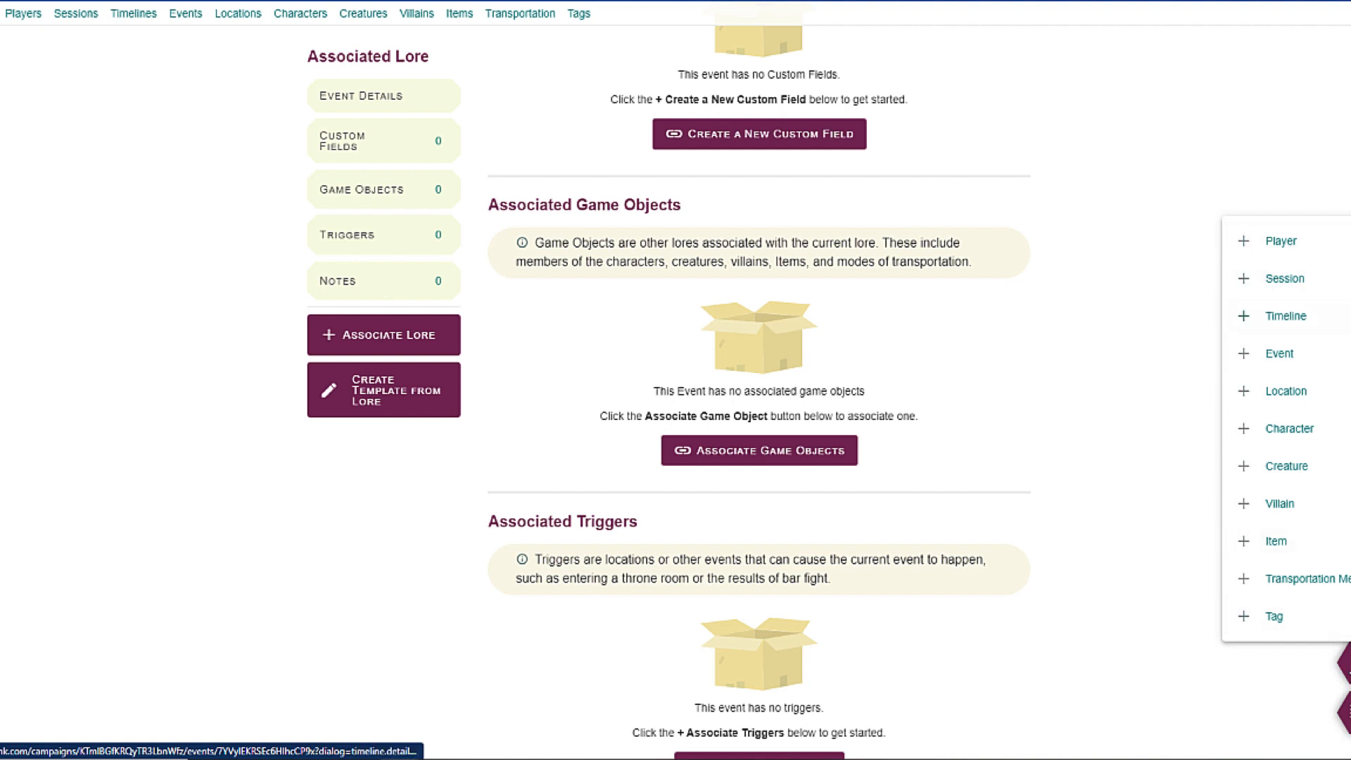
{"action": "left_click", "coordinate": [1296, 437]}
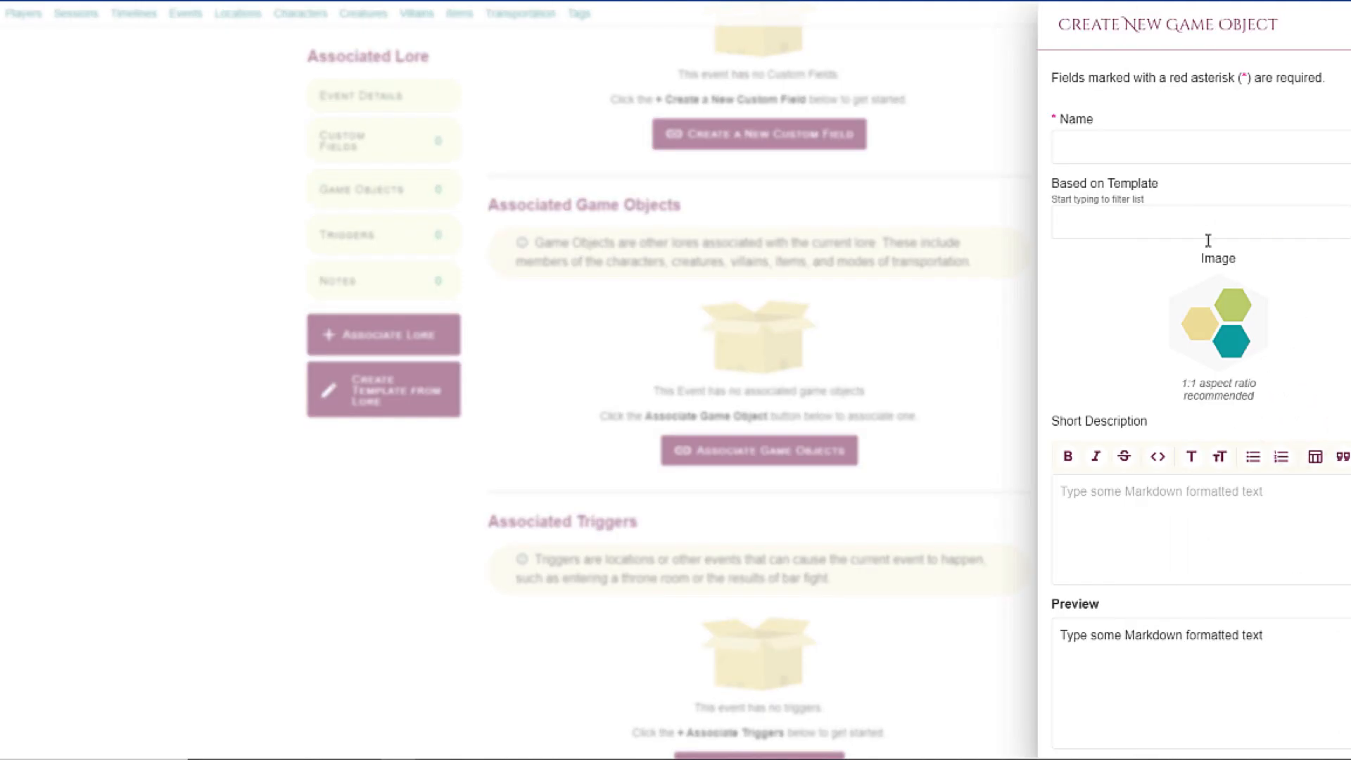
{"action": "left_click", "coordinate": [1163, 148]}
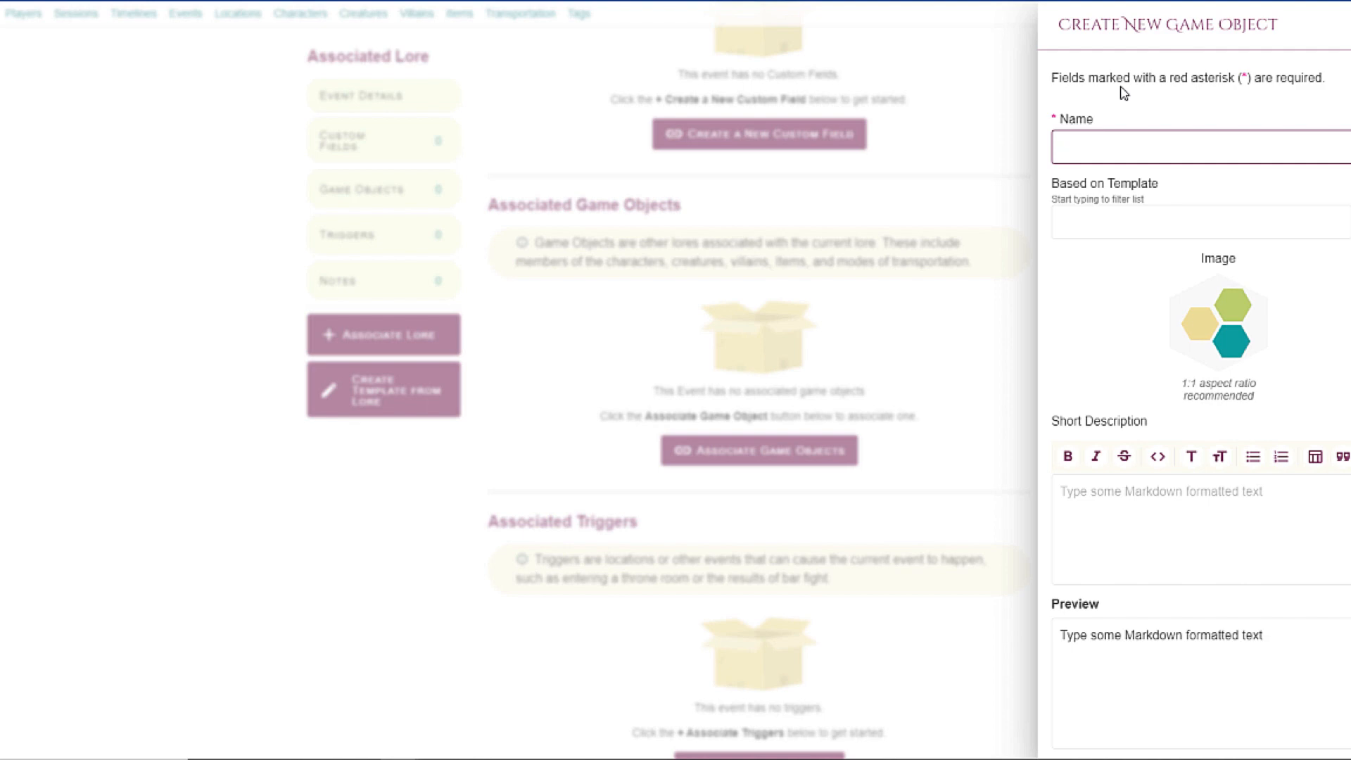
{"action": "type", "text": "The Priest"}
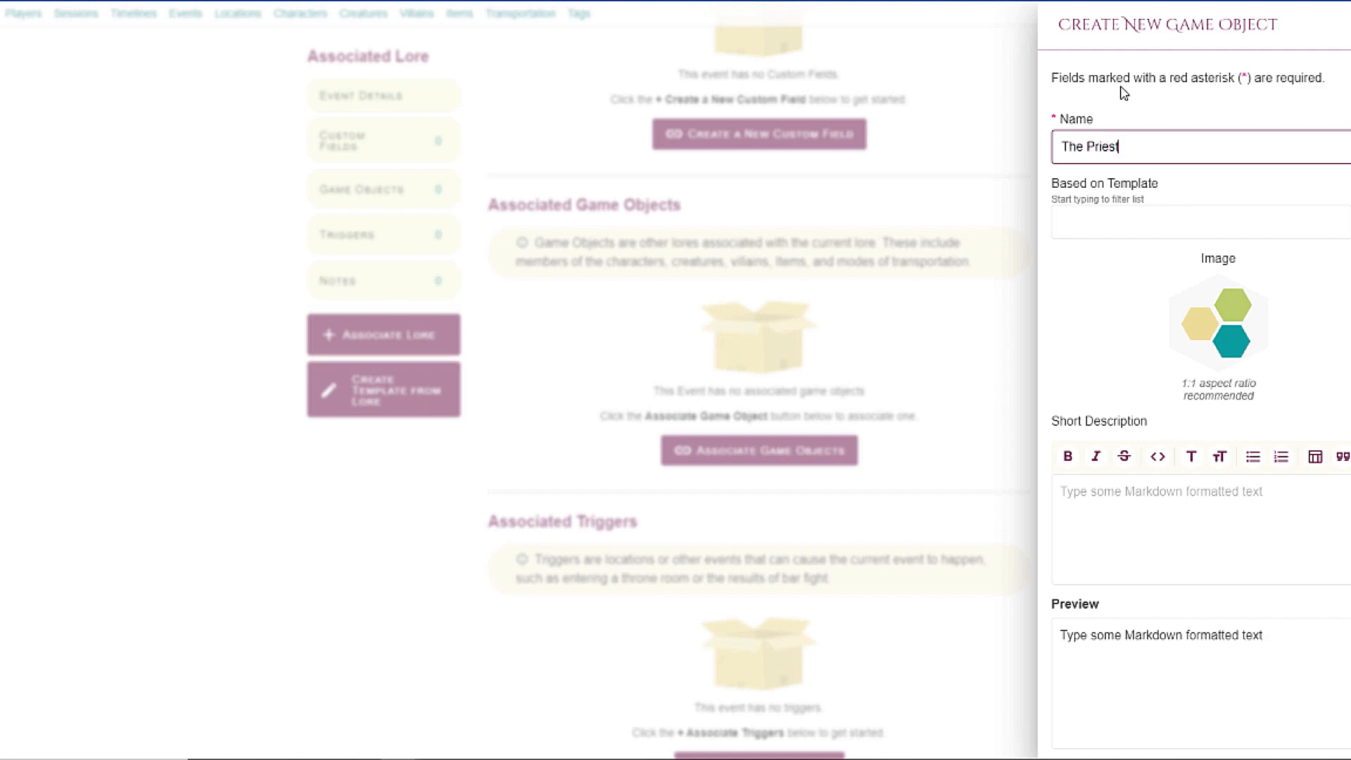
- Insert the "Tattered Man" image from the People folder of the image library as the new character's image
{"action": "left_click", "coordinate": [1213, 330]}
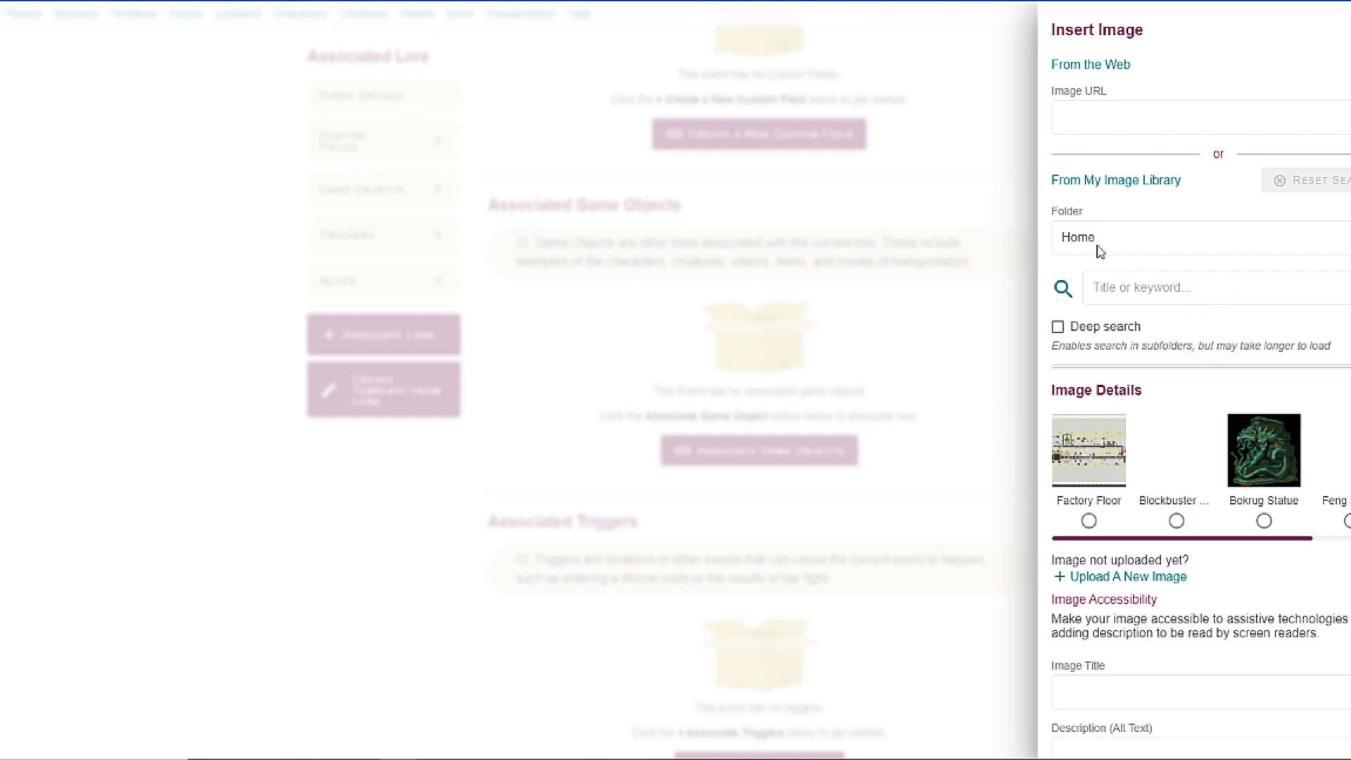
{"action": "left_click", "coordinate": [1084, 238]}
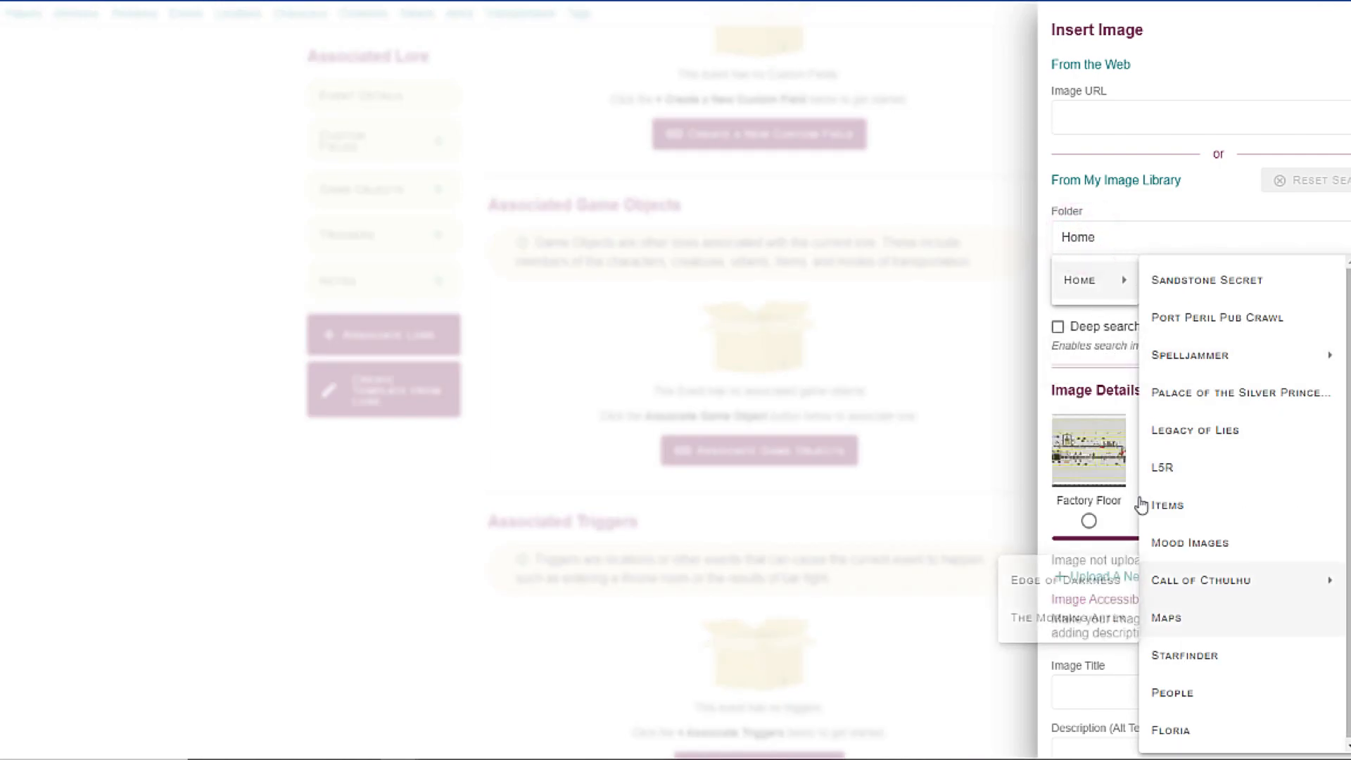
{"action": "left_click", "coordinate": [1182, 695]}
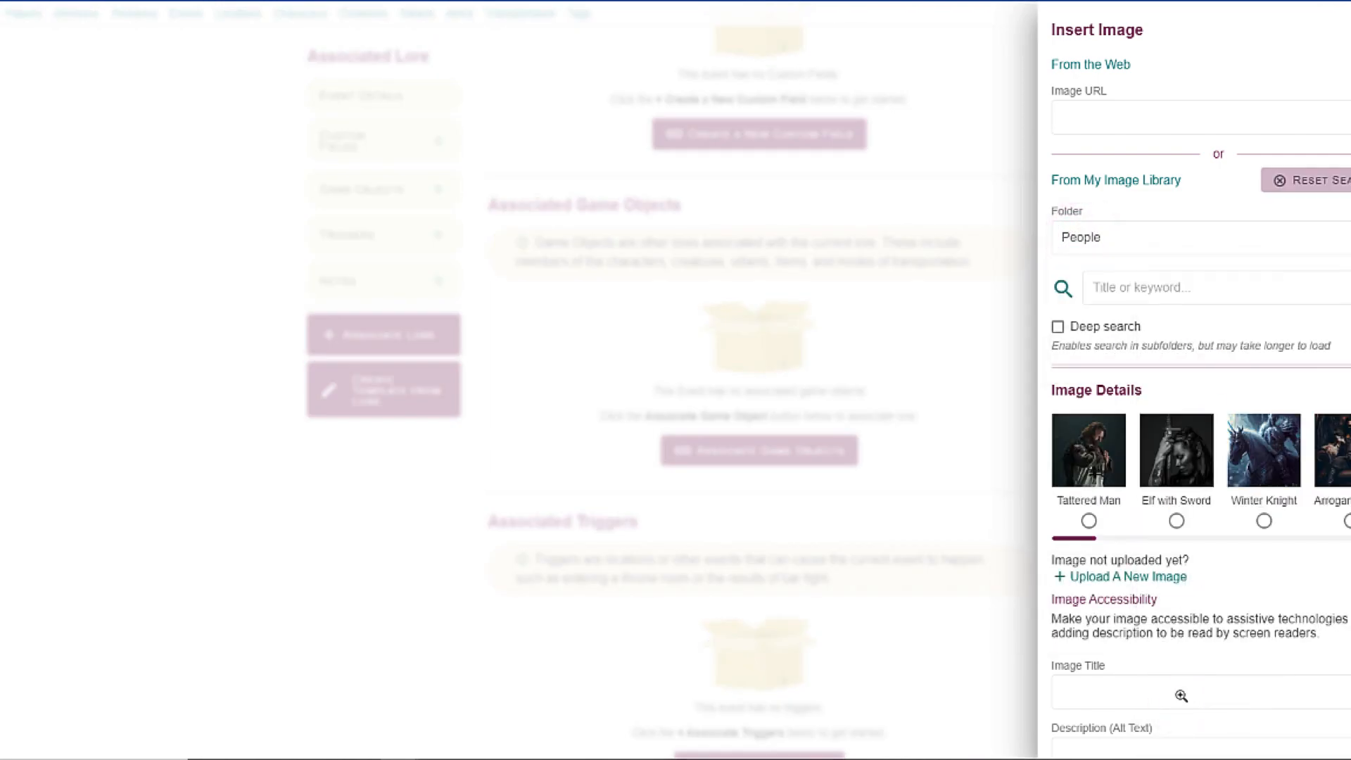
{"action": "left_click", "coordinate": [1090, 524]}
{"action": "scroll", "coordinate": [1161, 598], "scroll_direction": "down", "scroll_amount": 2}
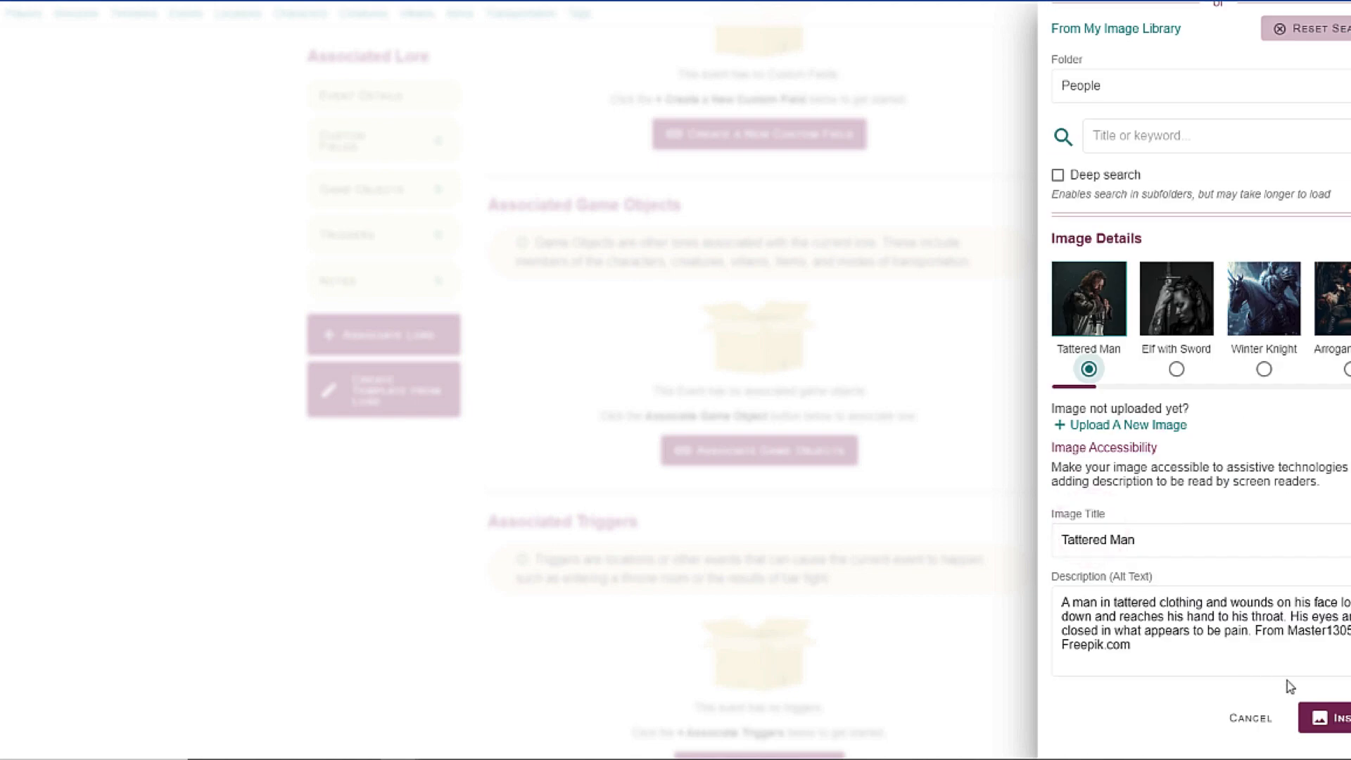
{"action": "left_click", "coordinate": [1343, 728]}
- Enter "The last survivor of the temple" as the character's short description and save the character
{"action": "scroll", "coordinate": [1196, 493], "scroll_direction": "down", "scroll_amount": 3}
{"action": "left_click", "coordinate": [1168, 372]}
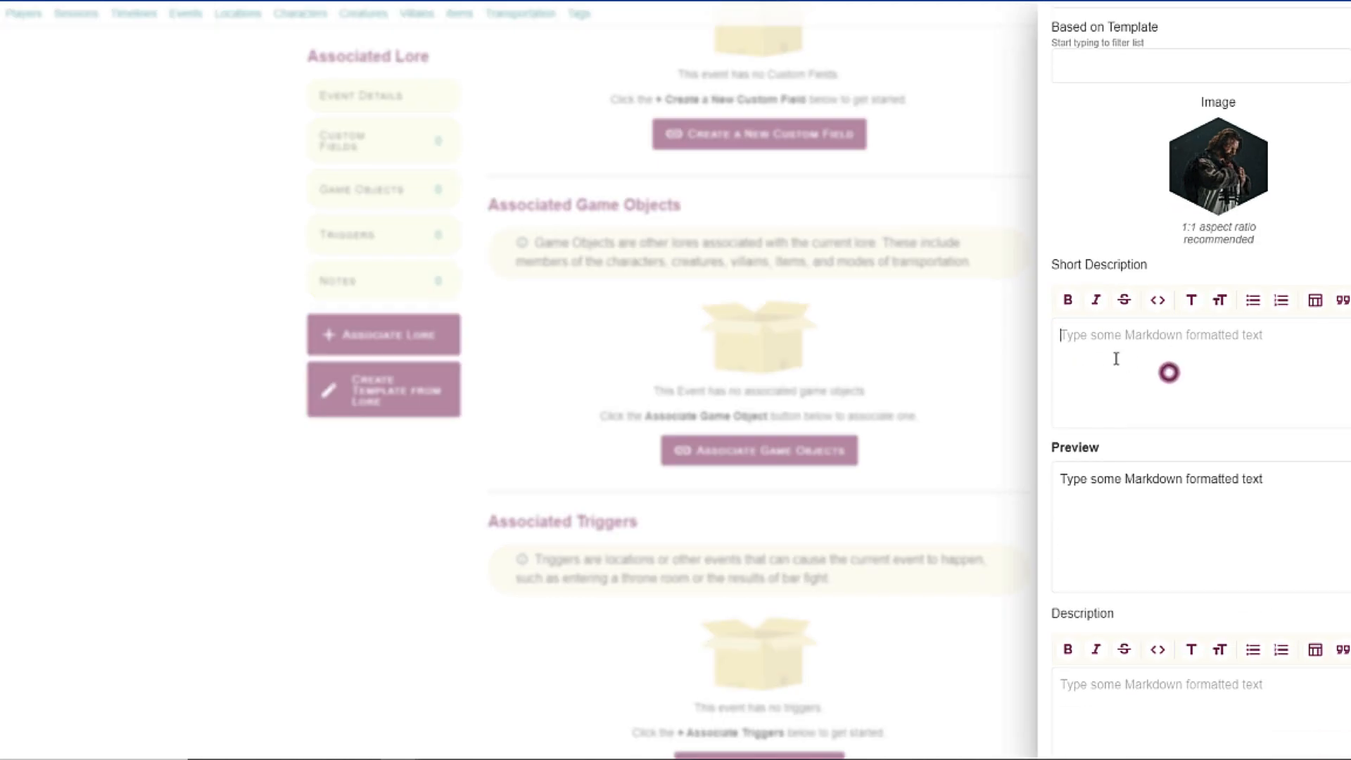
{"action": "type", "text": "The "}
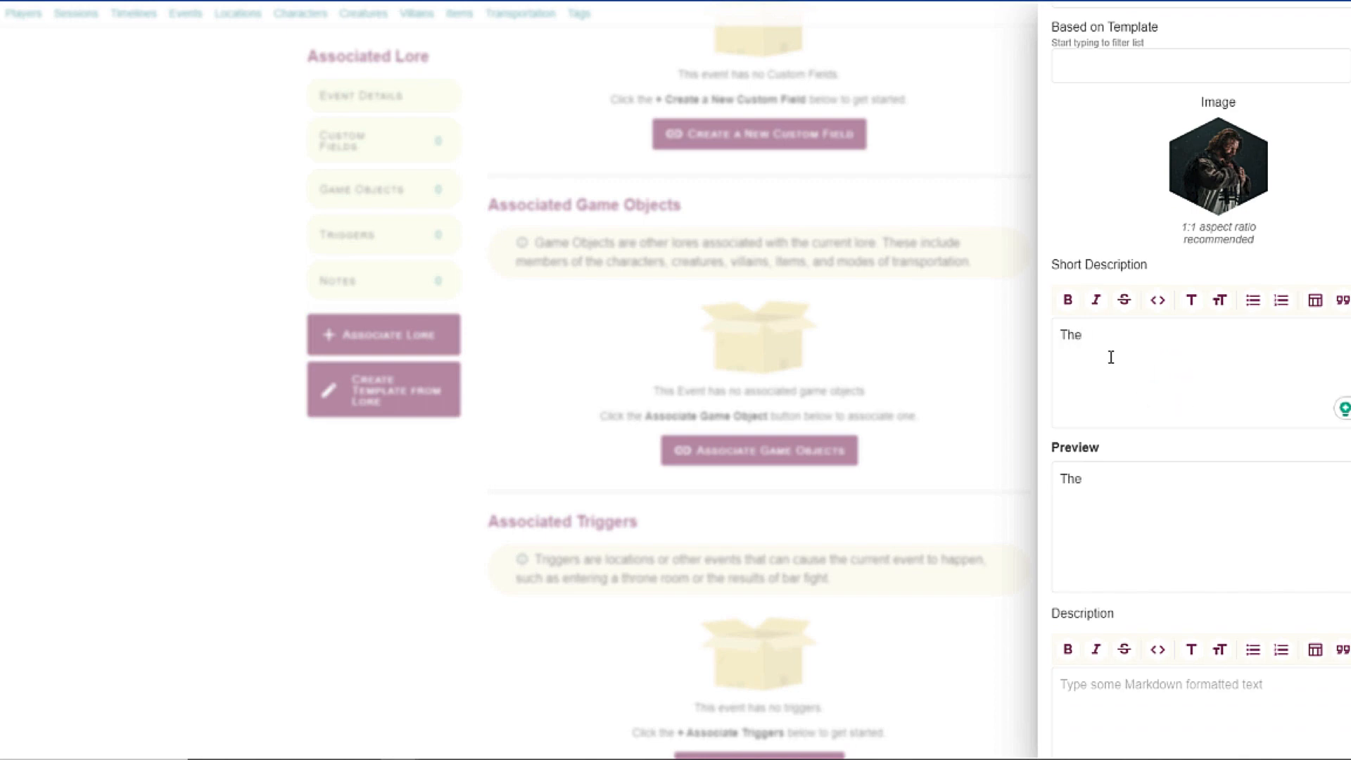
{"action": "type", "text": "last survivor of"}
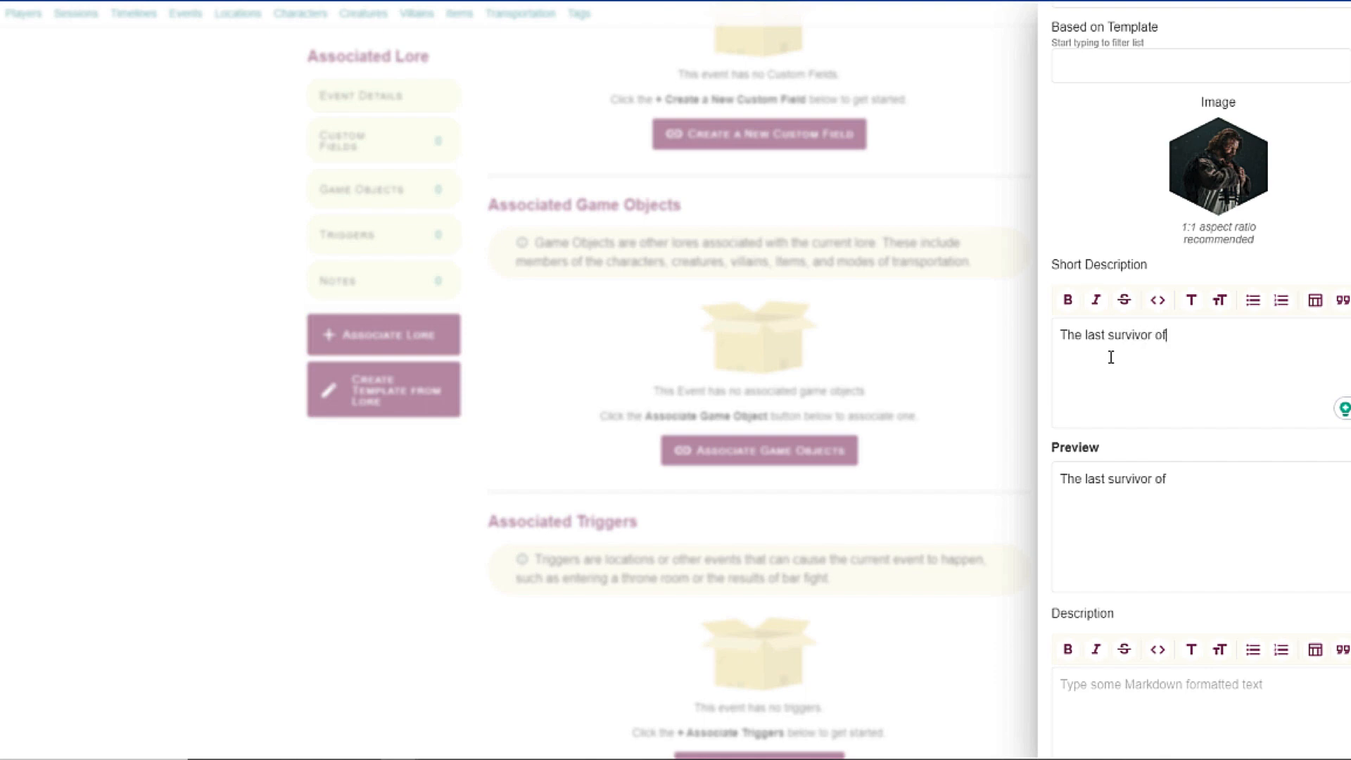
{"action": "type", "text": " the temple"}
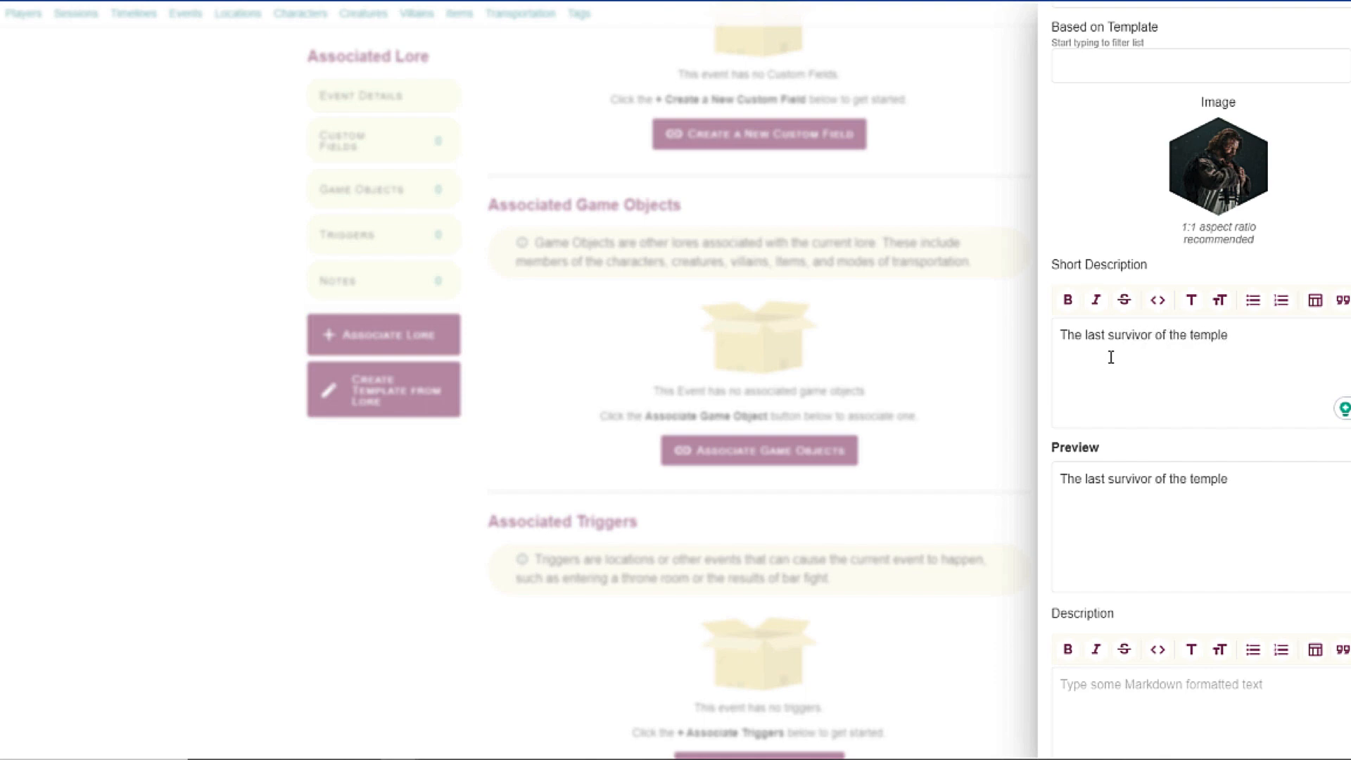
{"action": "scroll", "coordinate": [1125, 363], "scroll_direction": "down", "scroll_amount": 4}
{"action": "scroll", "coordinate": [1201, 373], "scroll_direction": "up", "scroll_amount": 4}
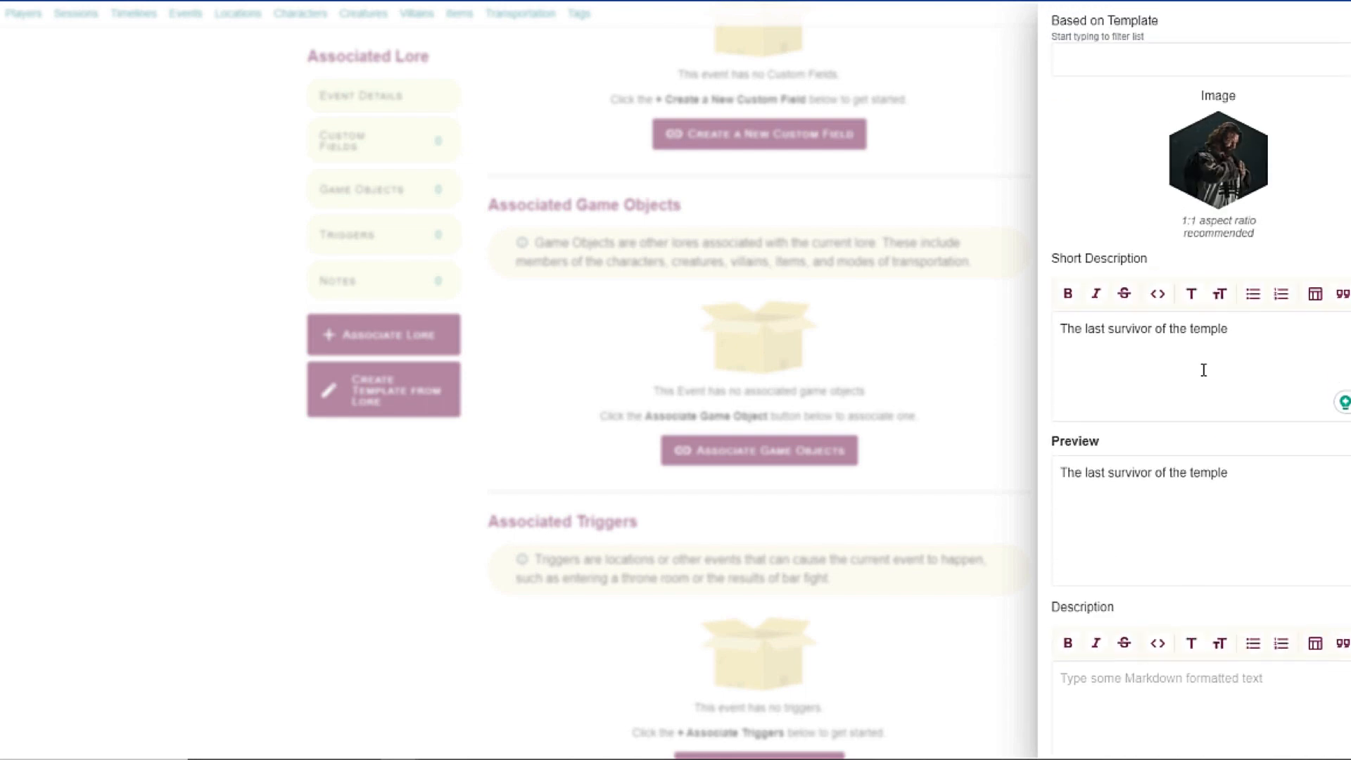
{"action": "scroll", "coordinate": [1203, 370], "scroll_direction": "up", "scroll_amount": 3}
{"action": "scroll", "coordinate": [1236, 461], "scroll_direction": "down", "scroll_amount": 6}
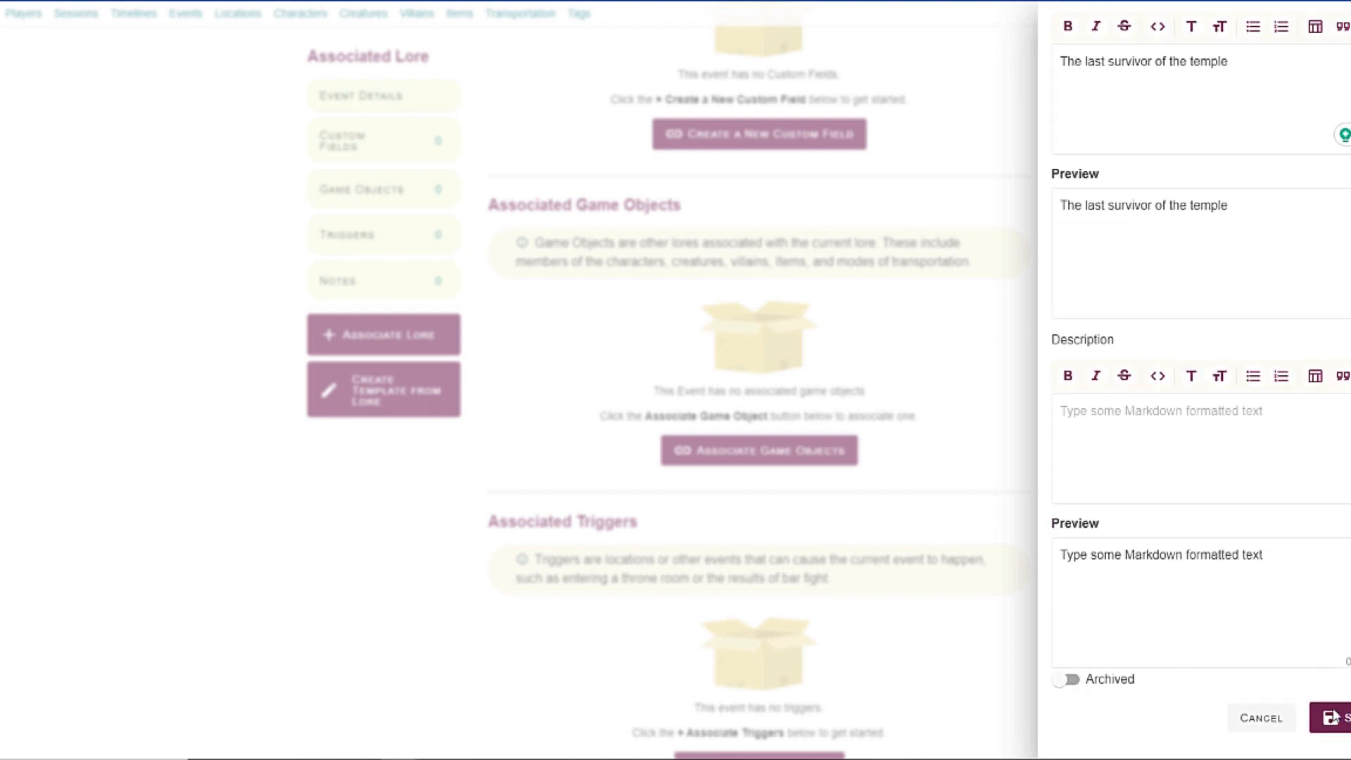
{"action": "left_click", "coordinate": [1331, 718]}
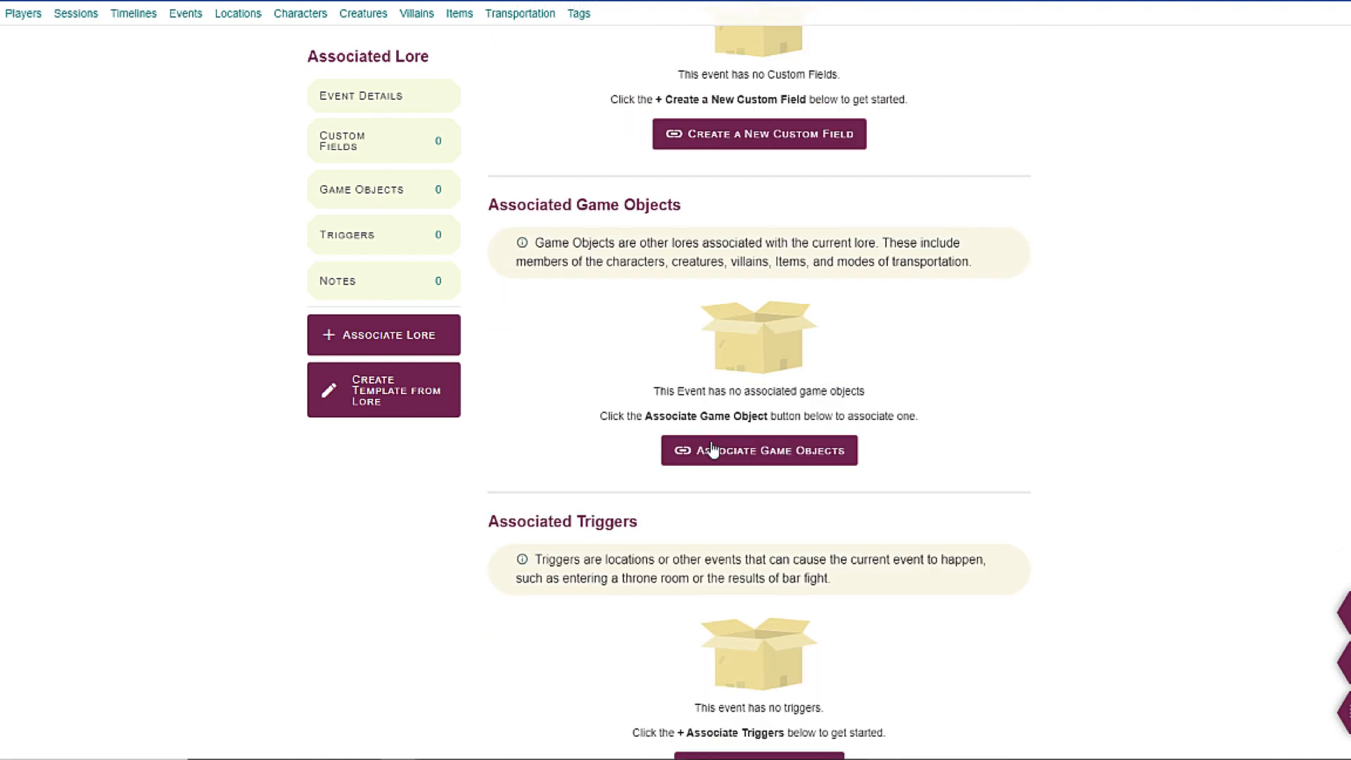
- Associate the existing game object "The Priest" with the "Meeting with the Priest" event
{"action": "left_click", "coordinate": [712, 450]}
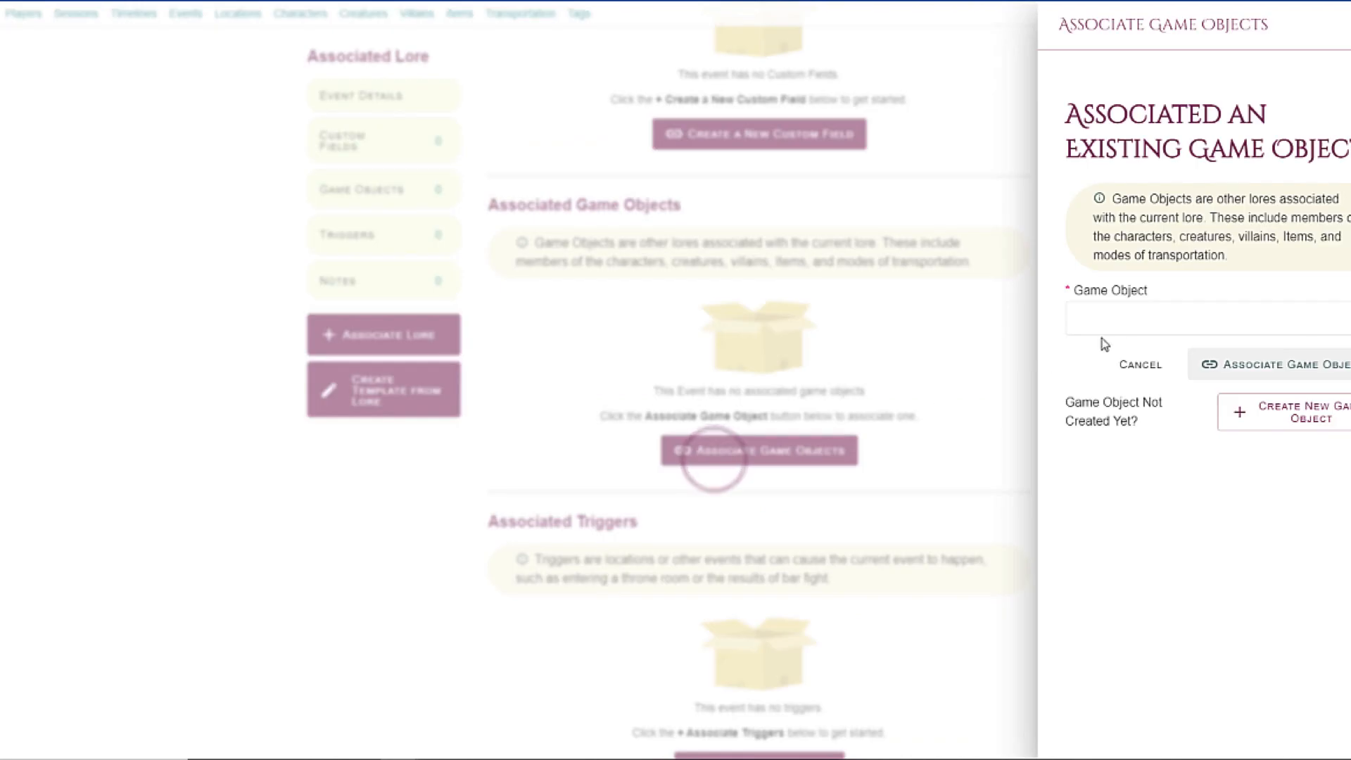
{"action": "left_click", "coordinate": [1157, 325]}
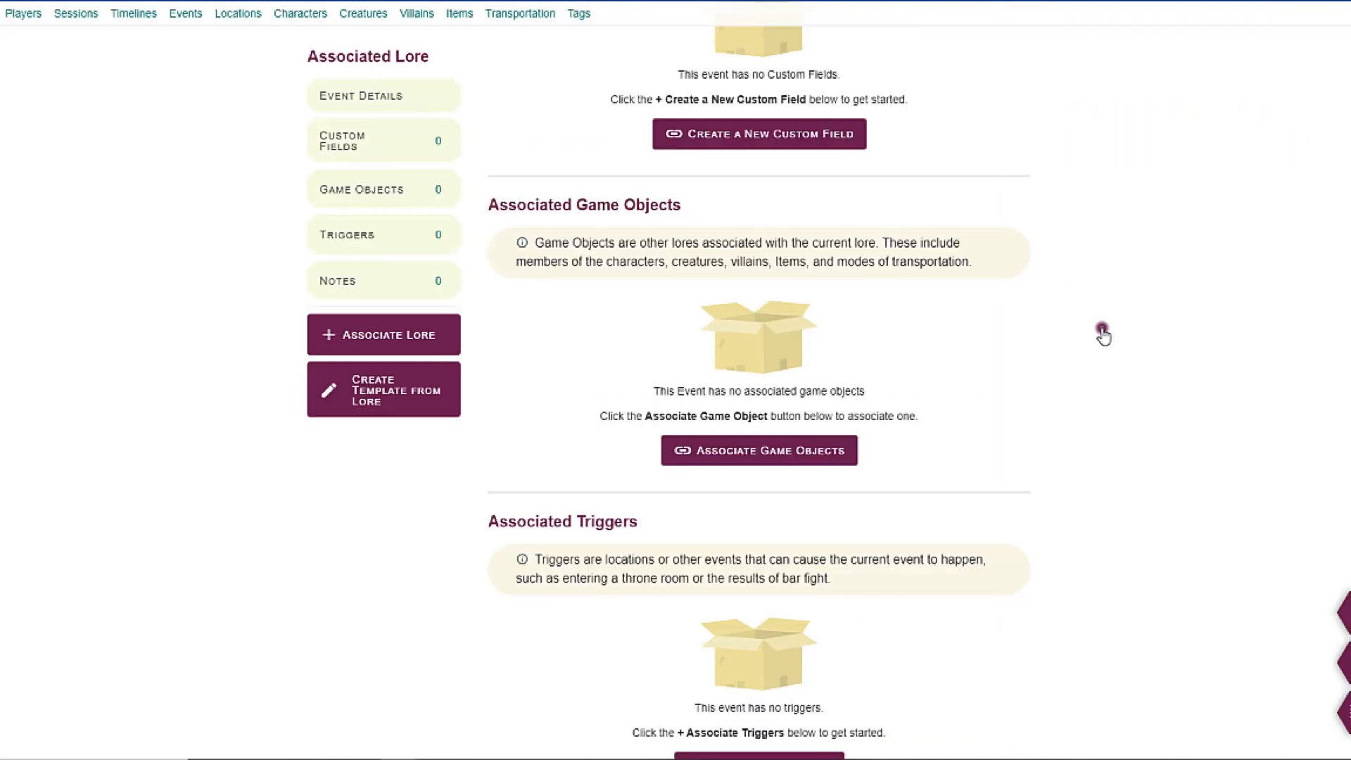
{"action": "left_click", "coordinate": [1102, 330]}
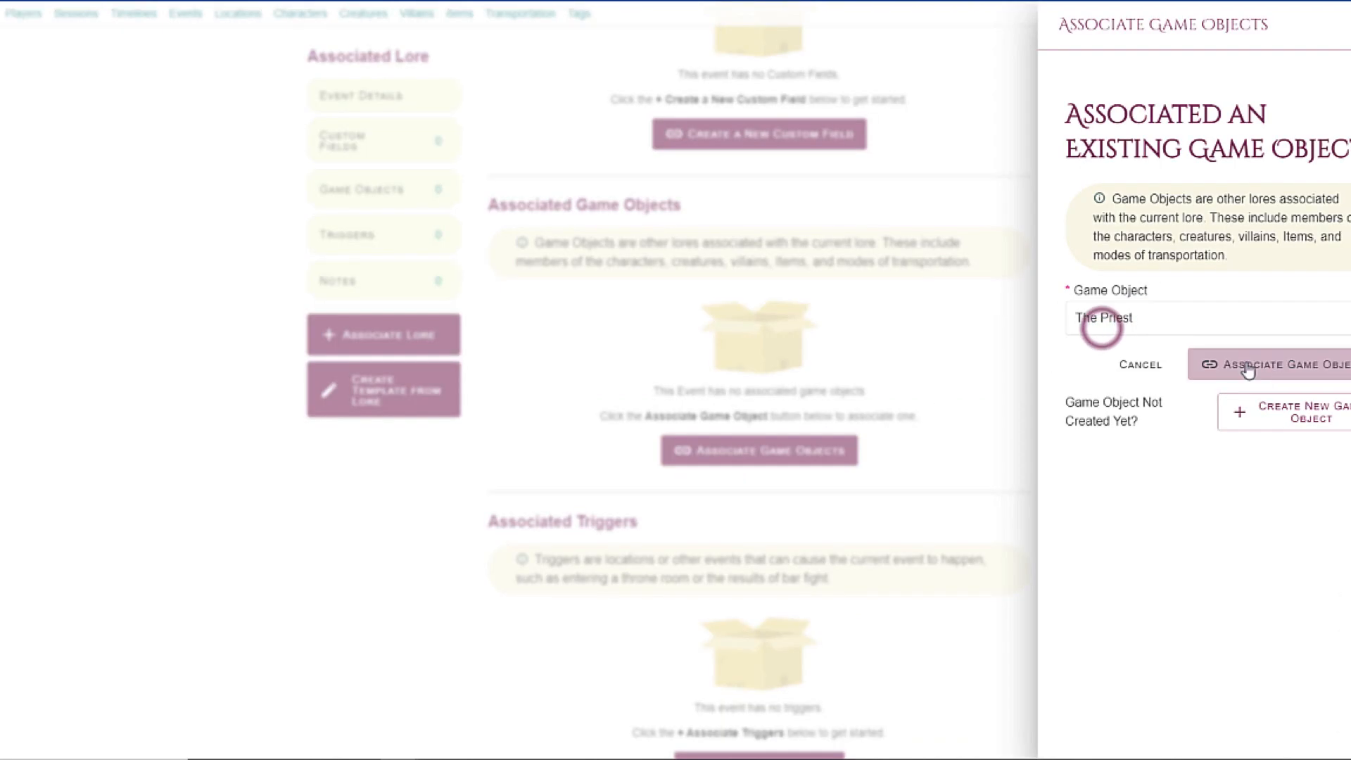
{"action": "left_click", "coordinate": [1277, 364]}
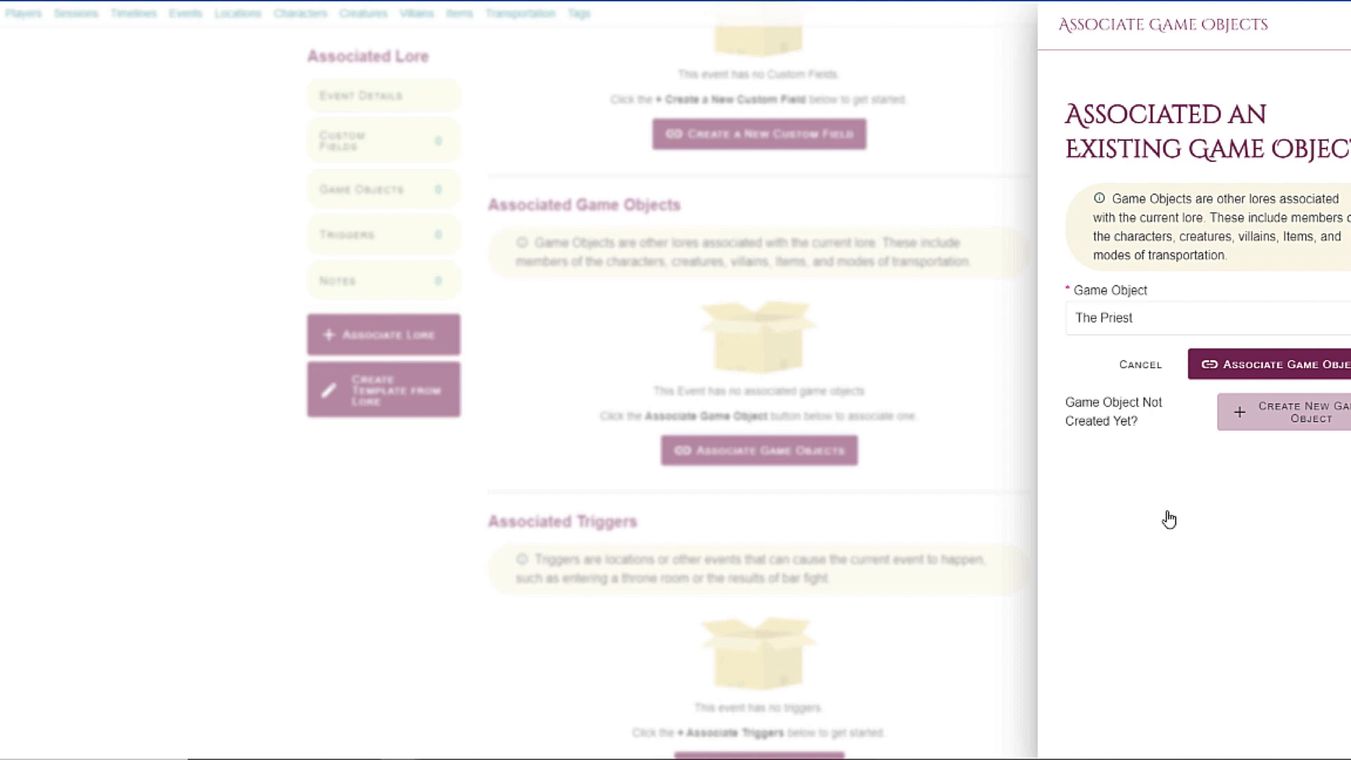
{"action": "left_click", "coordinate": [1236, 365]}
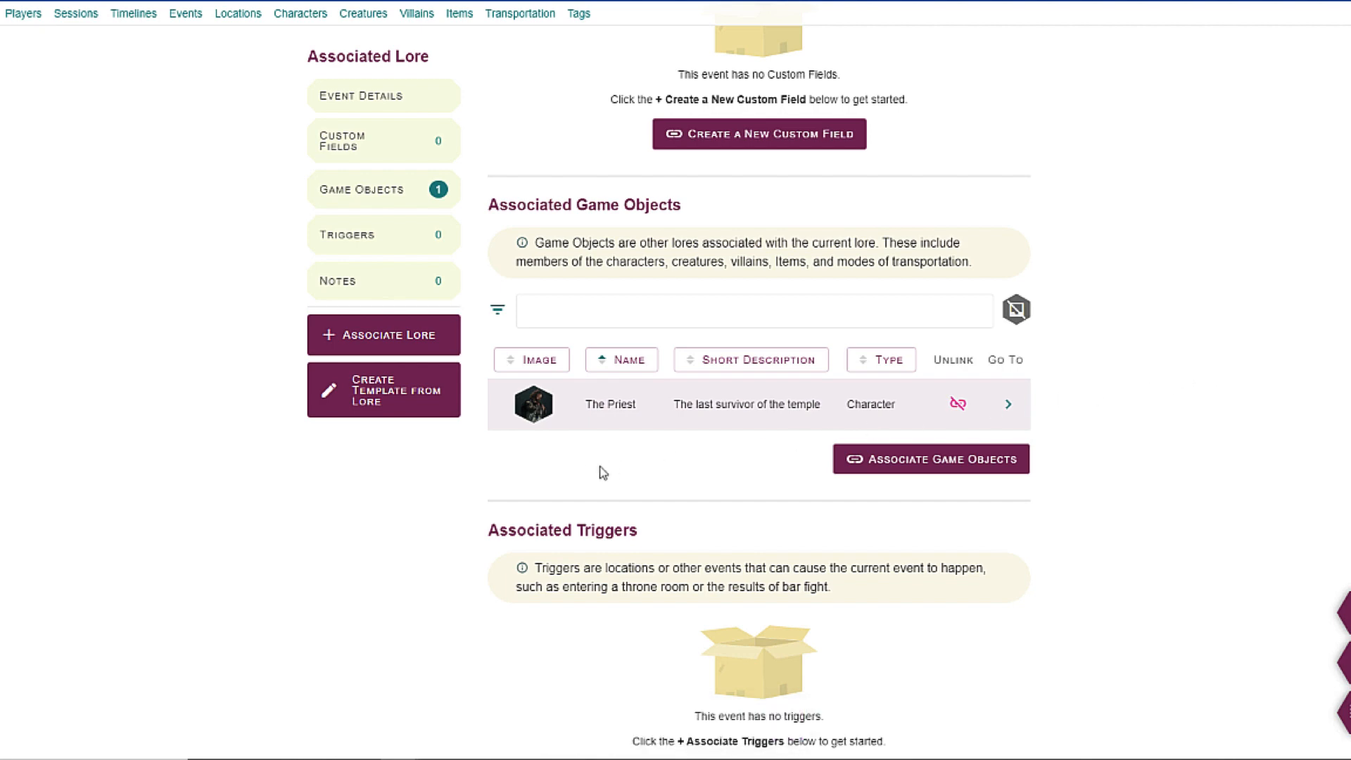
- Review the event's descriptions and previews, custom fields, associated game objects and triggers sections
{"action": "scroll", "coordinate": [589, 474], "scroll_direction": "up", "scroll_amount": 6}
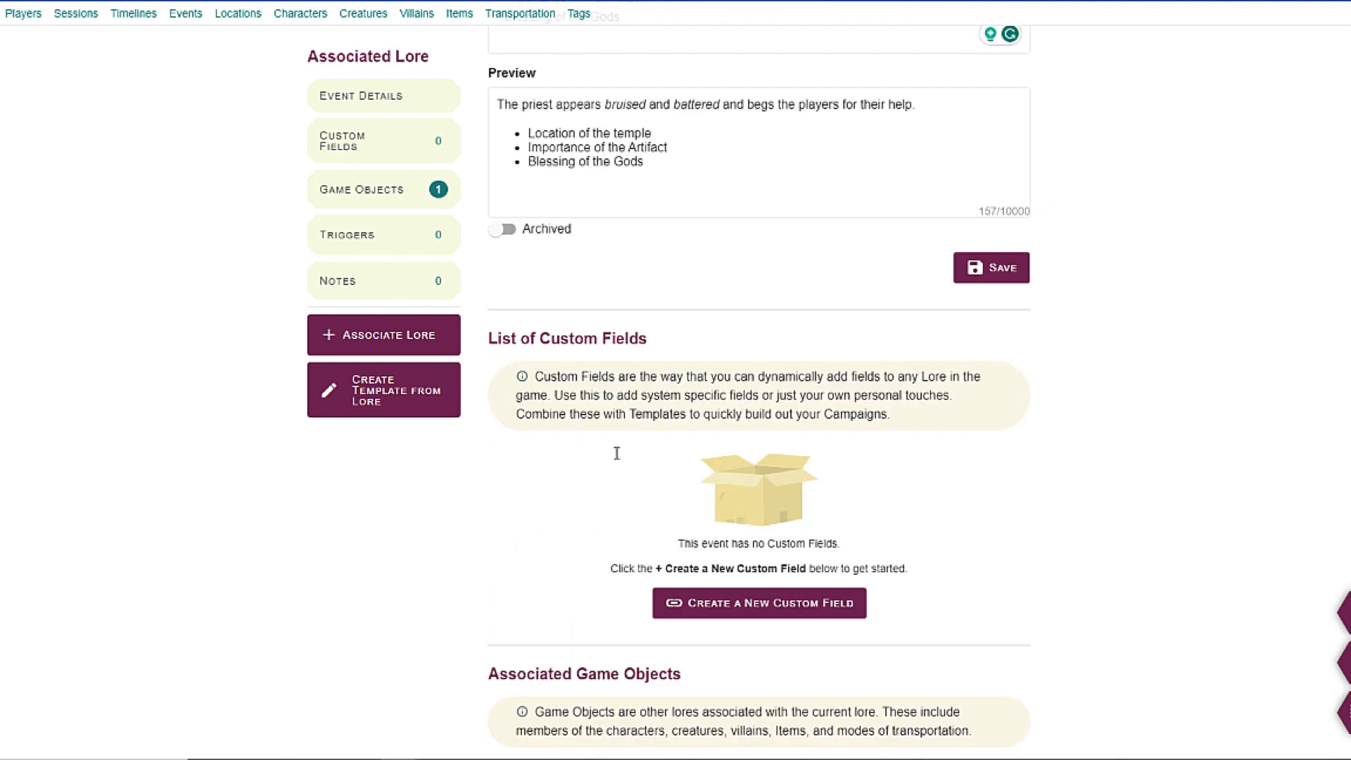
{"action": "scroll", "coordinate": [619, 454], "scroll_direction": "up", "scroll_amount": 7}
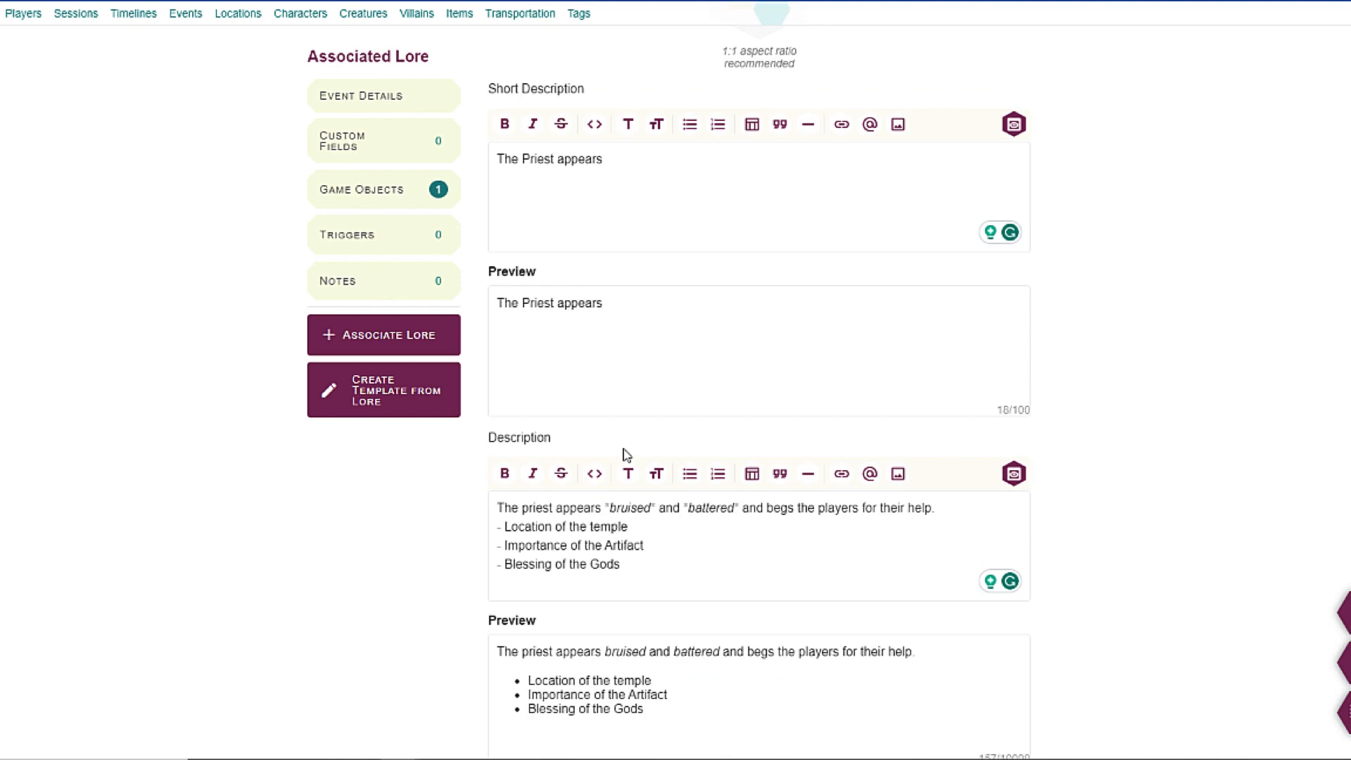
{"action": "scroll", "coordinate": [612, 450], "scroll_direction": "down", "scroll_amount": 15}
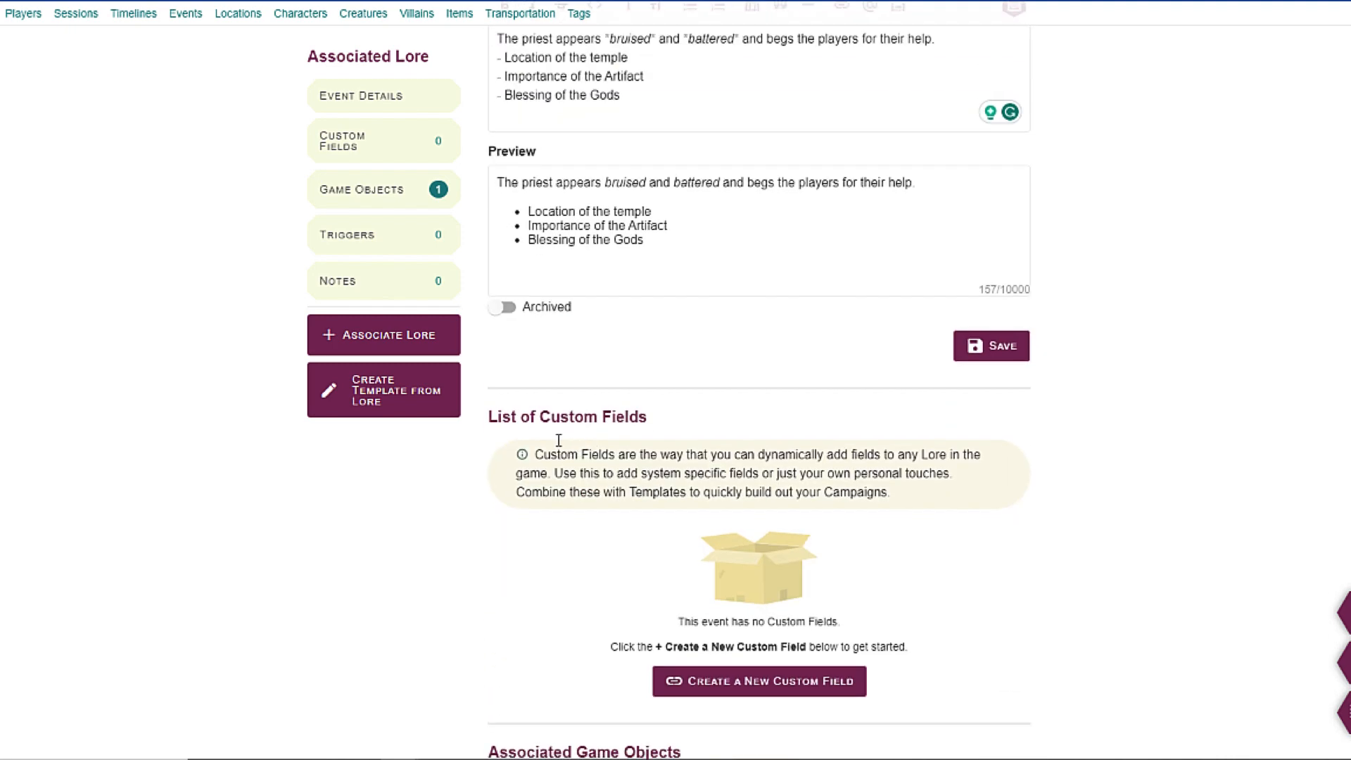
{"action": "scroll", "coordinate": [552, 445], "scroll_direction": "up", "scroll_amount": 2}
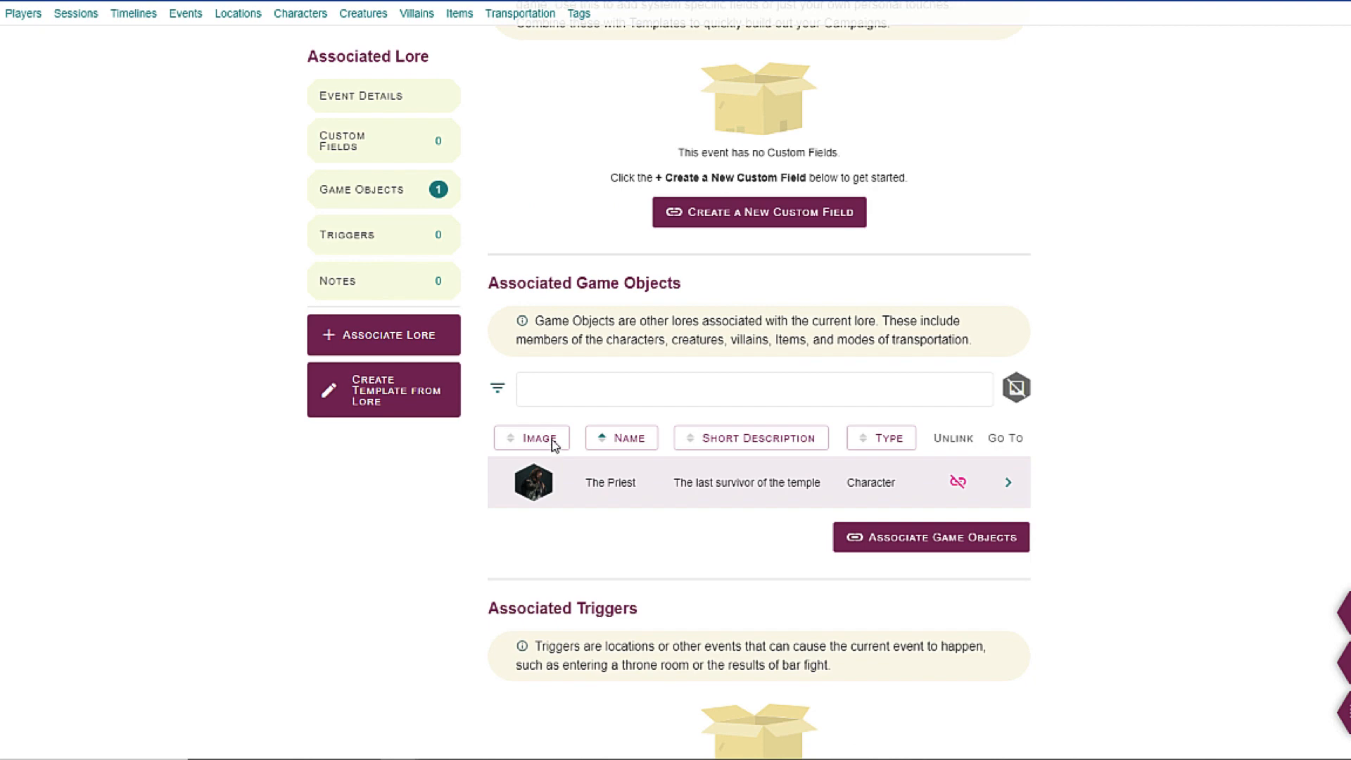
{"action": "scroll", "coordinate": [446, 437], "scroll_direction": "up", "scroll_amount": 5}
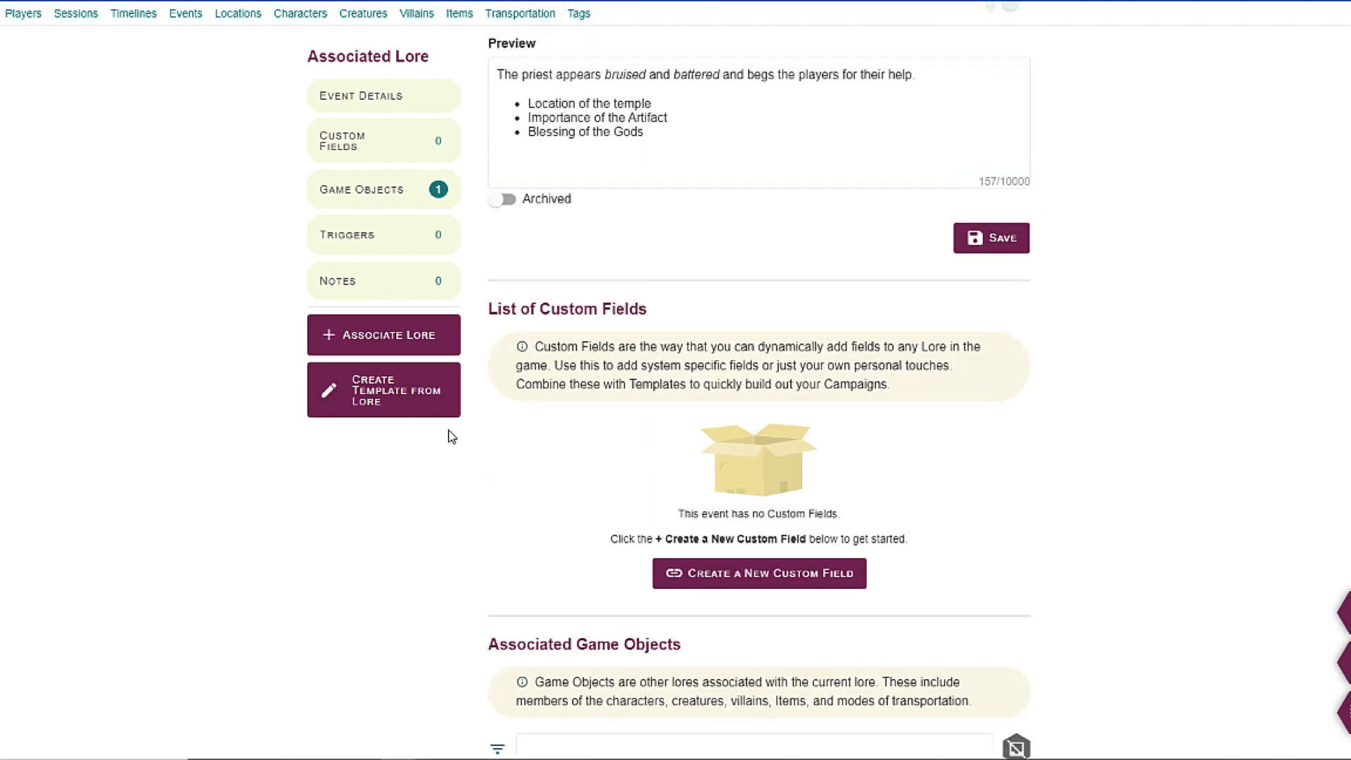
{"action": "scroll", "coordinate": [450, 437], "scroll_direction": "down", "scroll_amount": 2}
{"action": "scroll", "coordinate": [451, 437], "scroll_direction": "down", "scroll_amount": 1}
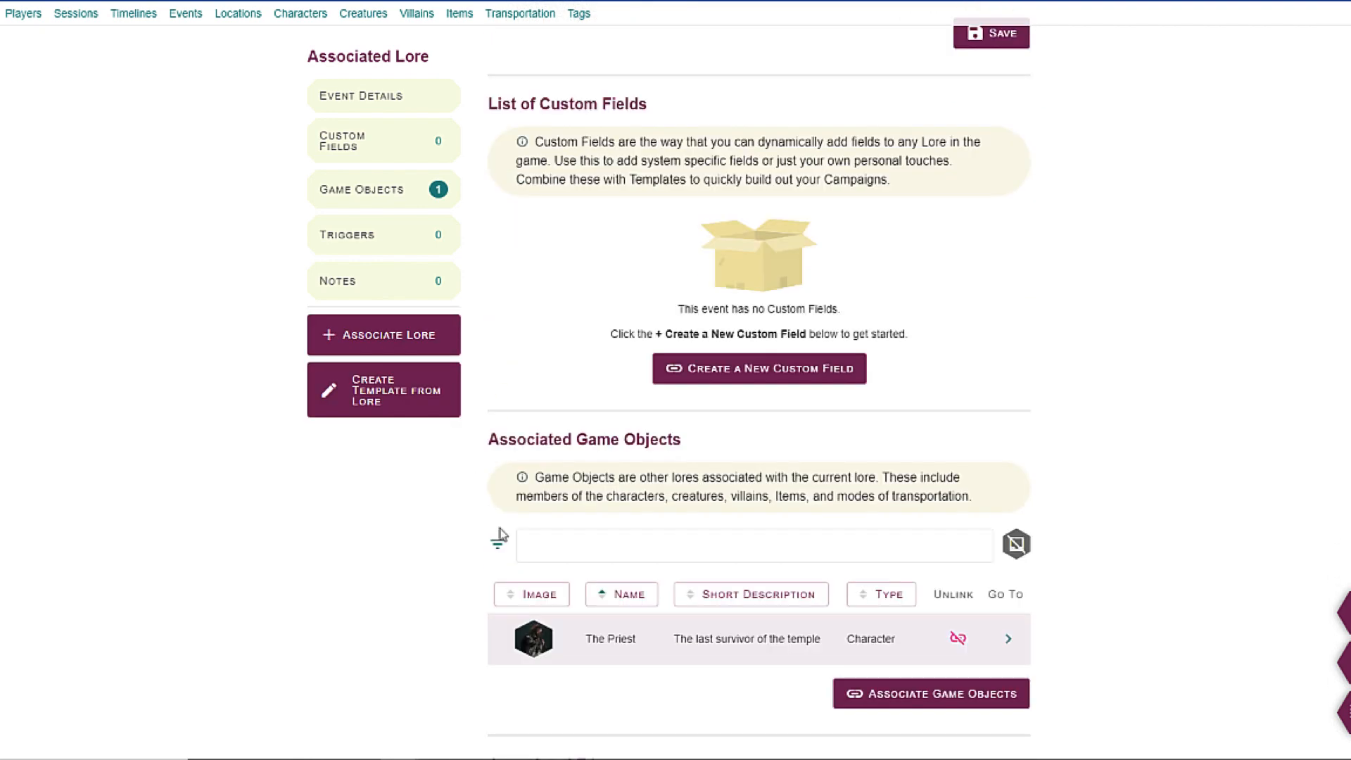
{"action": "scroll", "coordinate": [502, 534], "scroll_direction": "down", "scroll_amount": 3}
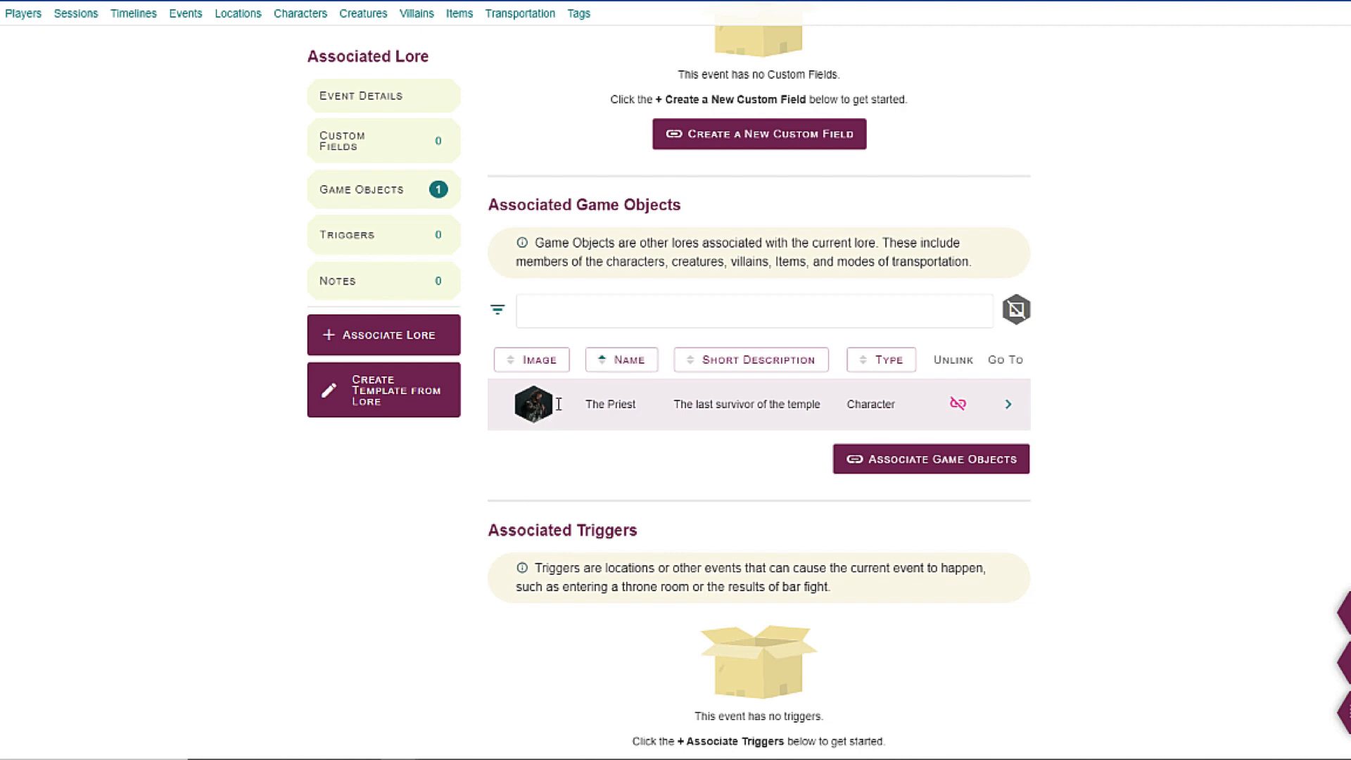
{"action": "scroll", "coordinate": [570, 383], "scroll_direction": "down", "scroll_amount": 3}
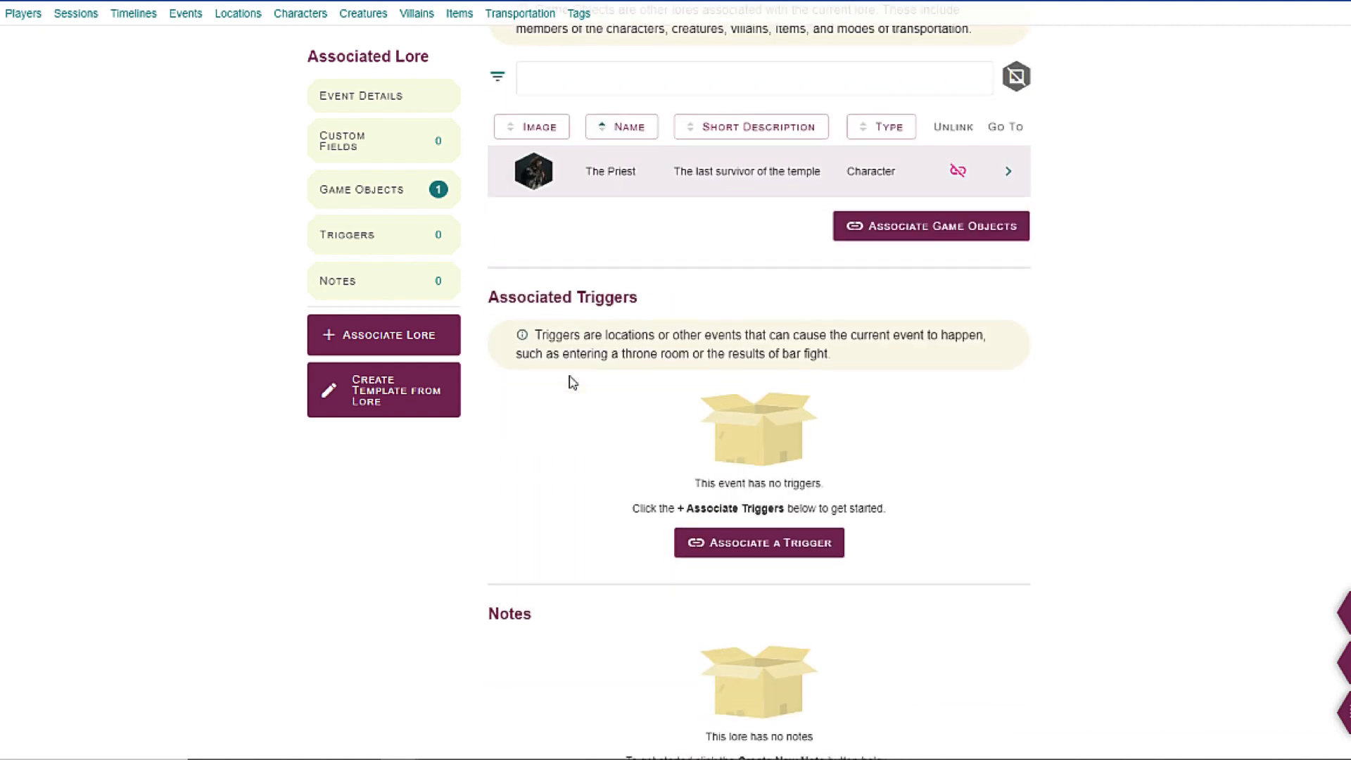
{"action": "scroll", "coordinate": [568, 383], "scroll_direction": "up", "scroll_amount": 1}
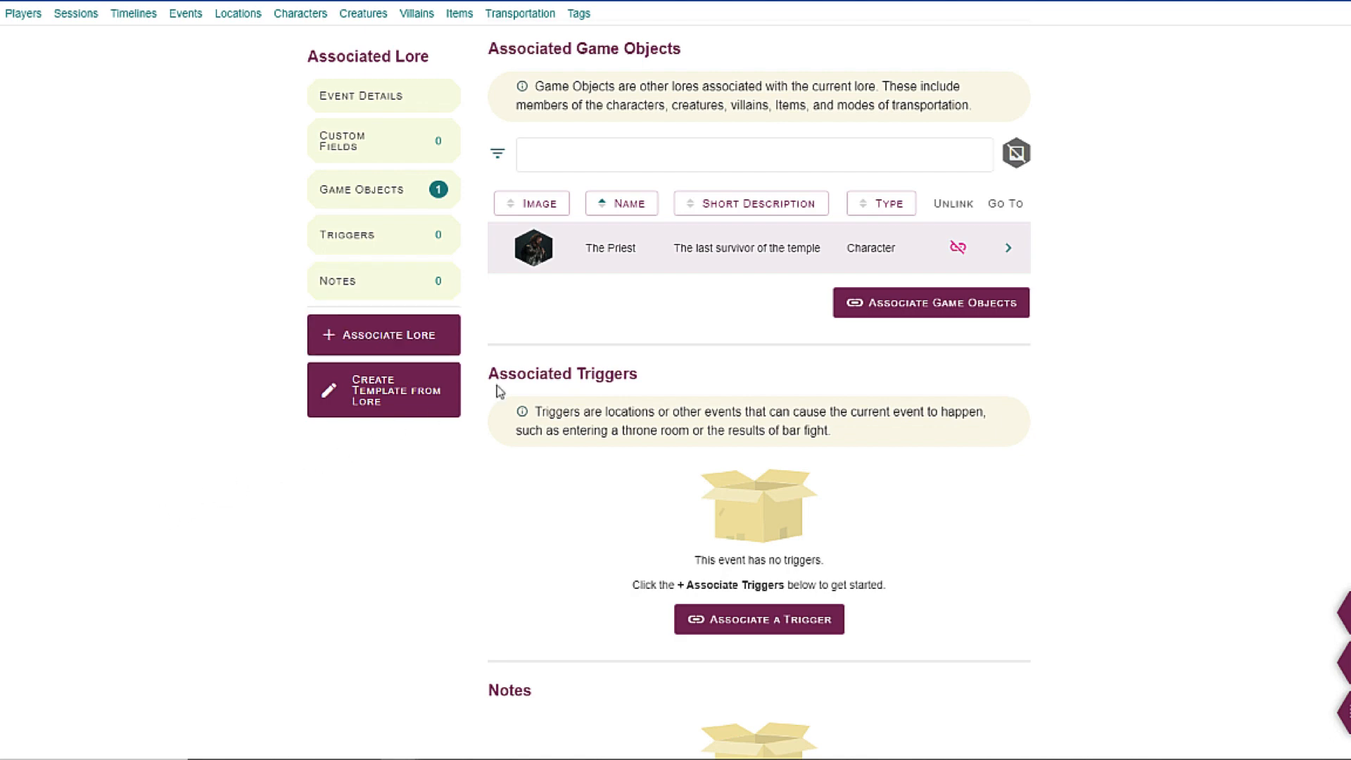
{"action": "scroll", "coordinate": [702, 318], "scroll_direction": "up", "scroll_amount": 5}
{"action": "scroll", "coordinate": [703, 305], "scroll_direction": "down", "scroll_amount": 3}
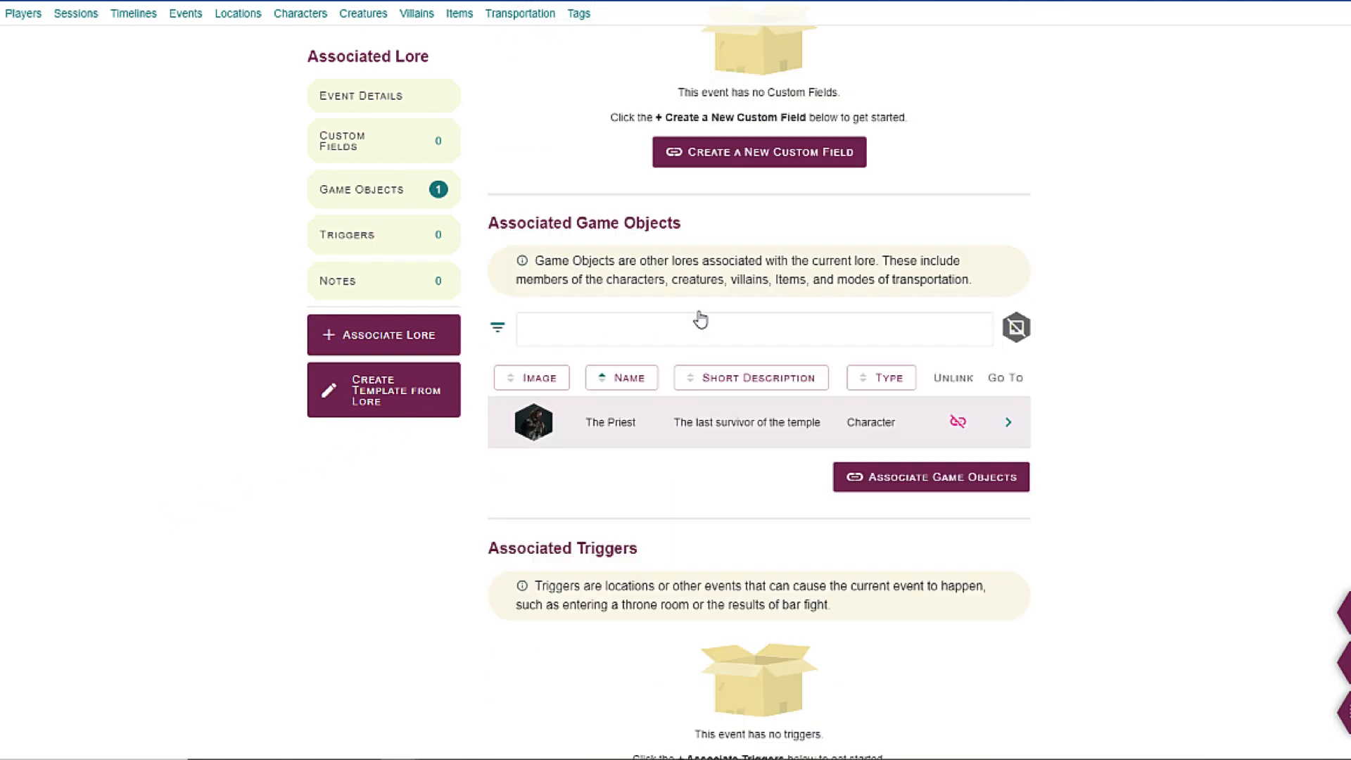
- Open "The Priest" from the event's associated game objects and save a new note on it reading "Has a long scar running down his left cheek"
{"action": "left_click", "coordinate": [1009, 404]}
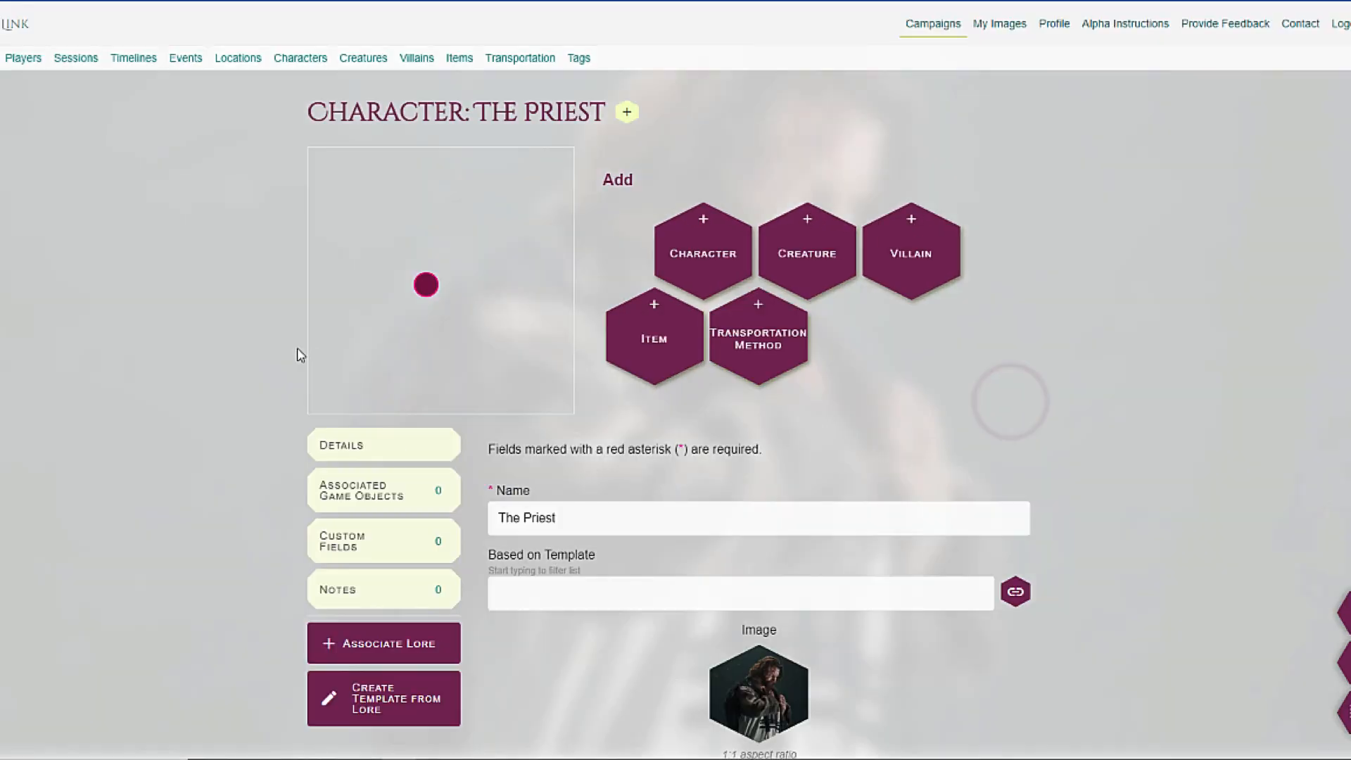
{"action": "scroll", "coordinate": [299, 354], "scroll_direction": "down", "scroll_amount": 2}
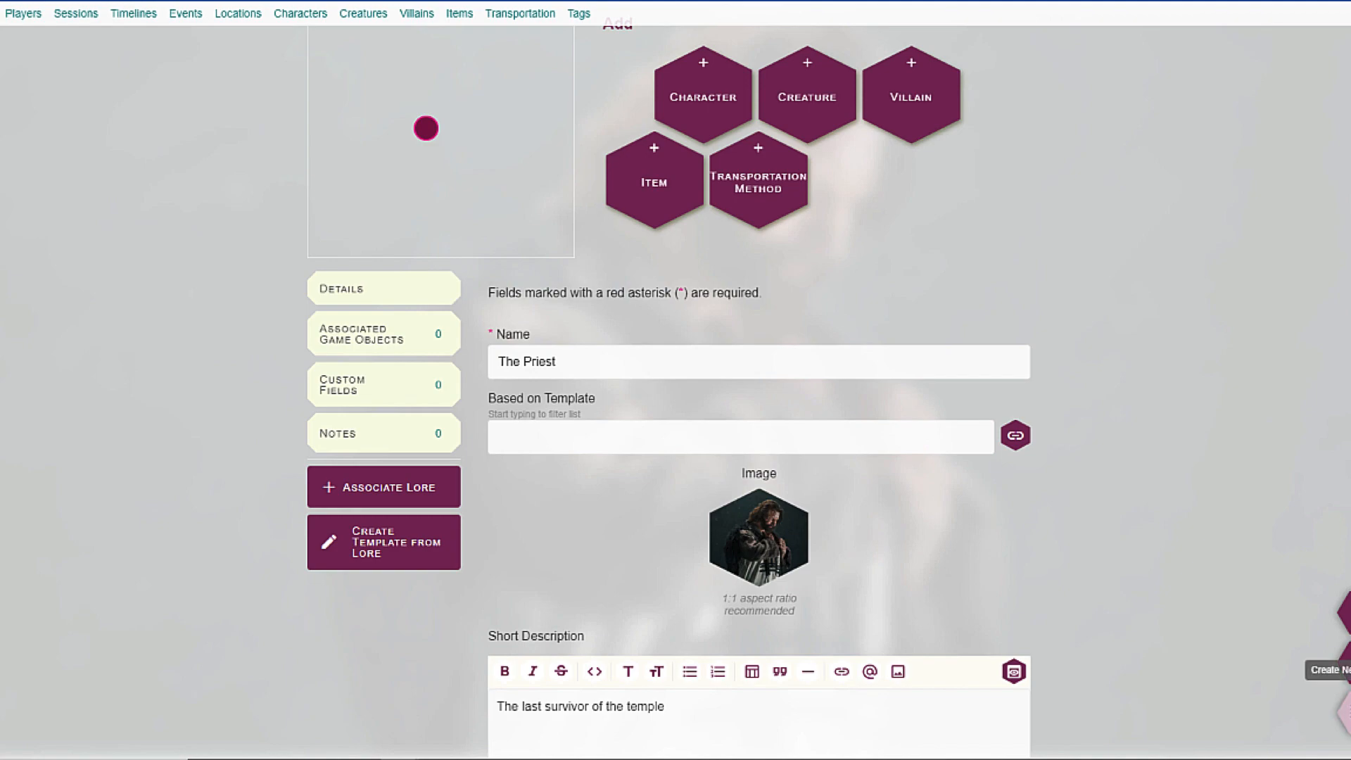
{"action": "left_click", "coordinate": [1349, 717]}
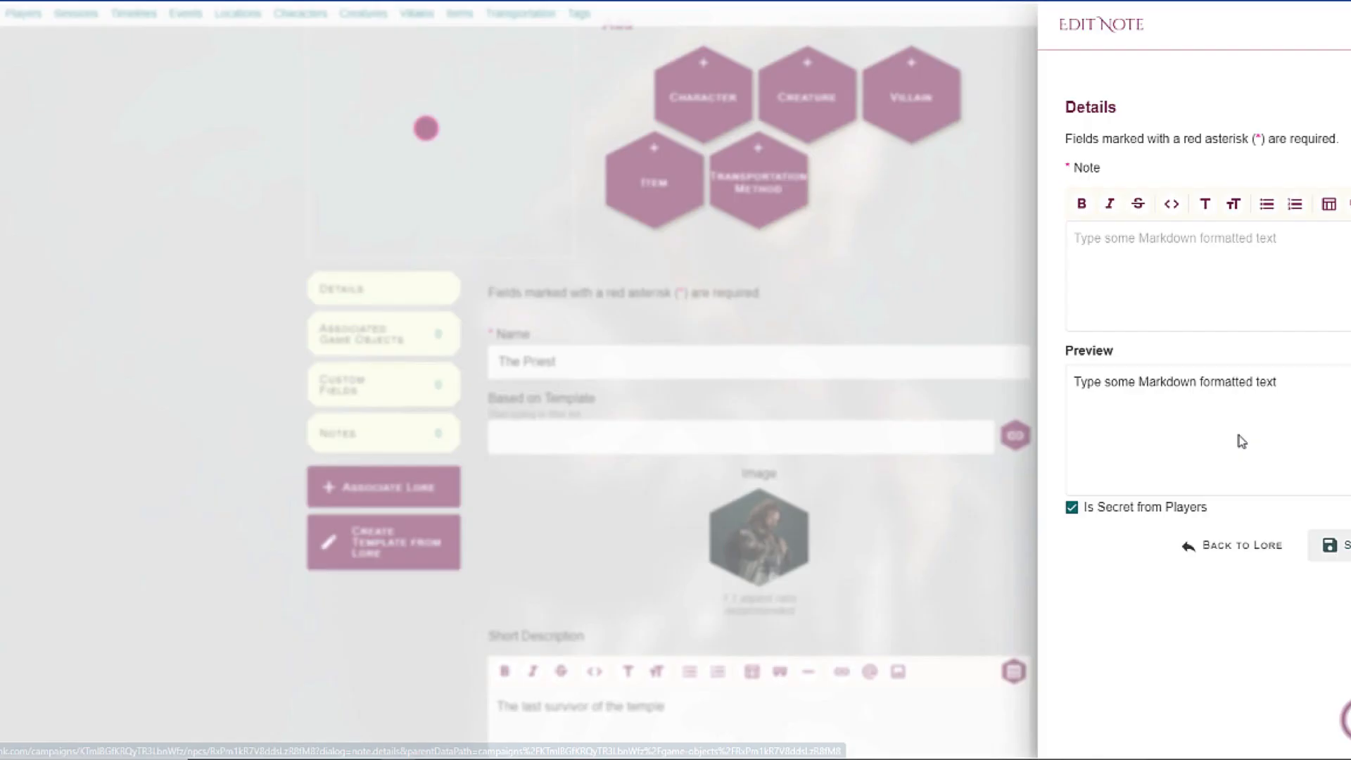
{"action": "left_click", "coordinate": [1161, 258]}
{"action": "type", "text": "H"}
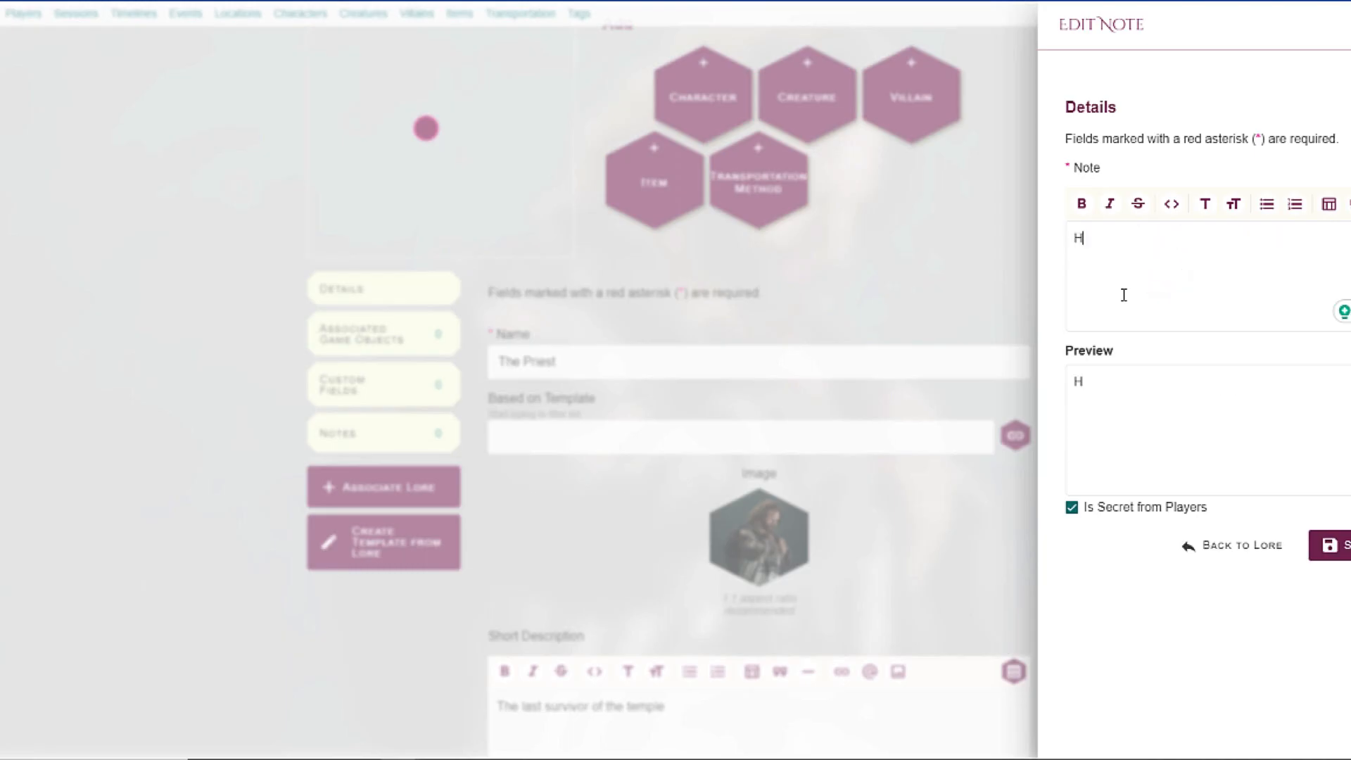
{"action": "type", "text": "as a long scar r"}
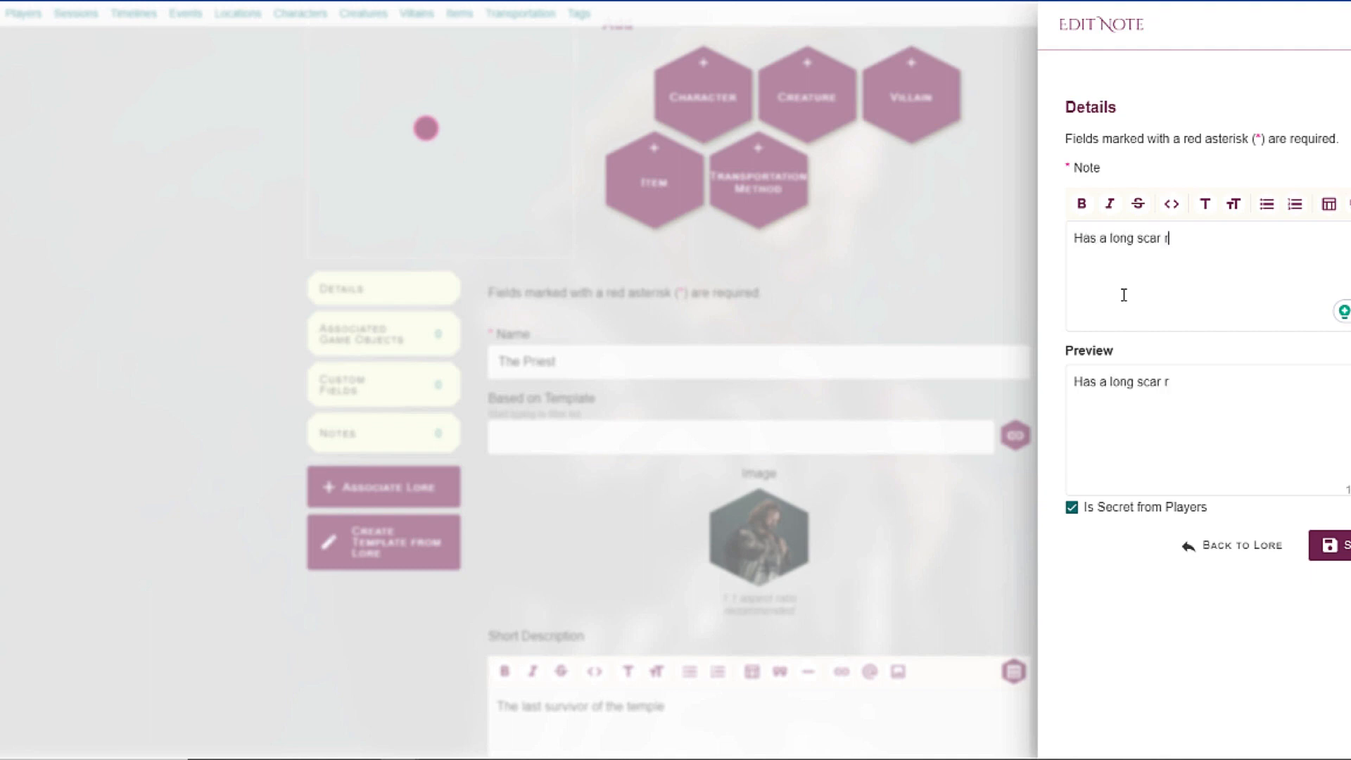
{"action": "type", "text": "unning down hi"}
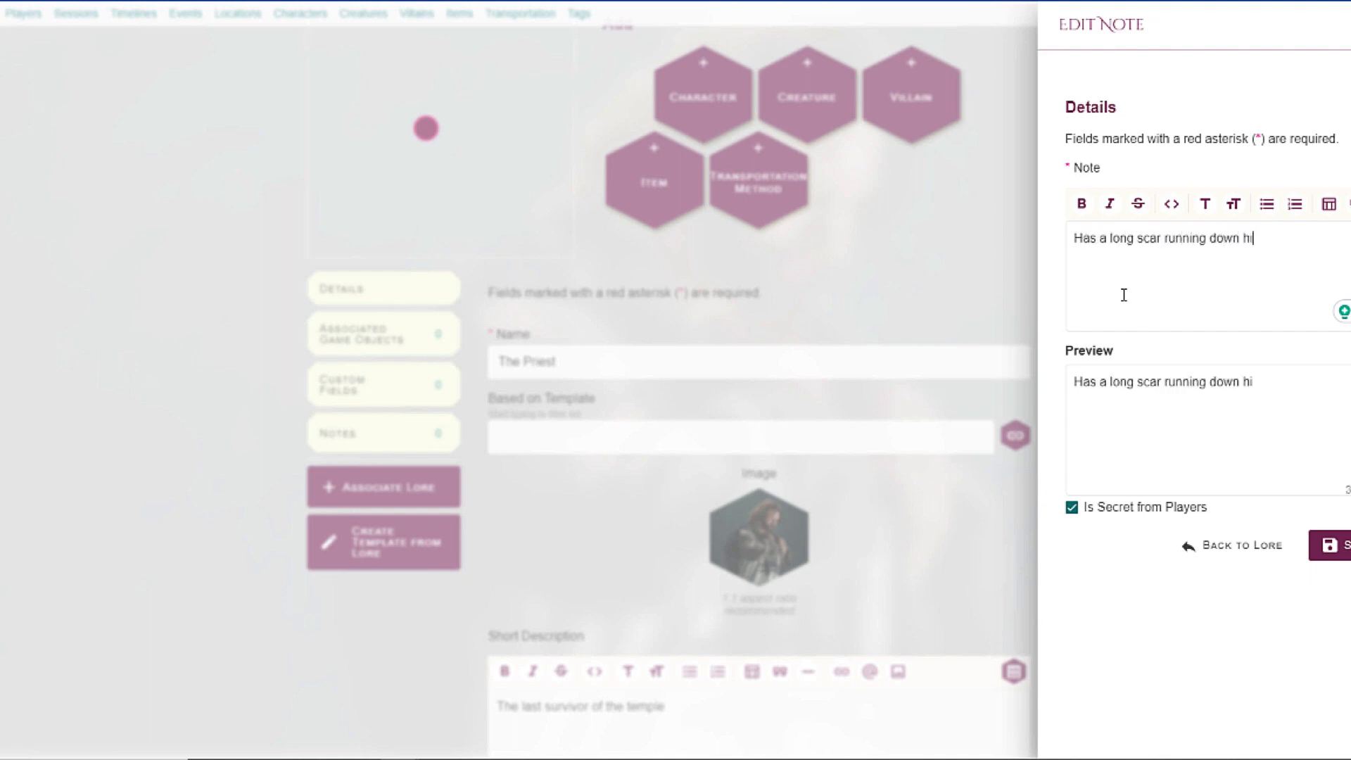
{"action": "type", "text": "s left cheek"}
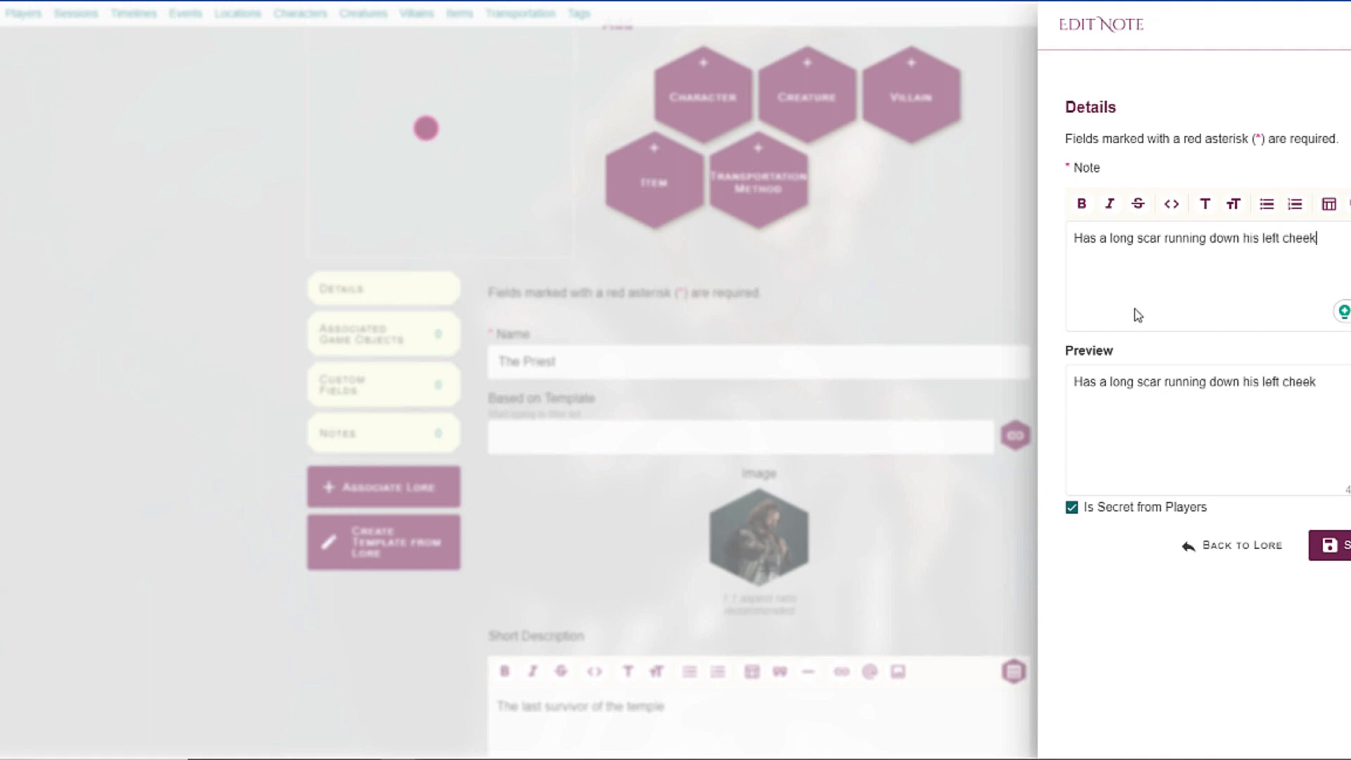
{"action": "left_click", "coordinate": [1329, 546]}
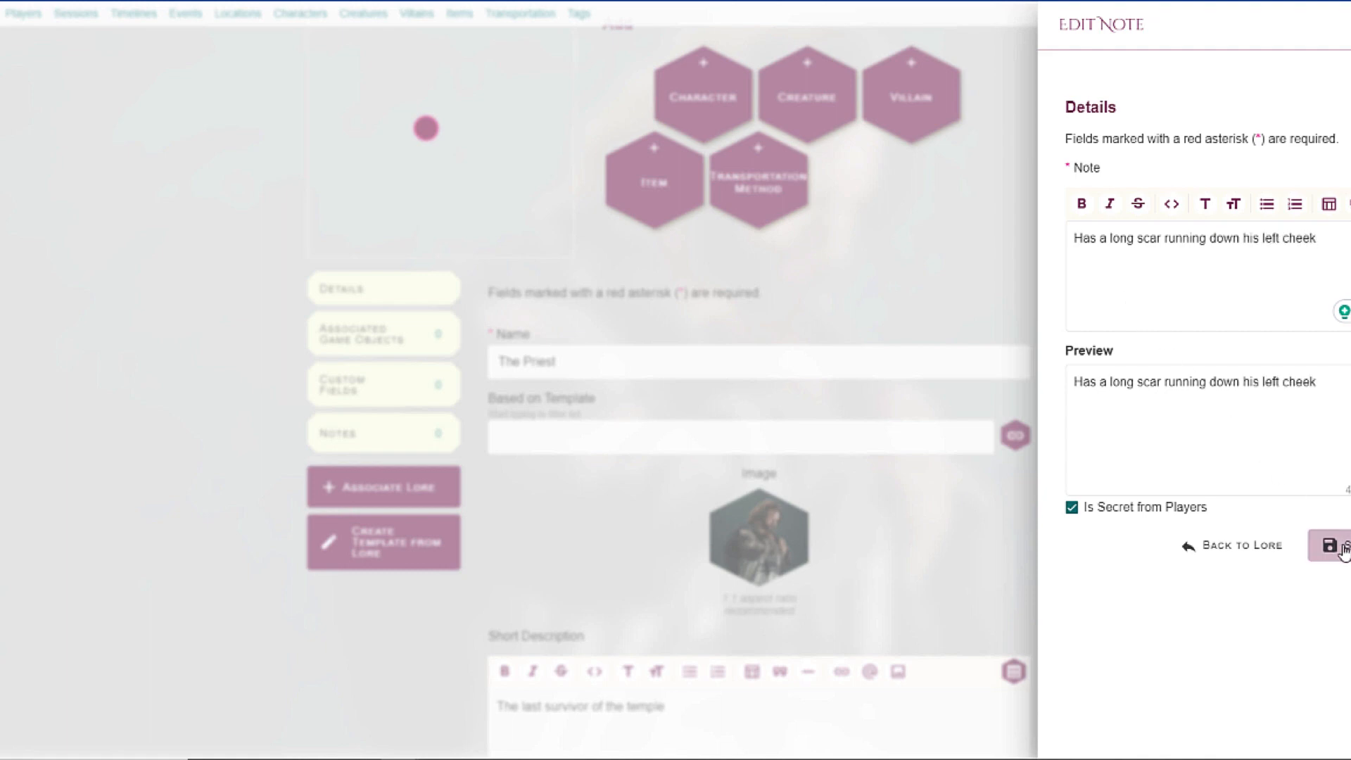
- Expand the saved note in the character's Notes section to check its text and secrecy marking, and collapse it again
{"action": "scroll", "coordinate": [609, 358], "scroll_direction": "down", "scroll_amount": 15}
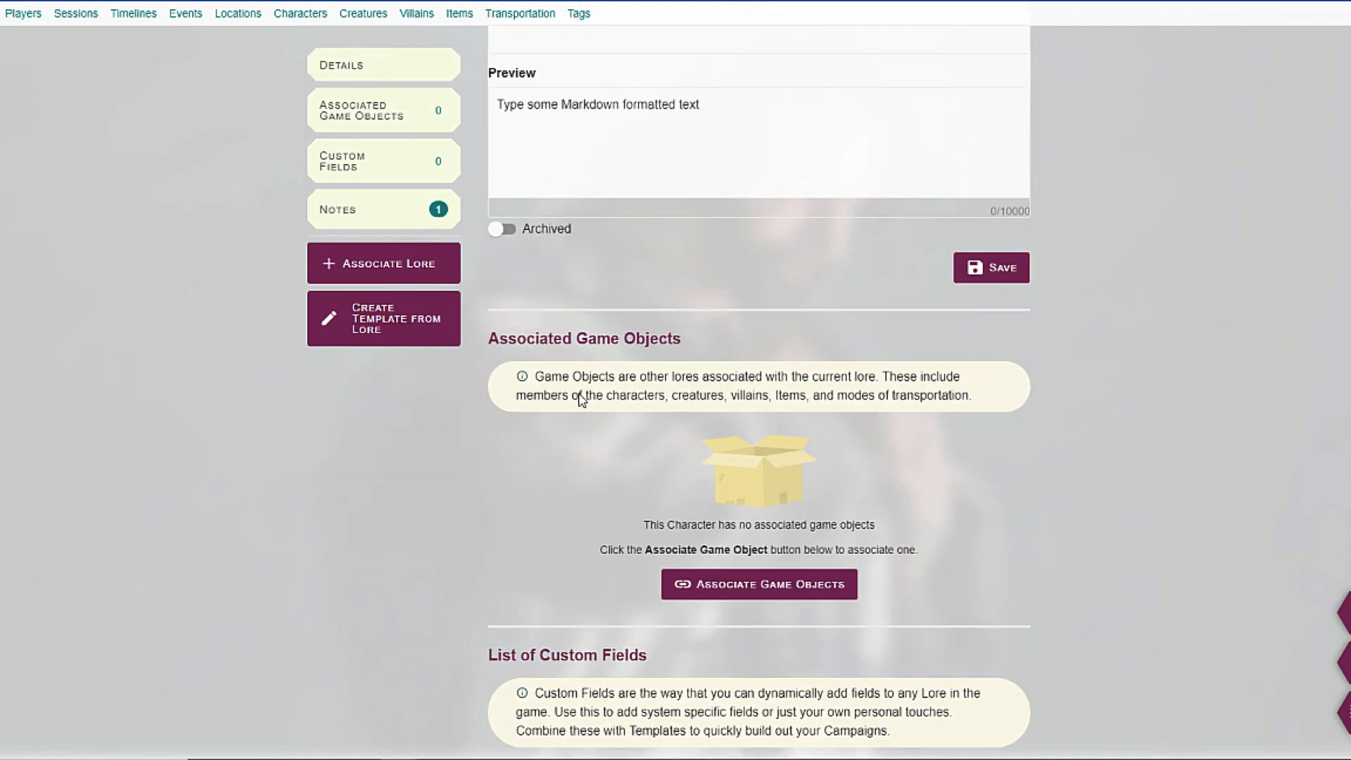
{"action": "scroll", "coordinate": [580, 399], "scroll_direction": "down", "scroll_amount": 9}
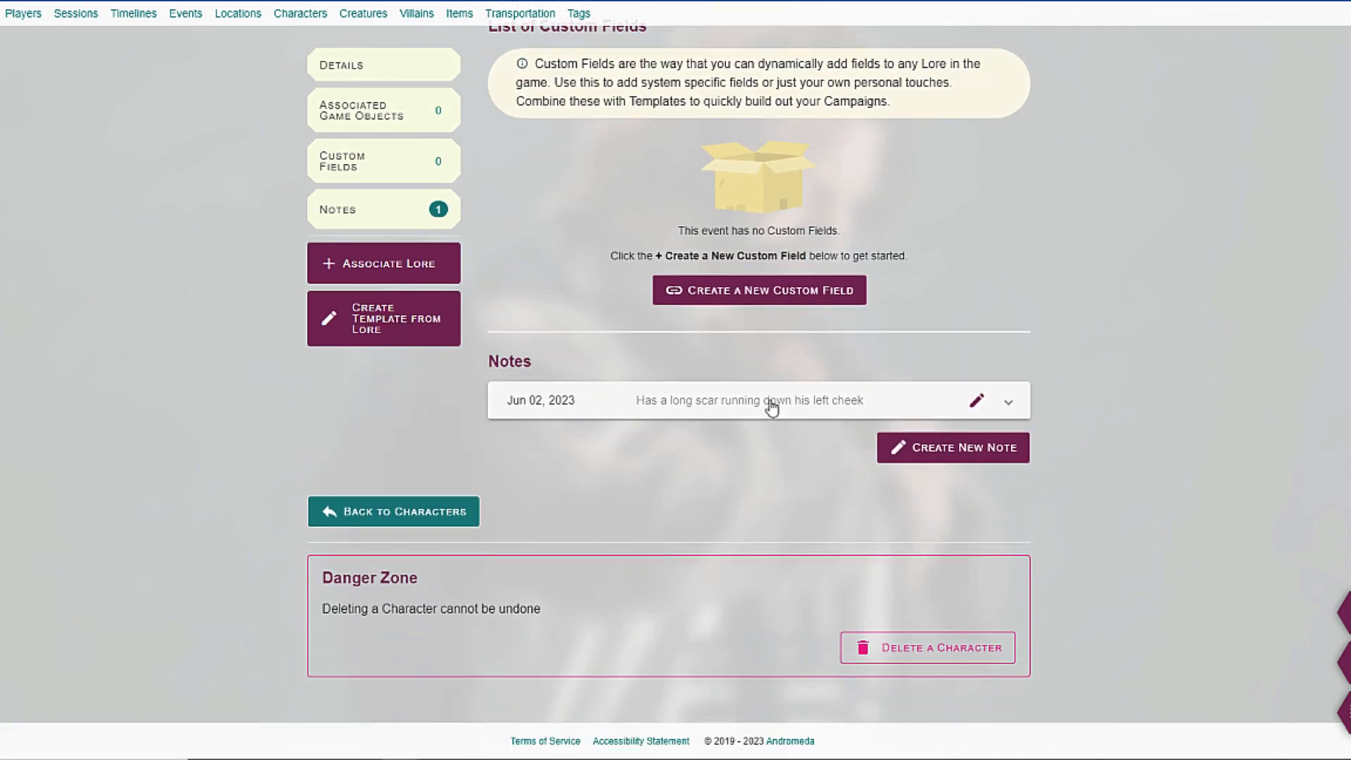
{"action": "left_click", "coordinate": [1011, 405]}
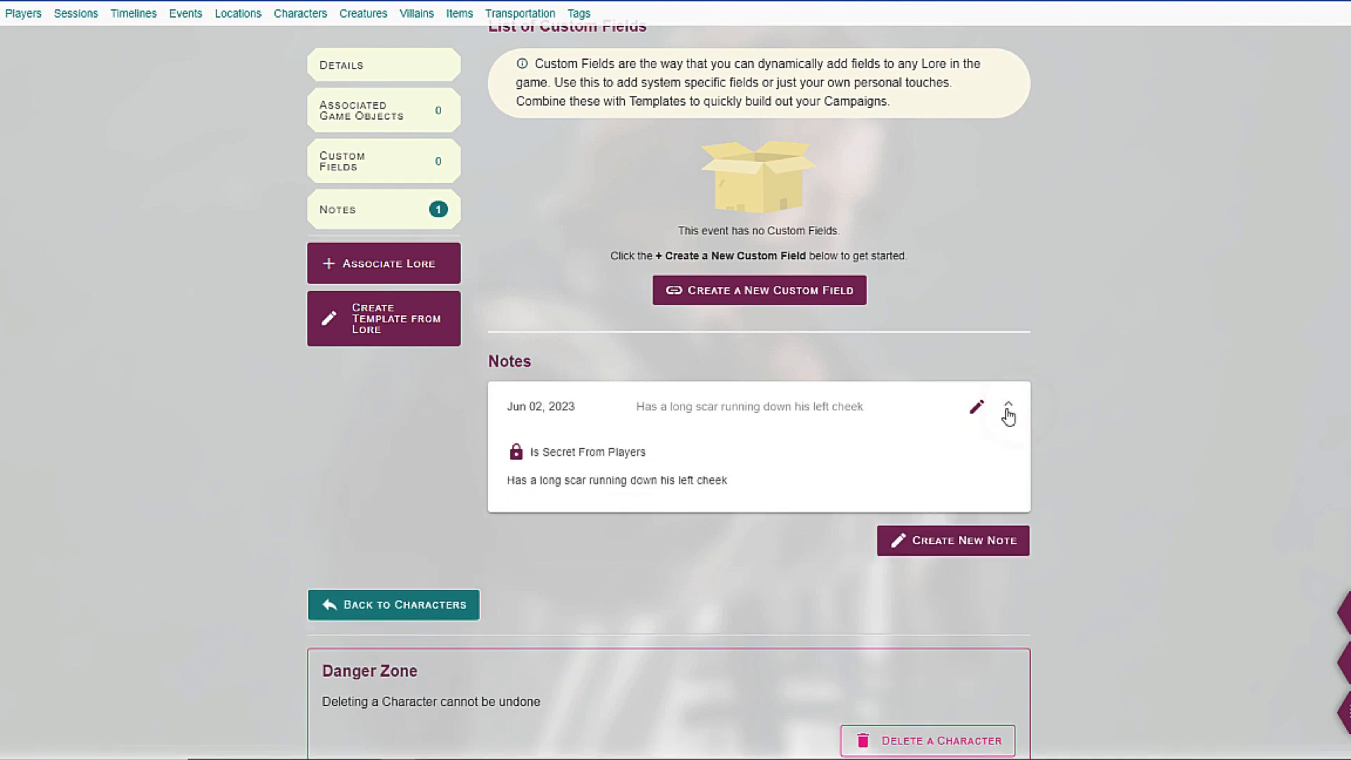
{"action": "left_click_drag", "start_coordinate": [508, 451], "coordinate": [615, 450]}
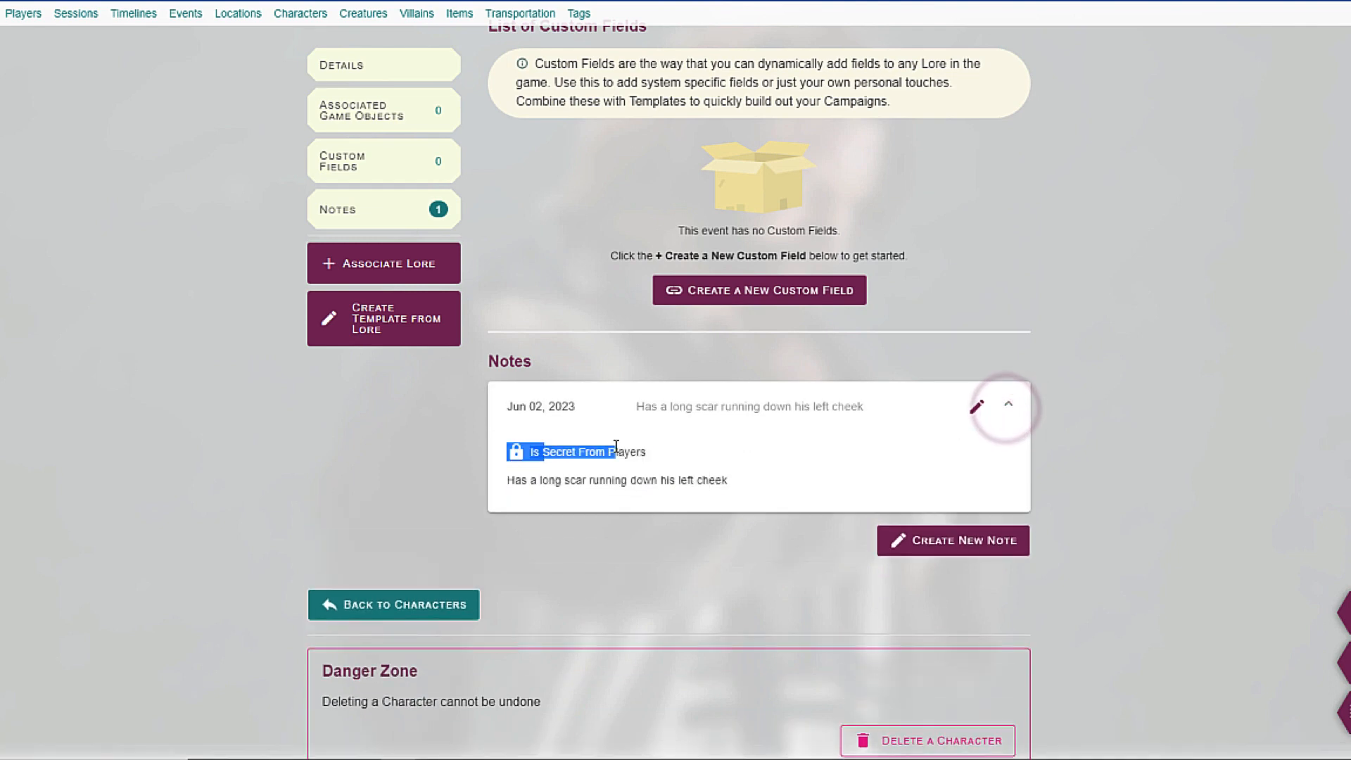
{"action": "left_click", "coordinate": [656, 470]}
{"action": "left_click", "coordinate": [1008, 406]}
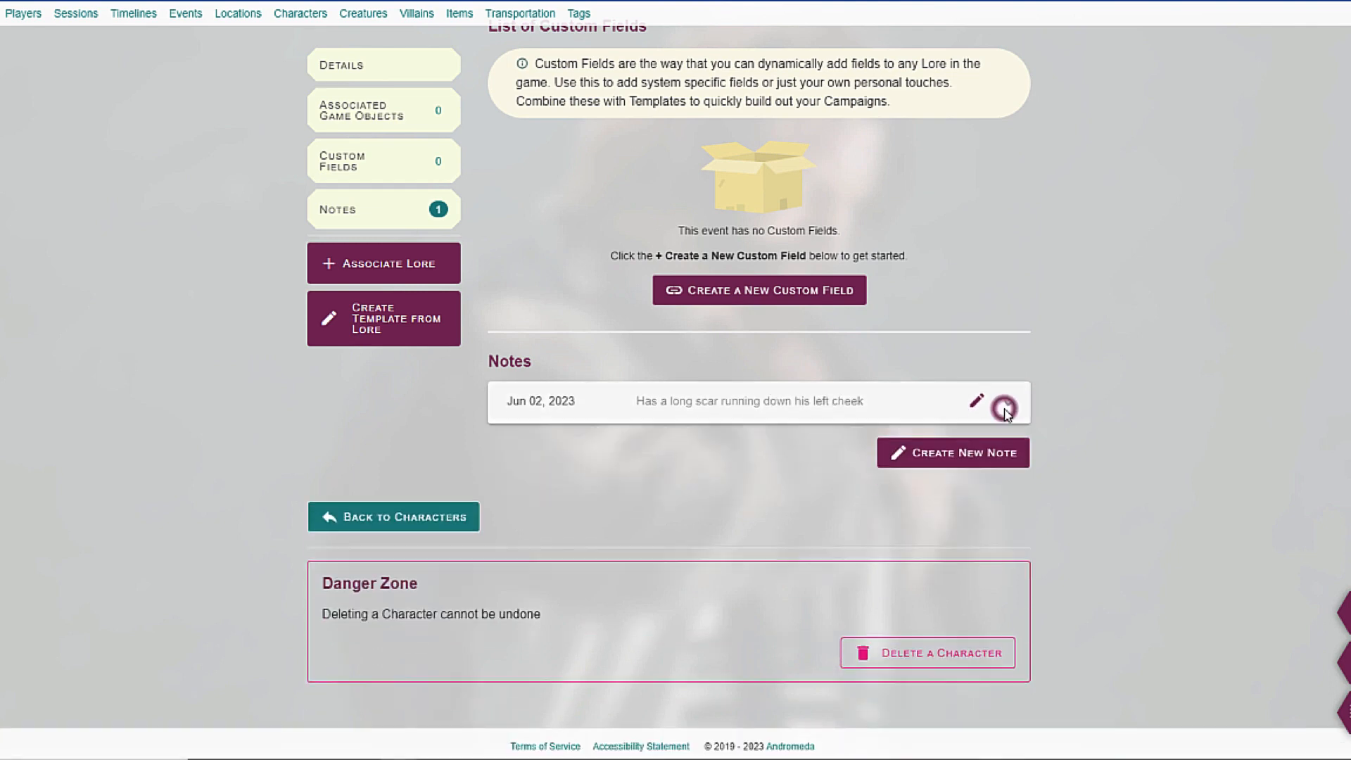
{"action": "scroll", "coordinate": [157, 220], "scroll_direction": "up", "scroll_amount": 15}
{"action": "right_click", "coordinate": [16, 187]}
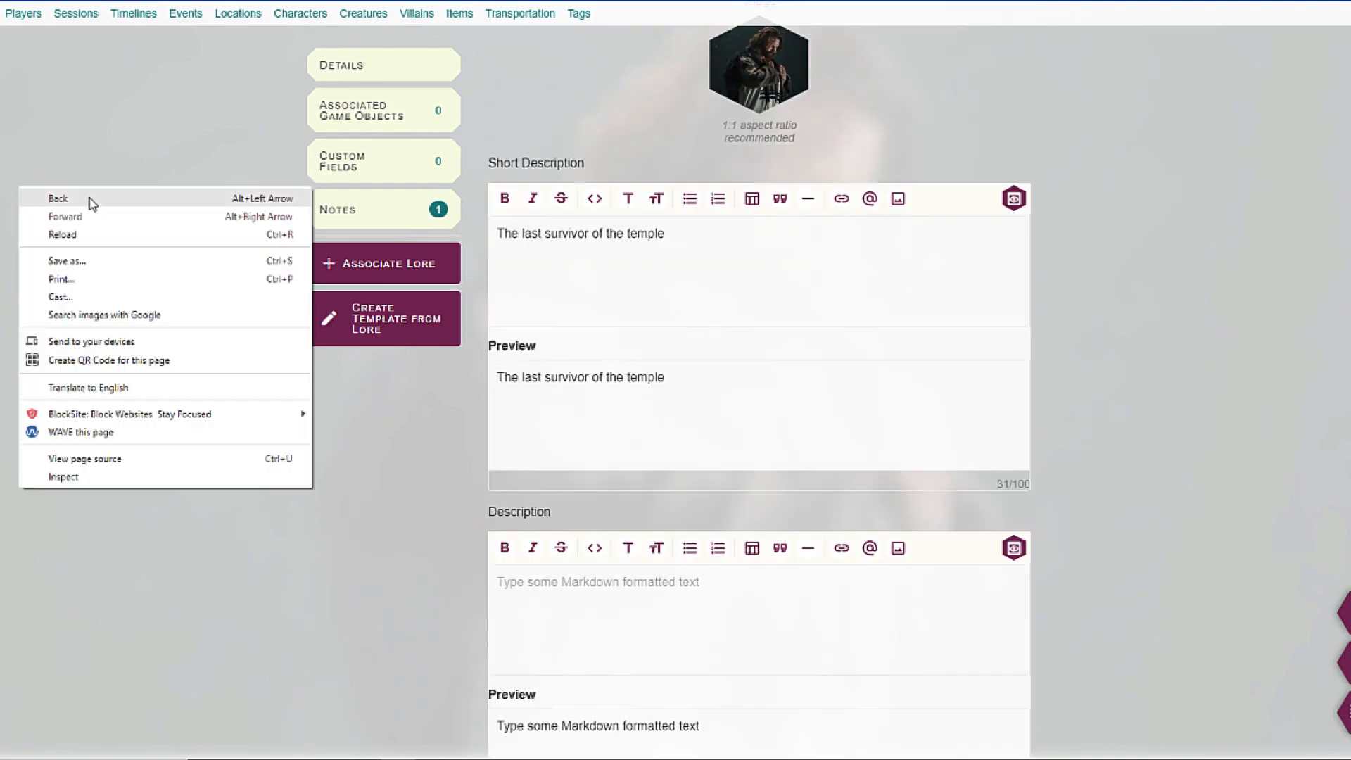
{"action": "left_click", "coordinate": [89, 199]}
{"action": "right_click", "coordinate": [235, 148]}
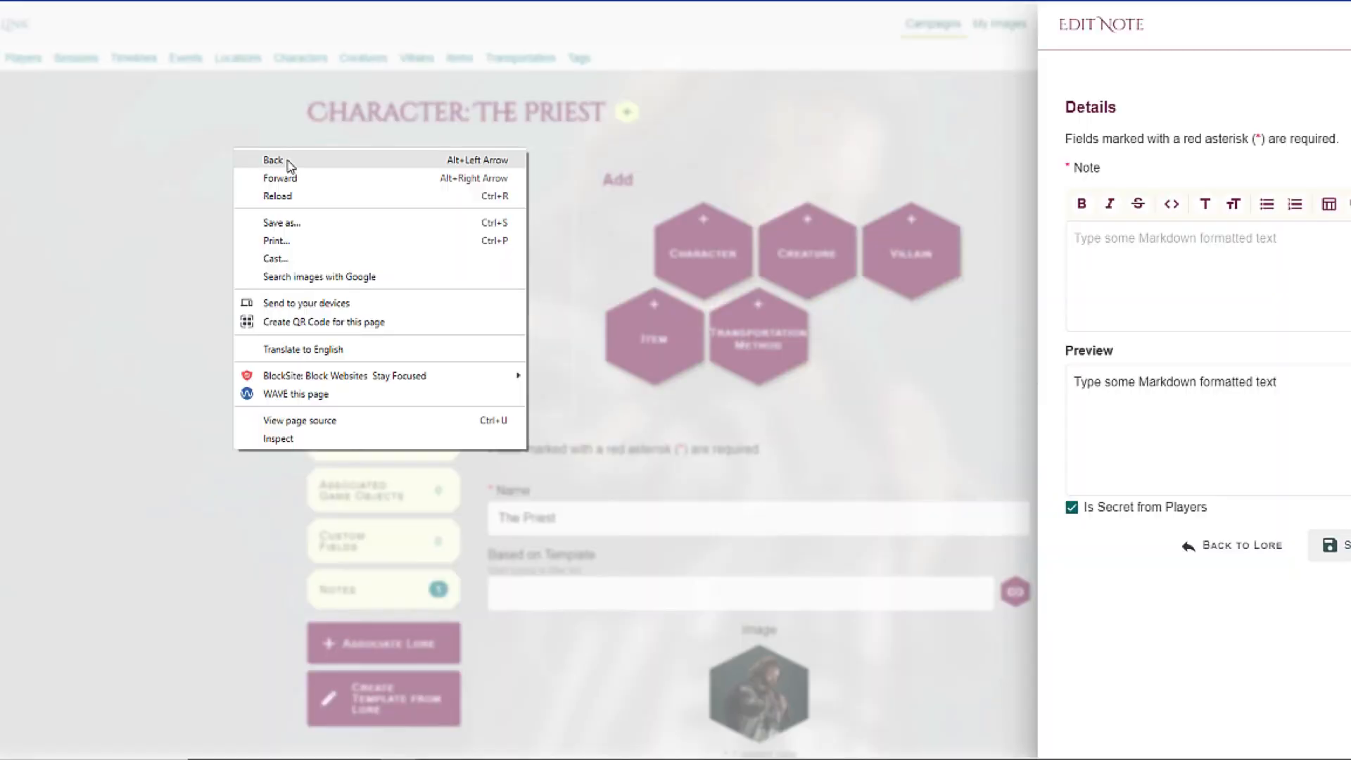
{"action": "left_click", "coordinate": [286, 159]}
{"action": "scroll", "coordinate": [296, 376], "scroll_direction": "up", "scroll_amount": 7}
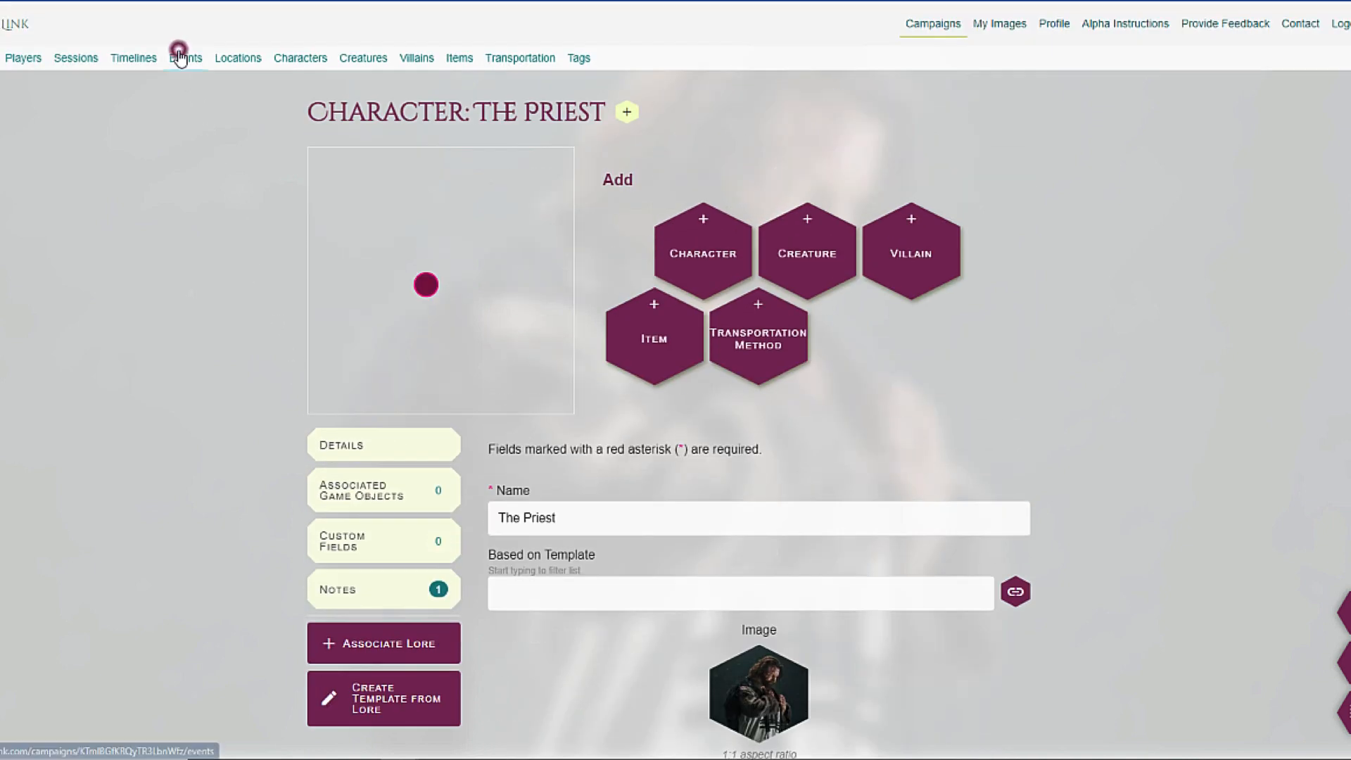
- Open the "Meeting with the Priest" event from the campaign's event list and look over its descriptions, custom fields and game objects
{"action": "left_click", "coordinate": [179, 56]}
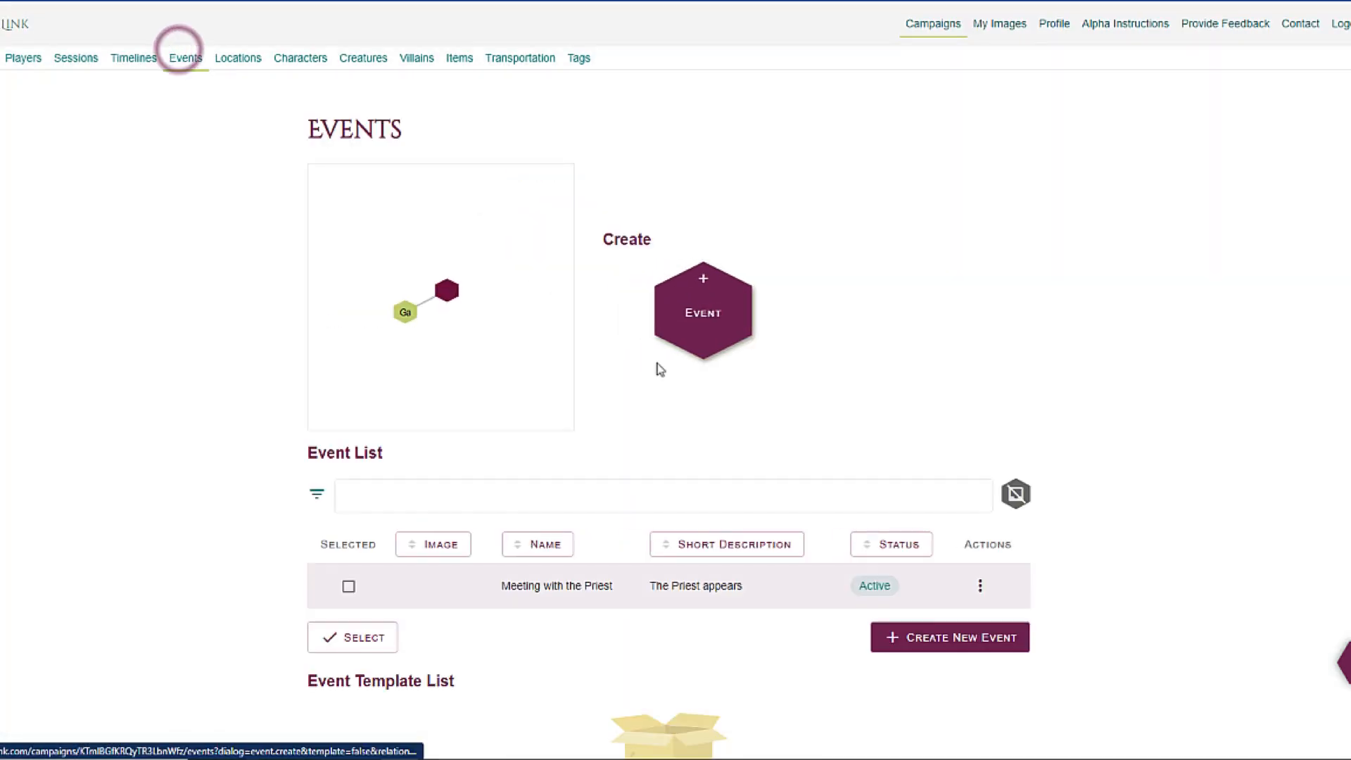
{"action": "left_click", "coordinate": [978, 585]}
{"action": "left_click", "coordinate": [1012, 622]}
{"action": "scroll", "coordinate": [1013, 621], "scroll_direction": "down", "scroll_amount": 7}
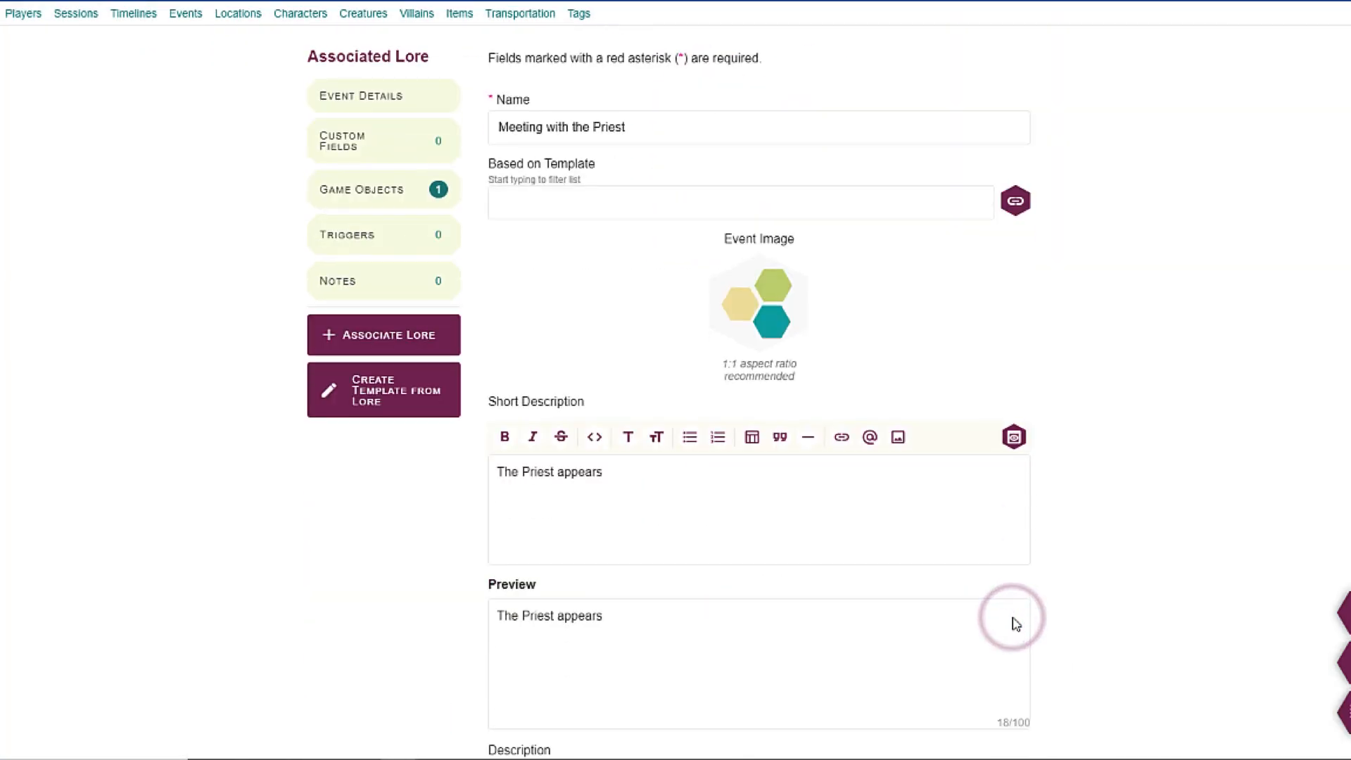
{"action": "scroll", "coordinate": [1015, 624], "scroll_direction": "down", "scroll_amount": 2}
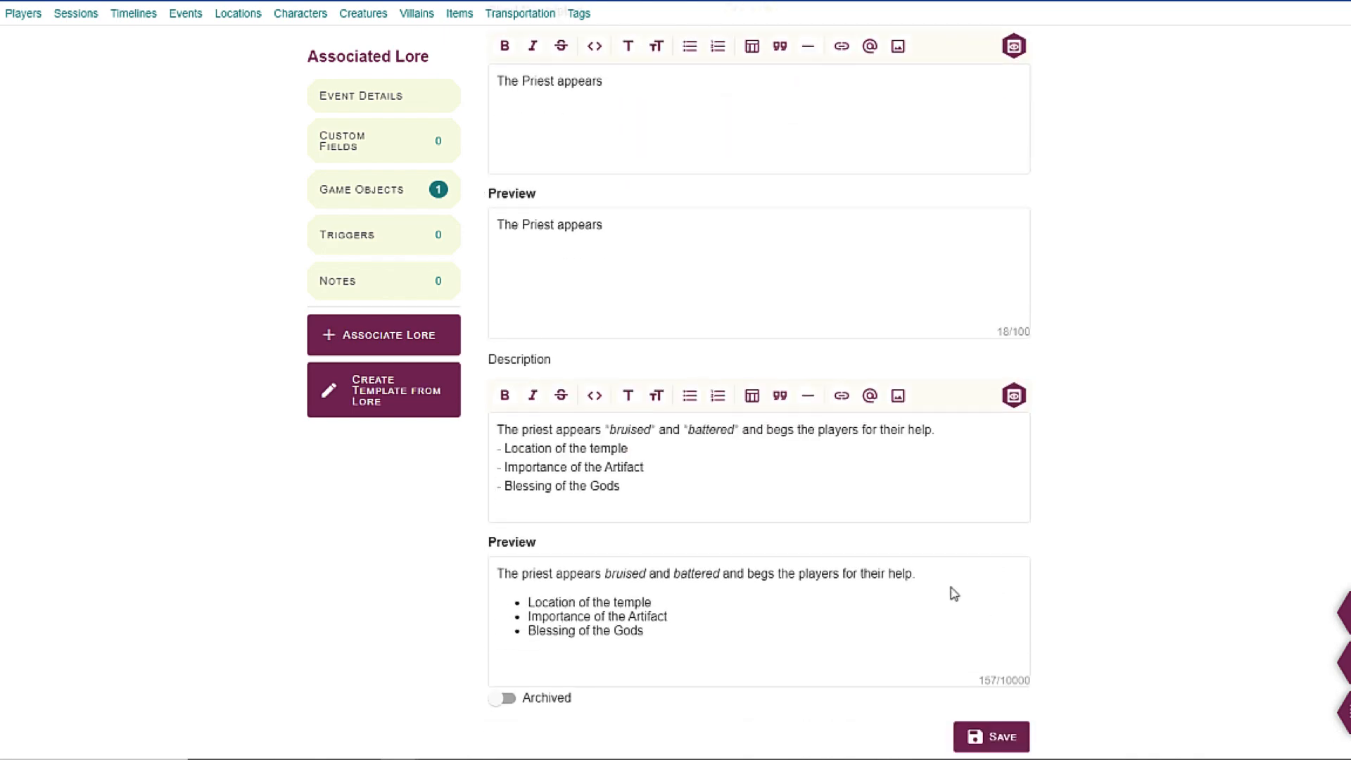
{"action": "scroll", "coordinate": [524, 383], "scroll_direction": "down", "scroll_amount": 10}
{"action": "scroll", "coordinate": [446, 340], "scroll_direction": "up", "scroll_amount": 2}
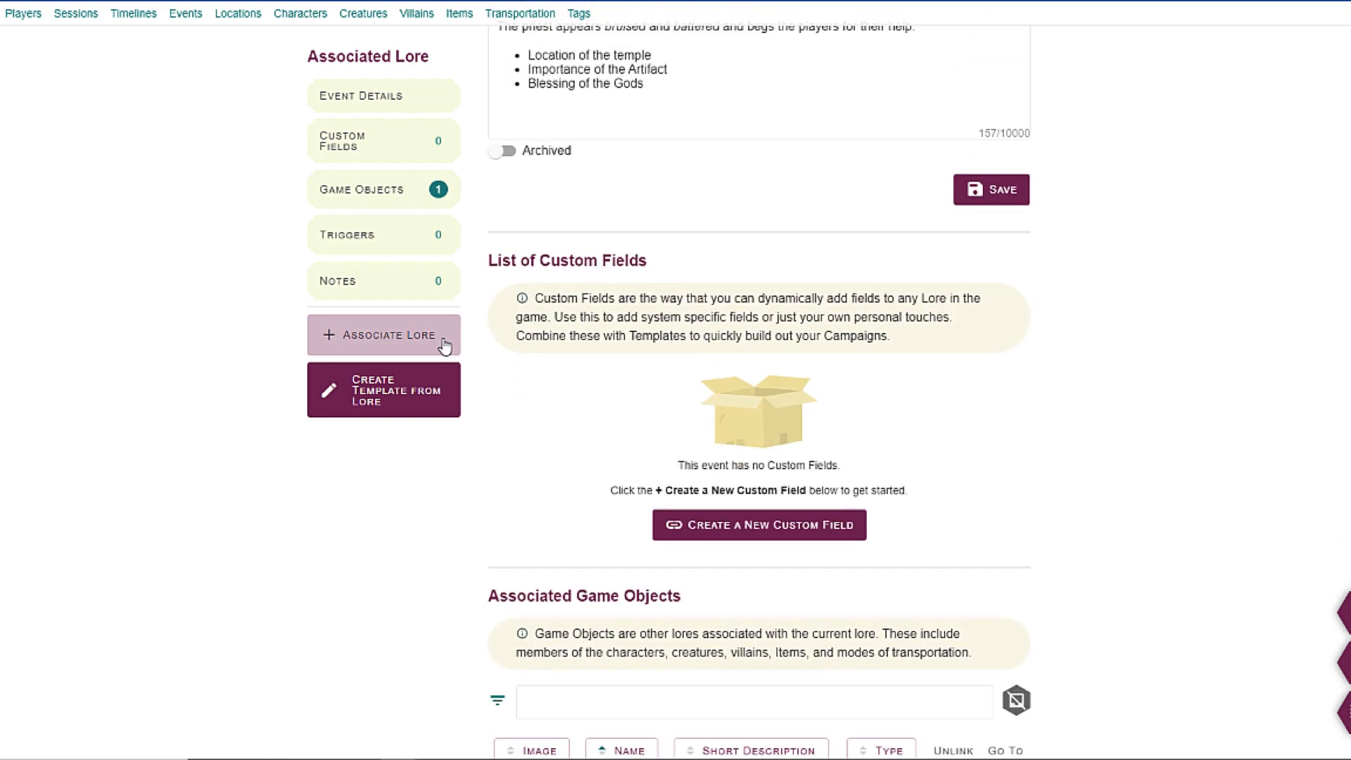
{"action": "left_click", "coordinate": [411, 242]}
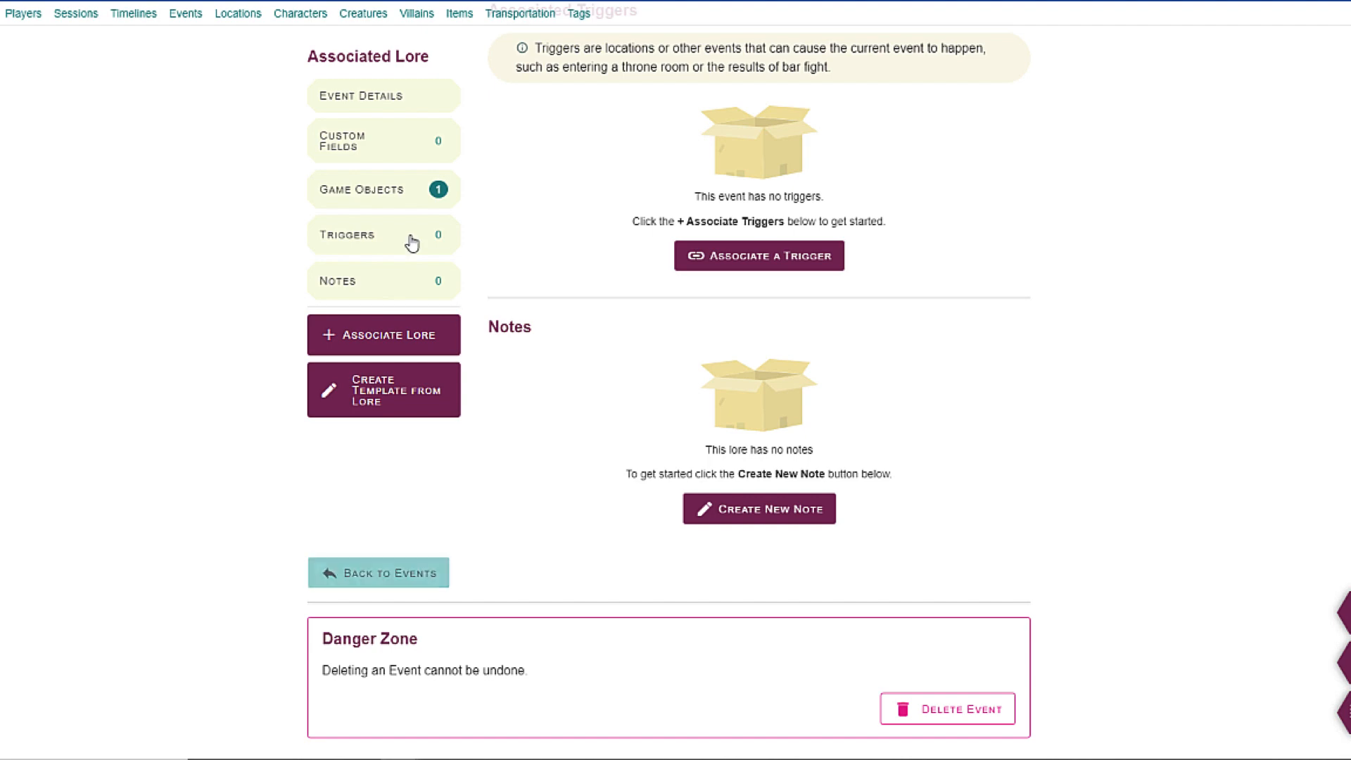
{"action": "left_click", "coordinate": [719, 254]}
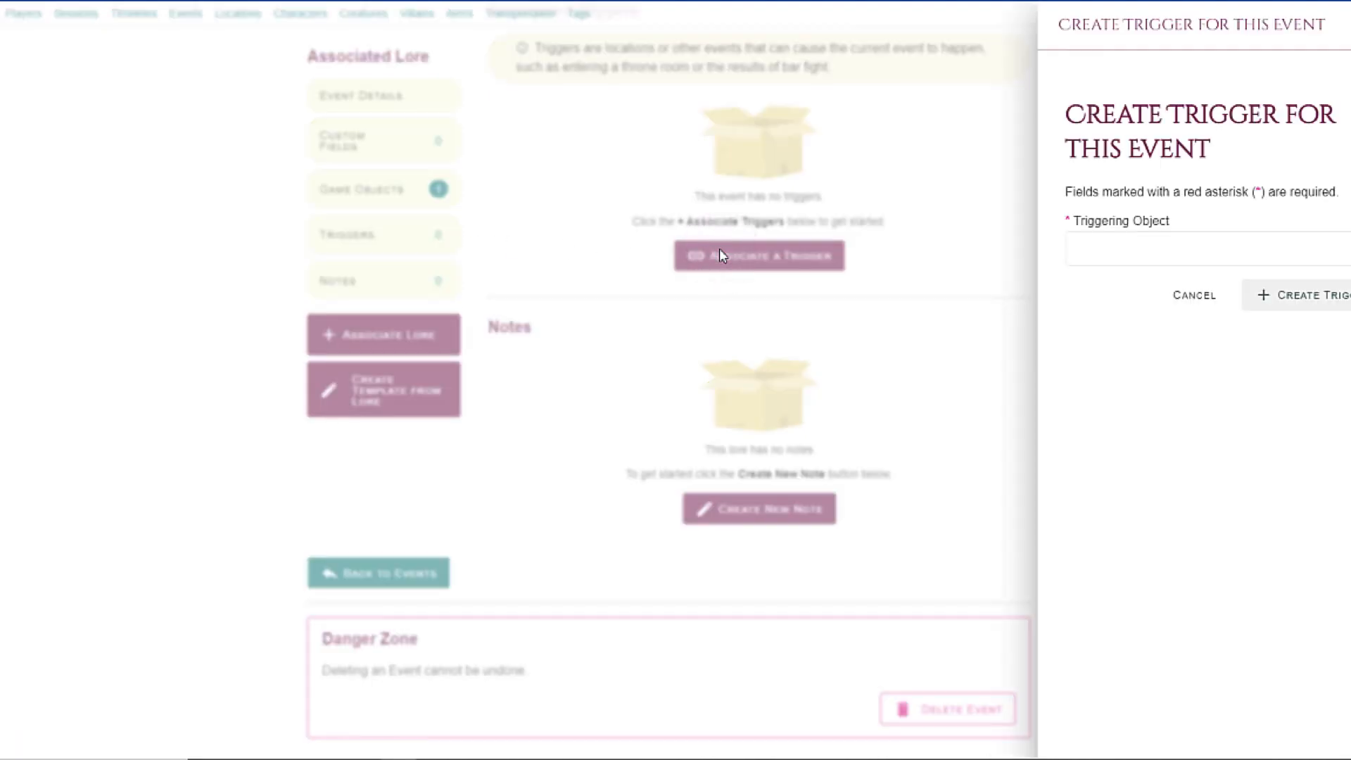
{"action": "left_click", "coordinate": [900, 265]}
{"action": "left_click", "coordinate": [1194, 267]}
{"action": "left_click", "coordinate": [1213, 300]}
- Start creating a new campaign event and name it "Ambush at the Inn"
{"action": "left_click", "coordinate": [1344, 640]}
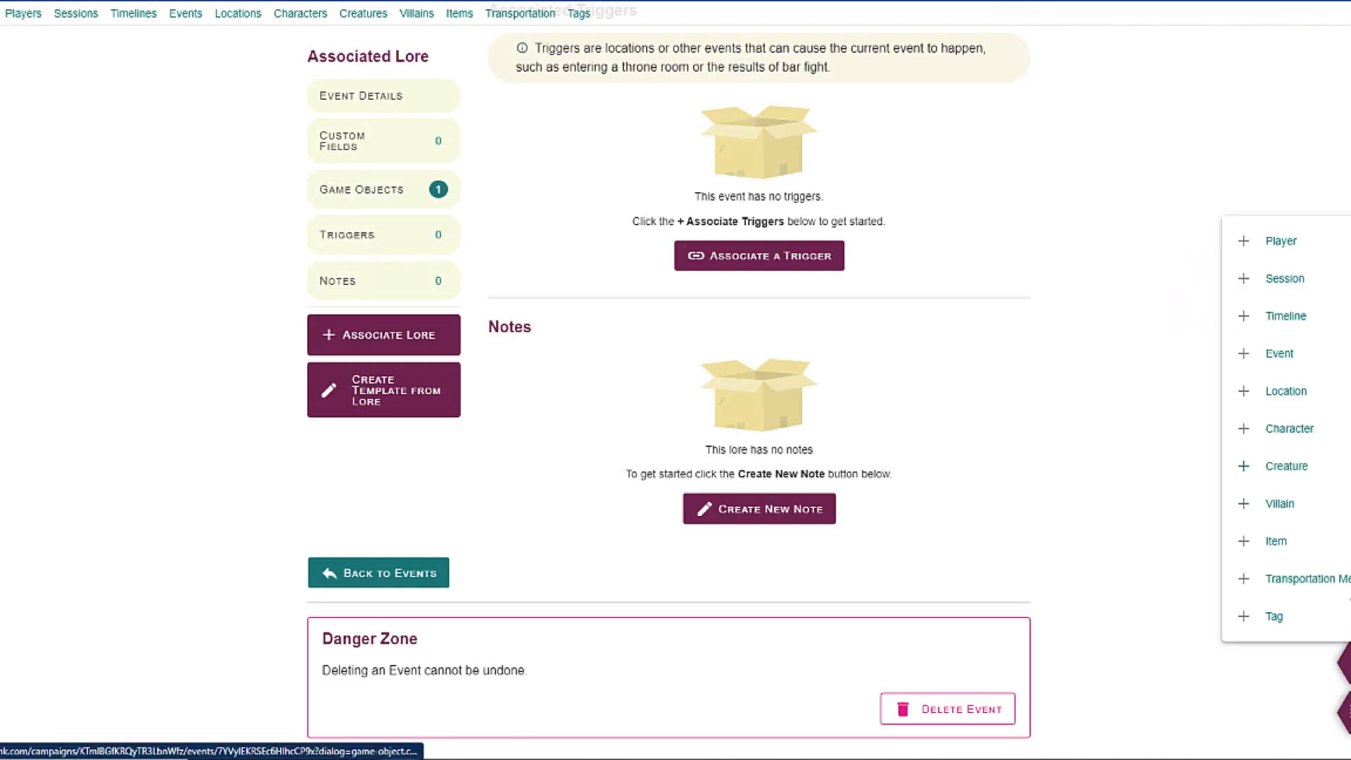
{"action": "left_click", "coordinate": [1287, 357]}
{"action": "left_click", "coordinate": [1220, 138]}
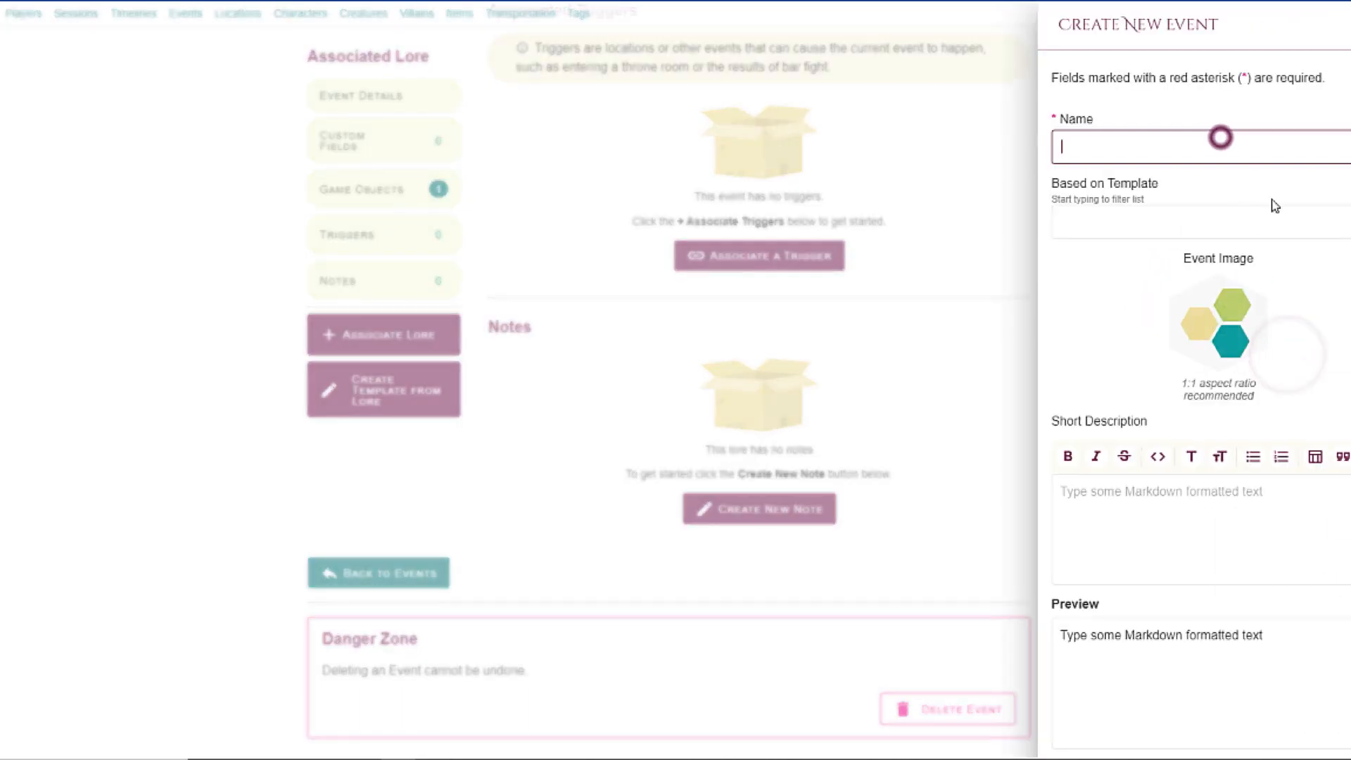
{"action": "type", "text": "Ambush at the Inn"}
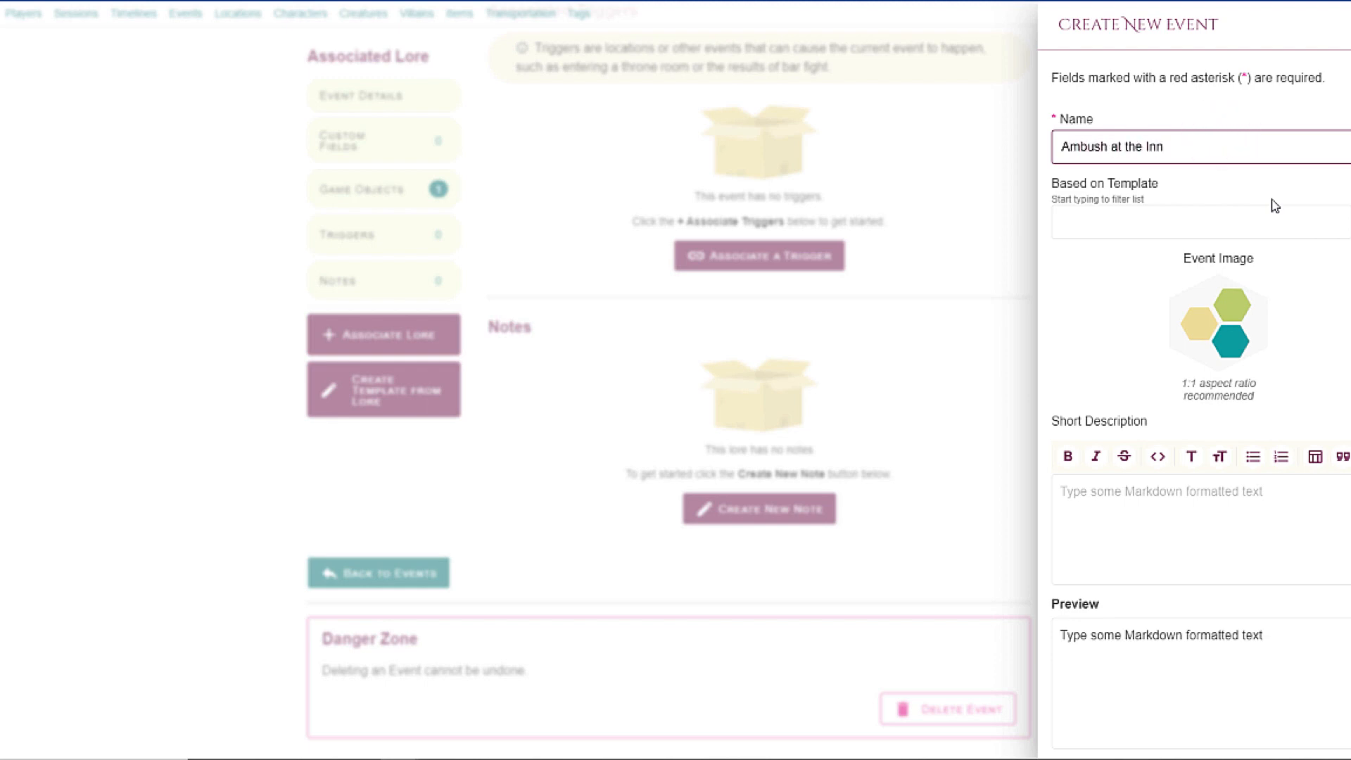
- Give the new event the short description "Attacked by minions" and save it
{"action": "left_click", "coordinate": [1231, 531]}
{"action": "type", "text": "At"}
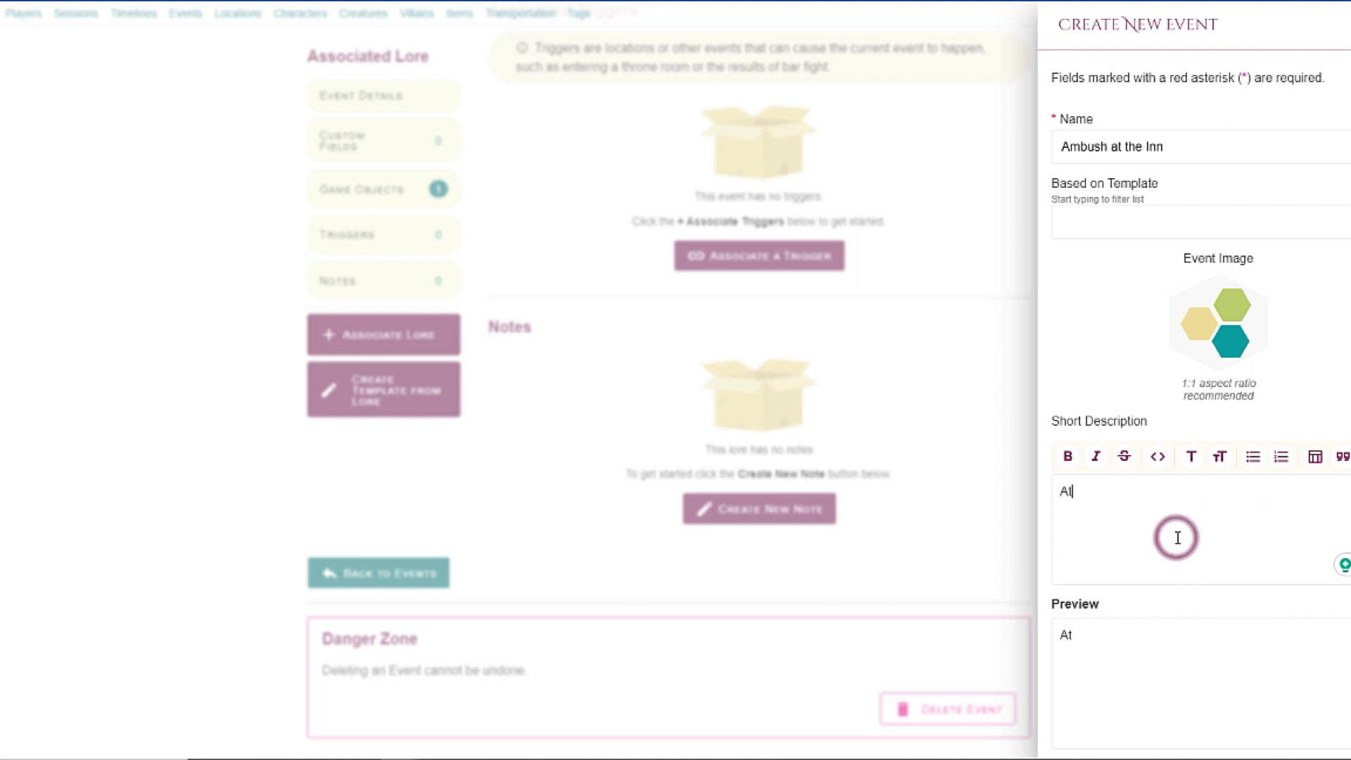
{"action": "type", "text": "tacked by"}
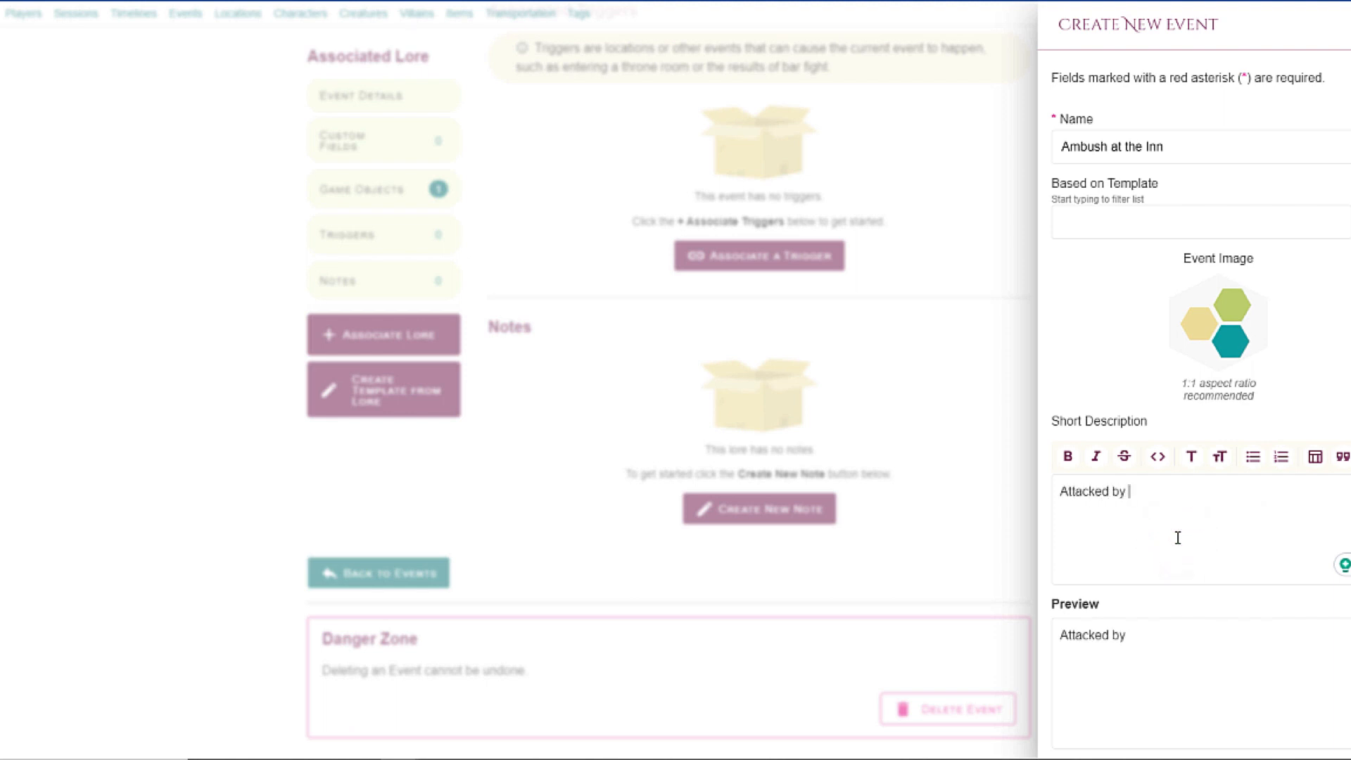
{"action": "type", "text": " goons"}
{"action": "key", "text": "BackSpace"}
{"action": "key", "text": "BackSpace"}
{"action": "key", "text": "BackSpace"}
{"action": "left_click", "coordinate": [1177, 538]}
{"action": "type", "text": "minio"}
{"action": "scroll", "coordinate": [1168, 501], "scroll_direction": "down", "scroll_amount": 2}
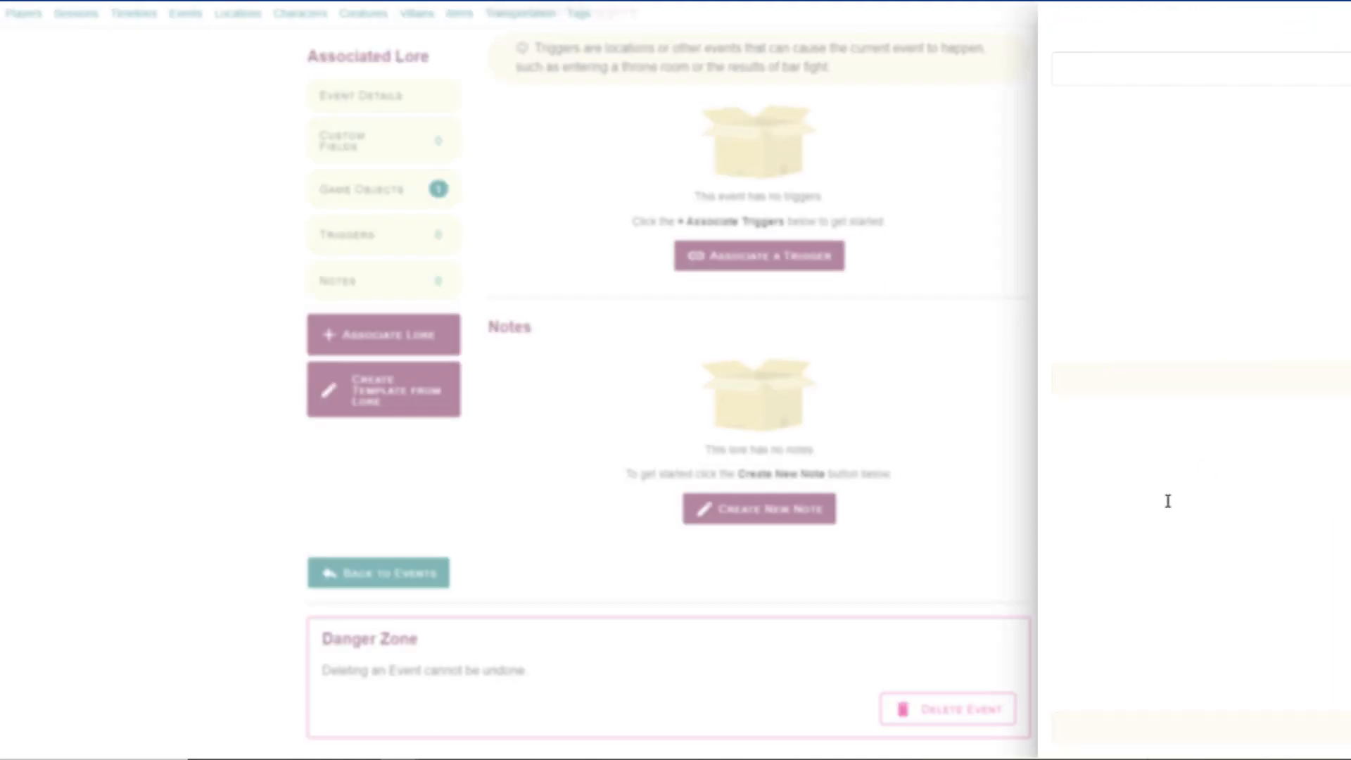
{"action": "left_click", "coordinate": [1145, 422]}
{"action": "scroll", "coordinate": [1160, 445], "scroll_direction": "down", "scroll_amount": 1}
{"action": "scroll", "coordinate": [1159, 445], "scroll_direction": "down", "scroll_amount": 5}
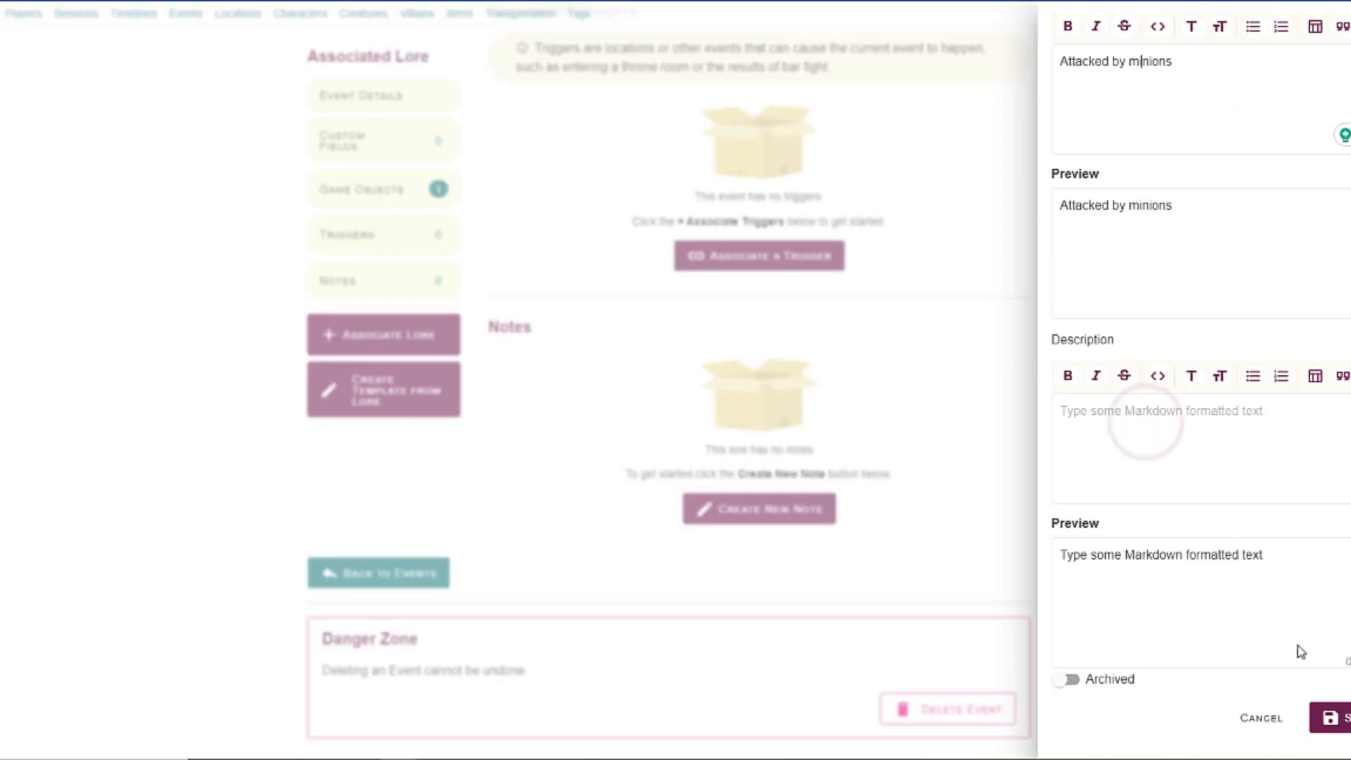
{"action": "left_click", "coordinate": [1340, 716]}
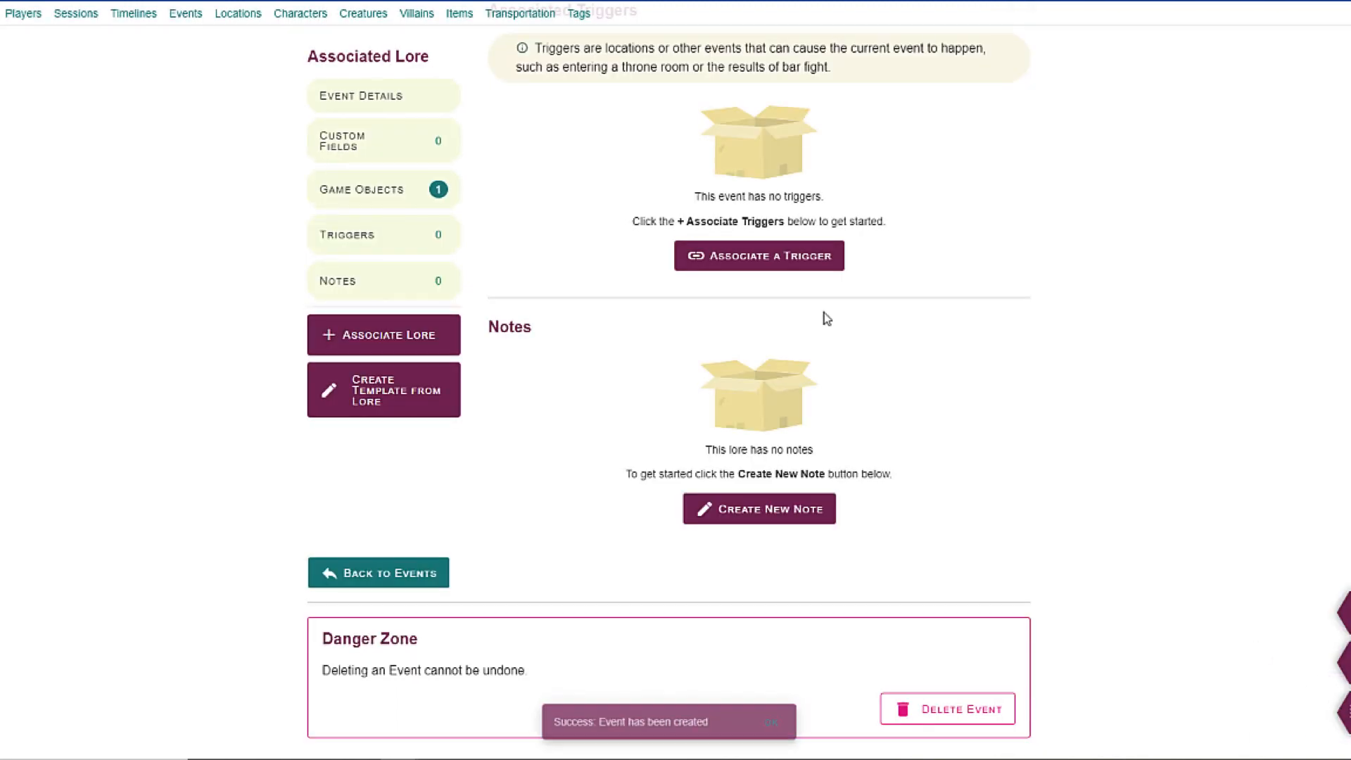
- Associate the "Ambush at the Inn" event as a trigger of the current event and look over its entry among the triggers
{"action": "left_click", "coordinate": [737, 246]}
{"action": "left_click", "coordinate": [1194, 259]}
{"action": "left_click", "coordinate": [1185, 243]}
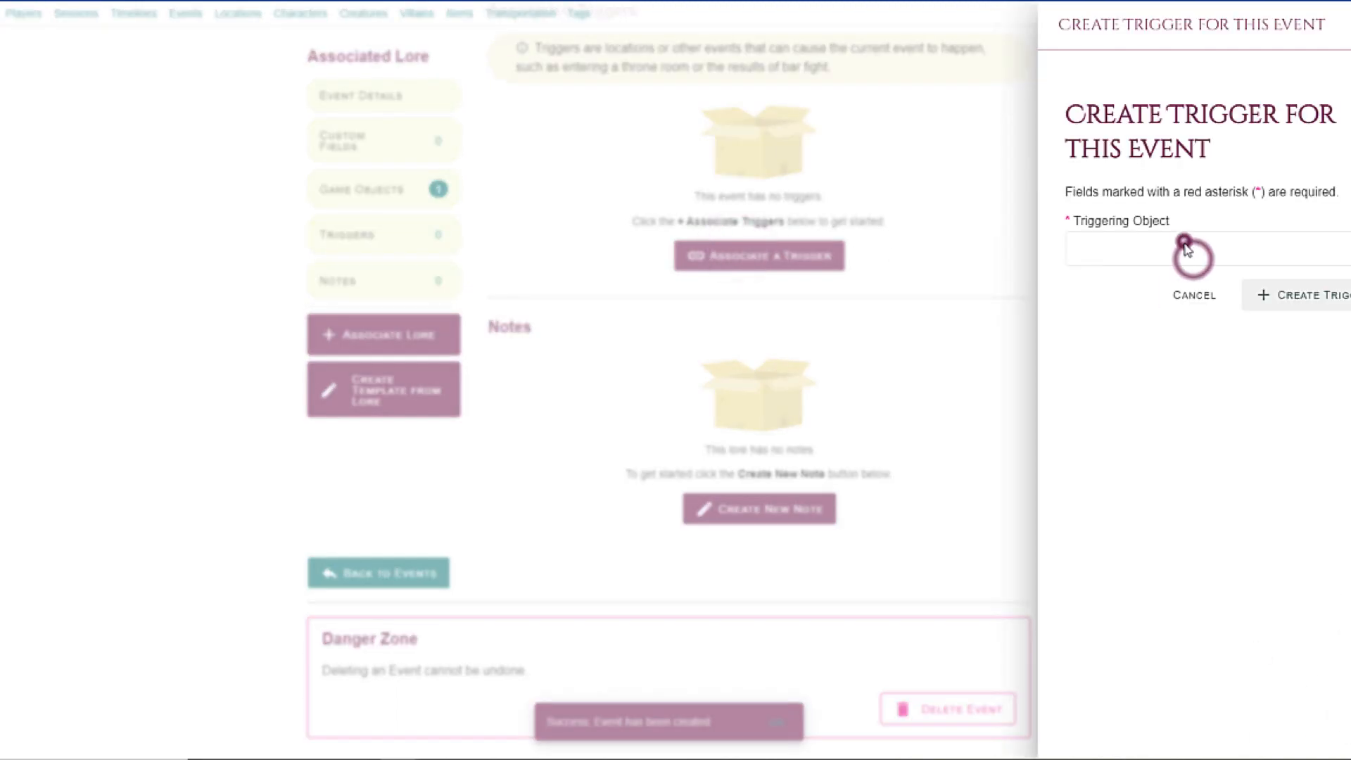
{"action": "left_click", "coordinate": [1187, 256]}
{"action": "left_click", "coordinate": [1177, 258]}
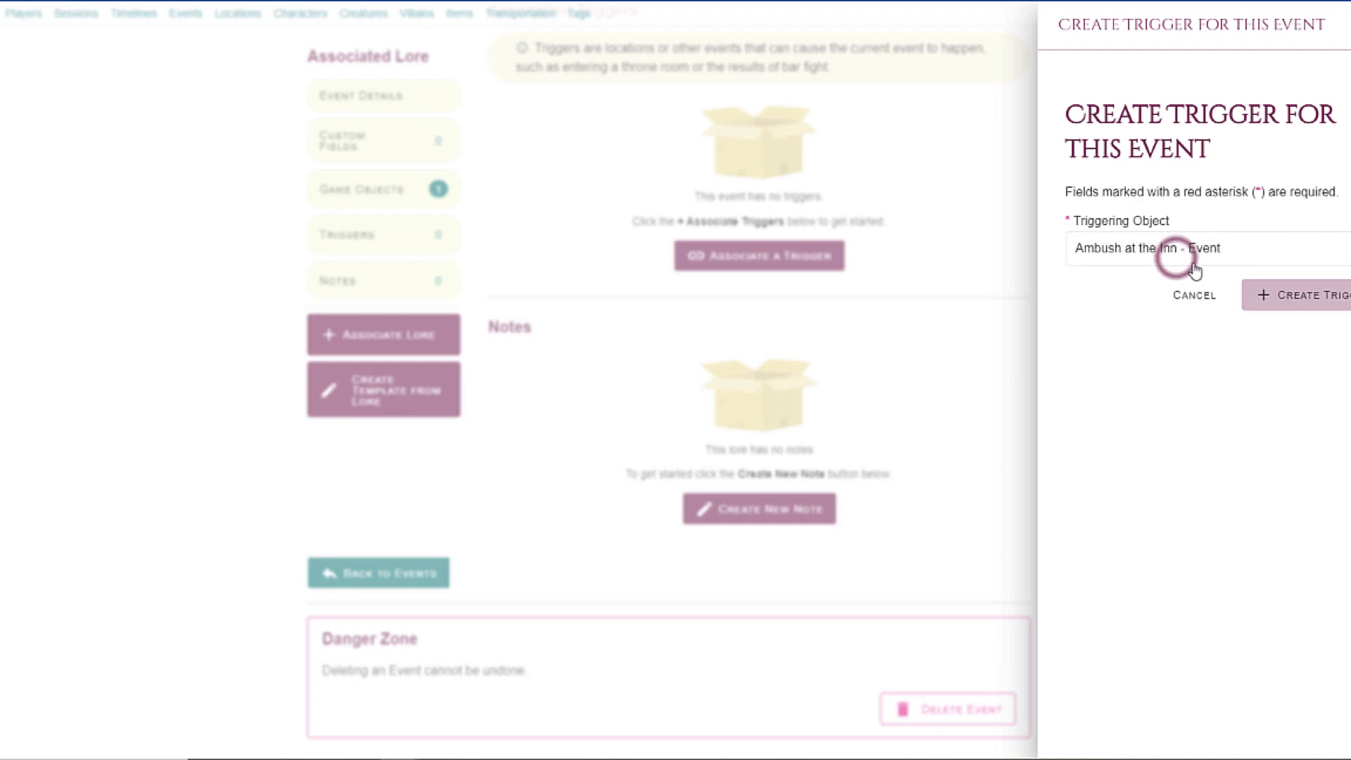
{"action": "left_click", "coordinate": [1297, 299]}
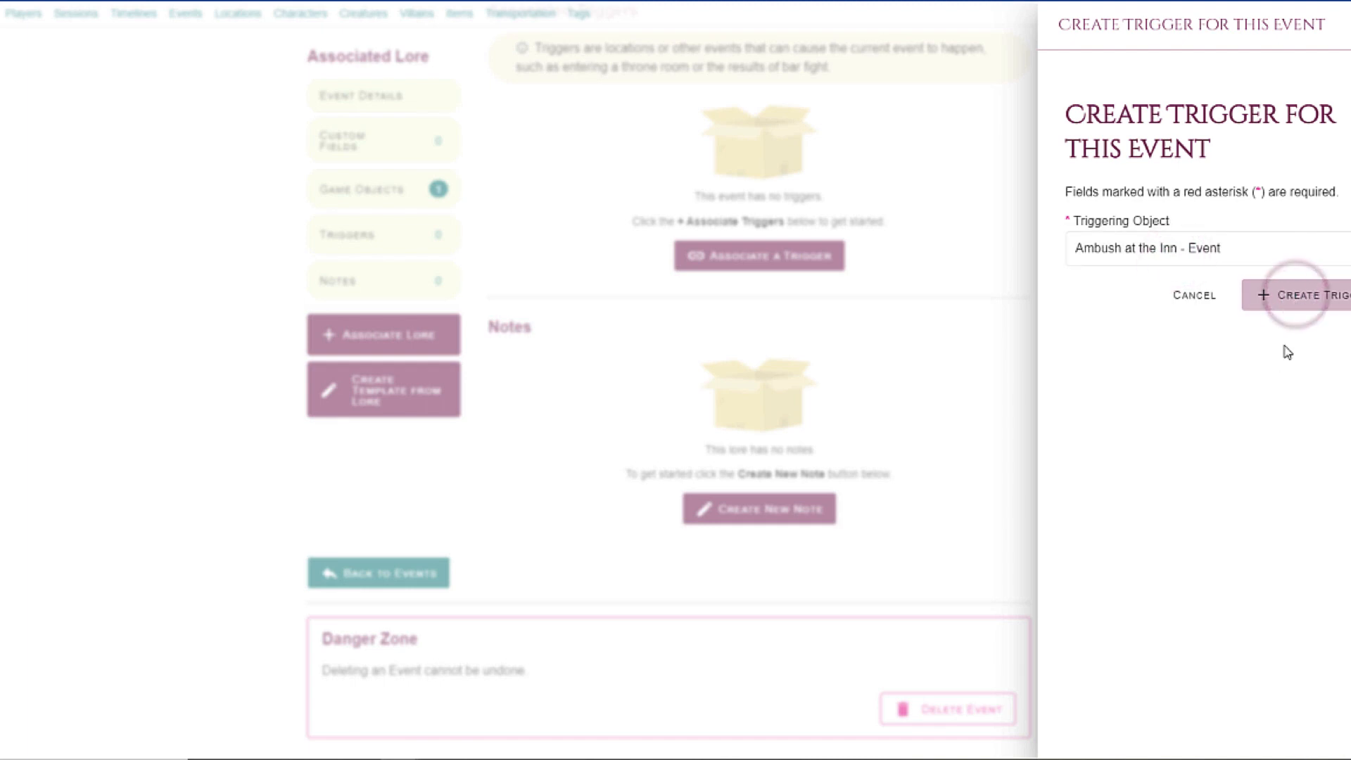
{"action": "scroll", "coordinate": [1284, 300], "scroll_direction": "up", "scroll_amount": 2}
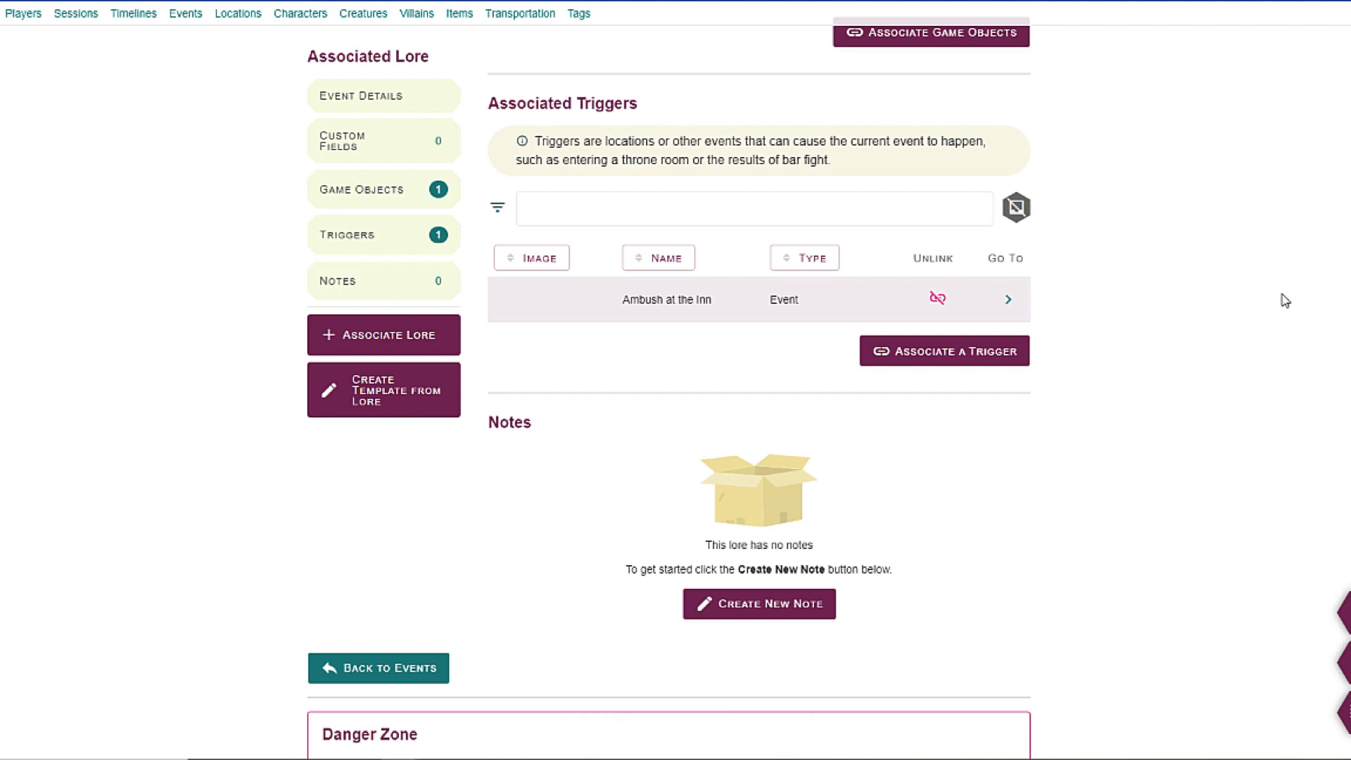
{"action": "scroll", "coordinate": [1285, 301], "scroll_direction": "up", "scroll_amount": 6}
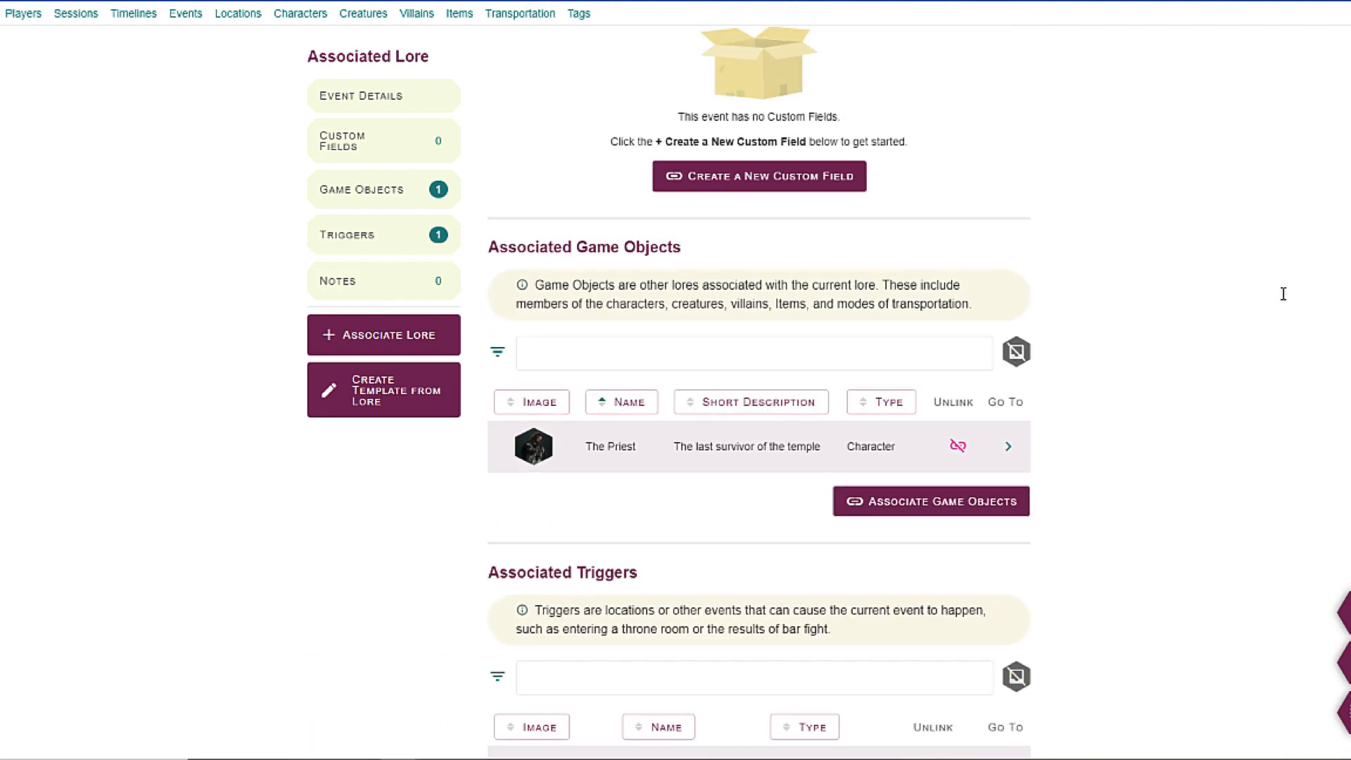
{"action": "scroll", "coordinate": [1283, 293], "scroll_direction": "down", "scroll_amount": 4}
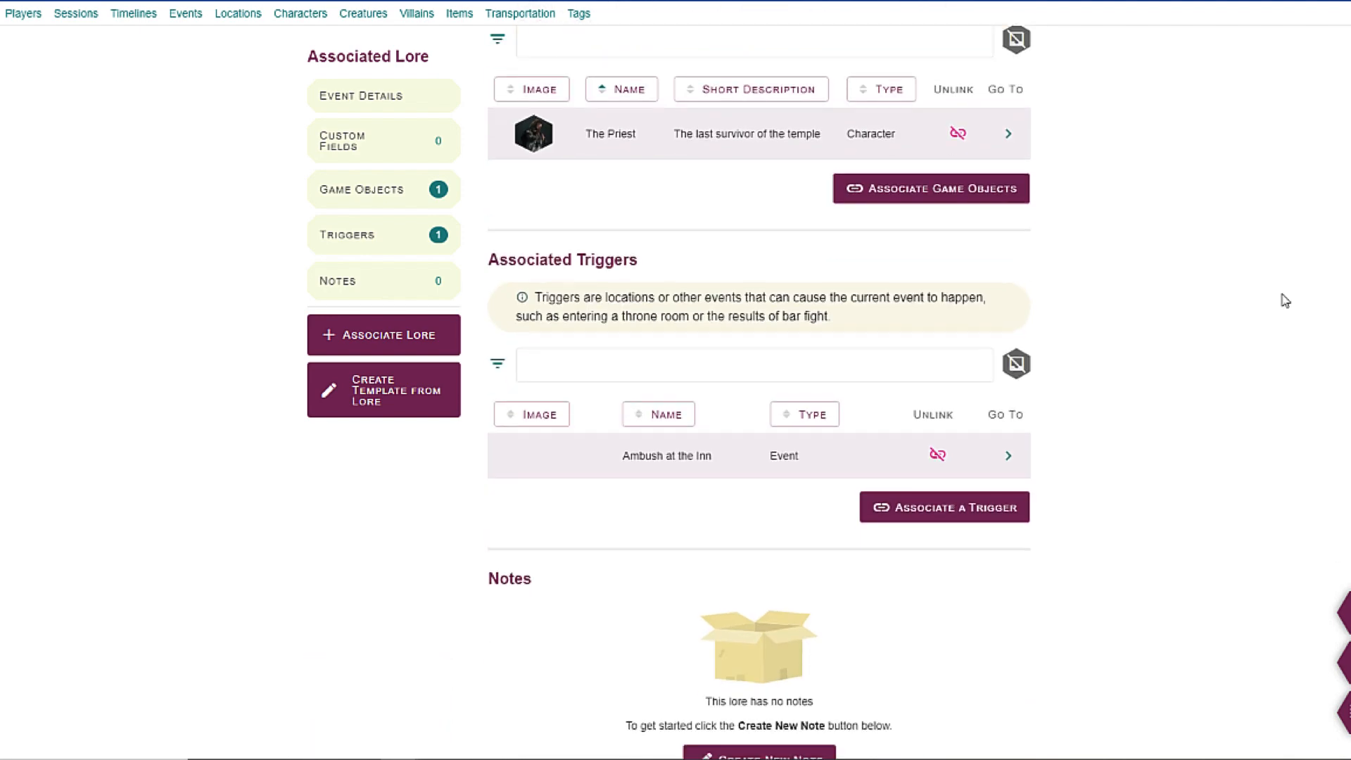
- Start a new paragraph, separated by an empty line, below the bulleted list in the event's description
{"action": "scroll", "coordinate": [1285, 301], "scroll_direction": "up", "scroll_amount": 10}
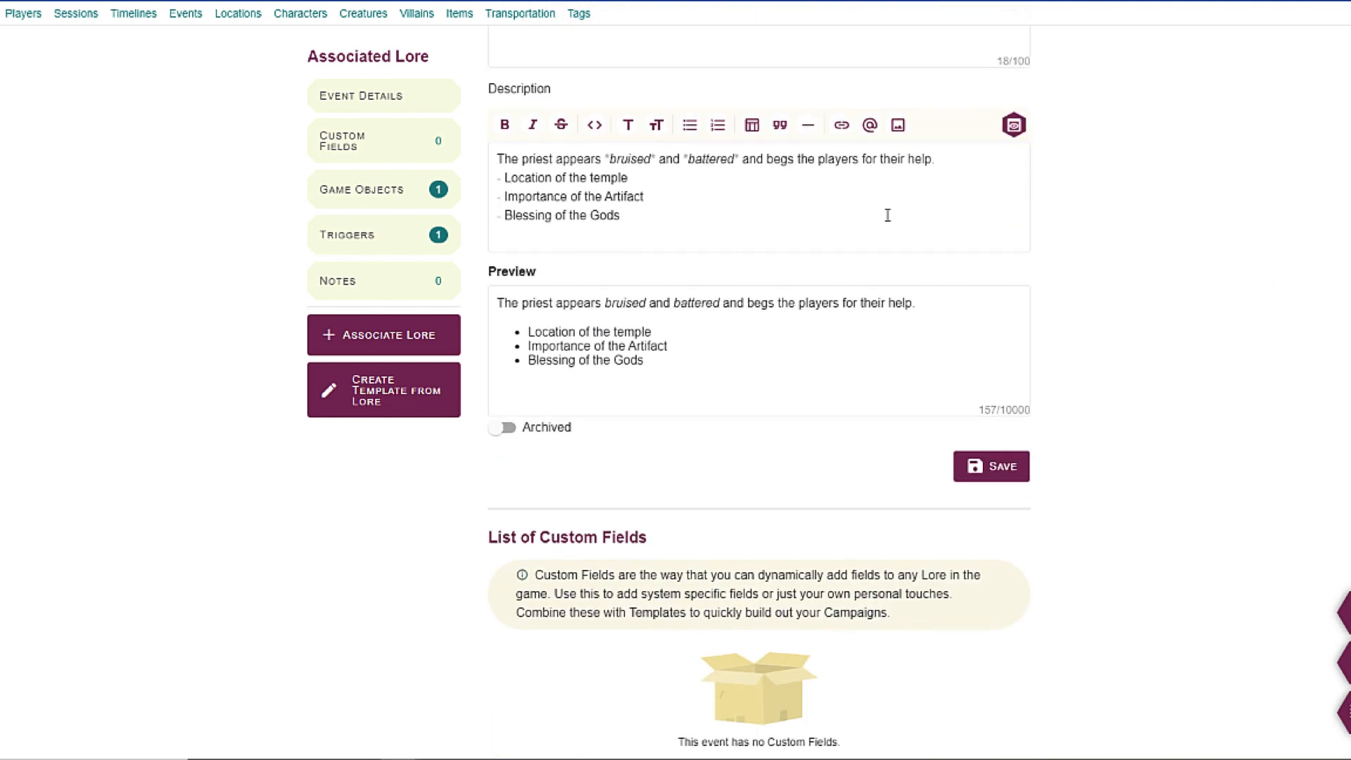
{"action": "left_click", "coordinate": [742, 186]}
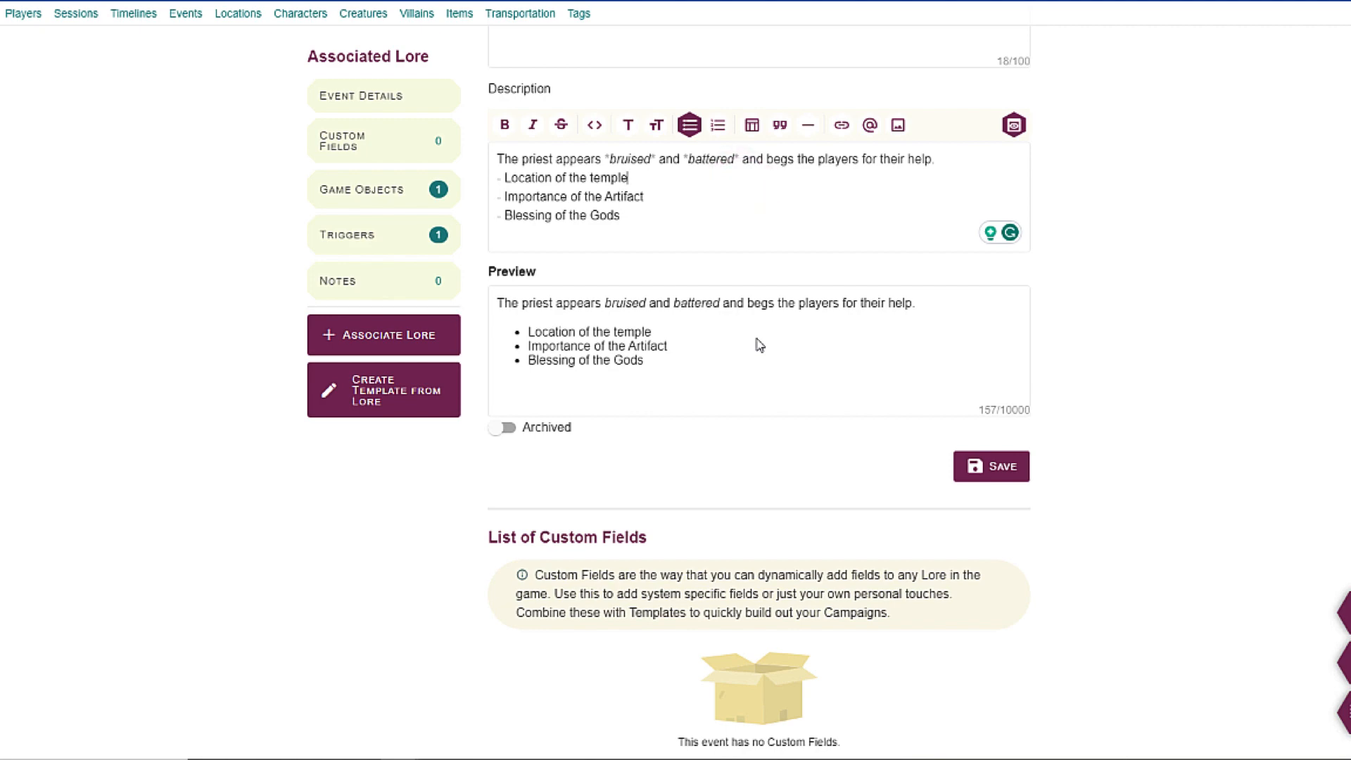
{"action": "scroll", "coordinate": [757, 344], "scroll_direction": "down", "scroll_amount": 4}
{"action": "scroll", "coordinate": [760, 344], "scroll_direction": "up", "scroll_amount": 8}
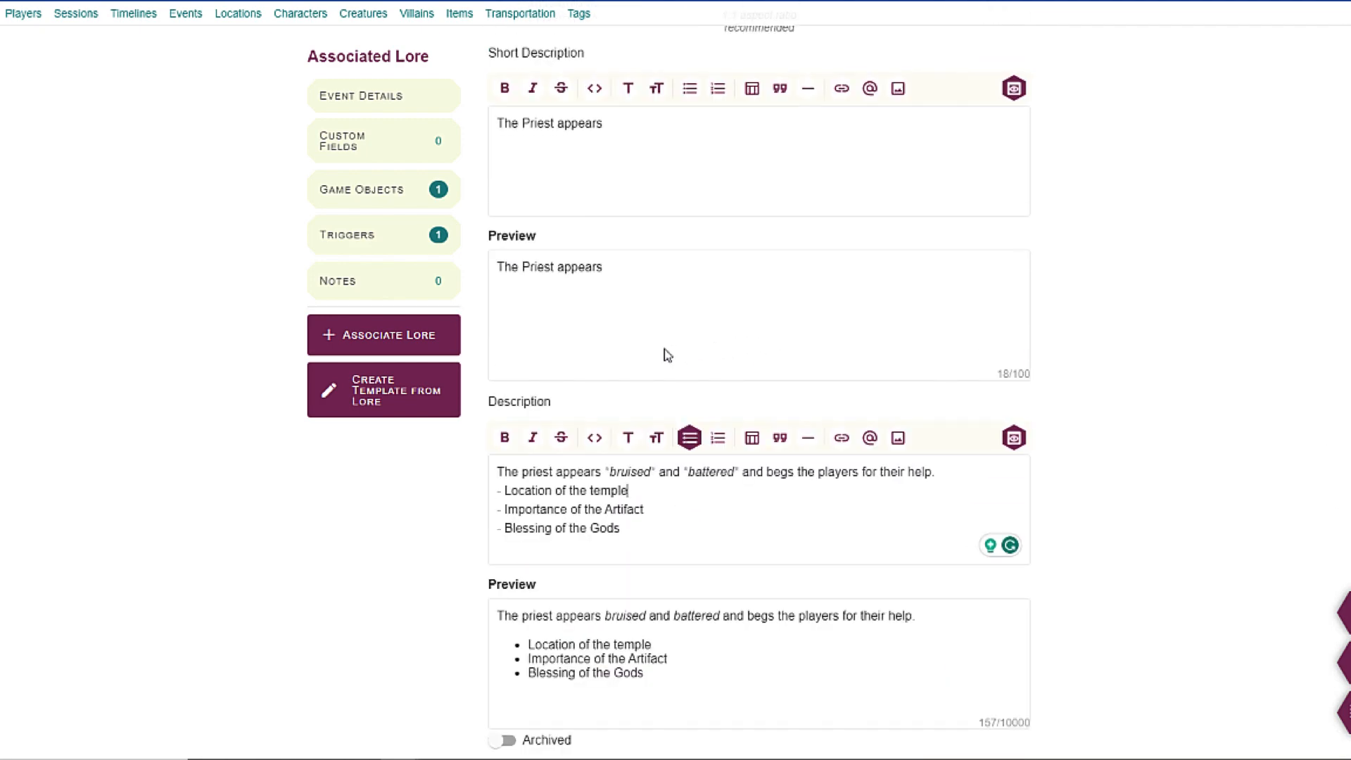
{"action": "left_click", "coordinate": [659, 537]}
{"action": "key", "text": "Return"}
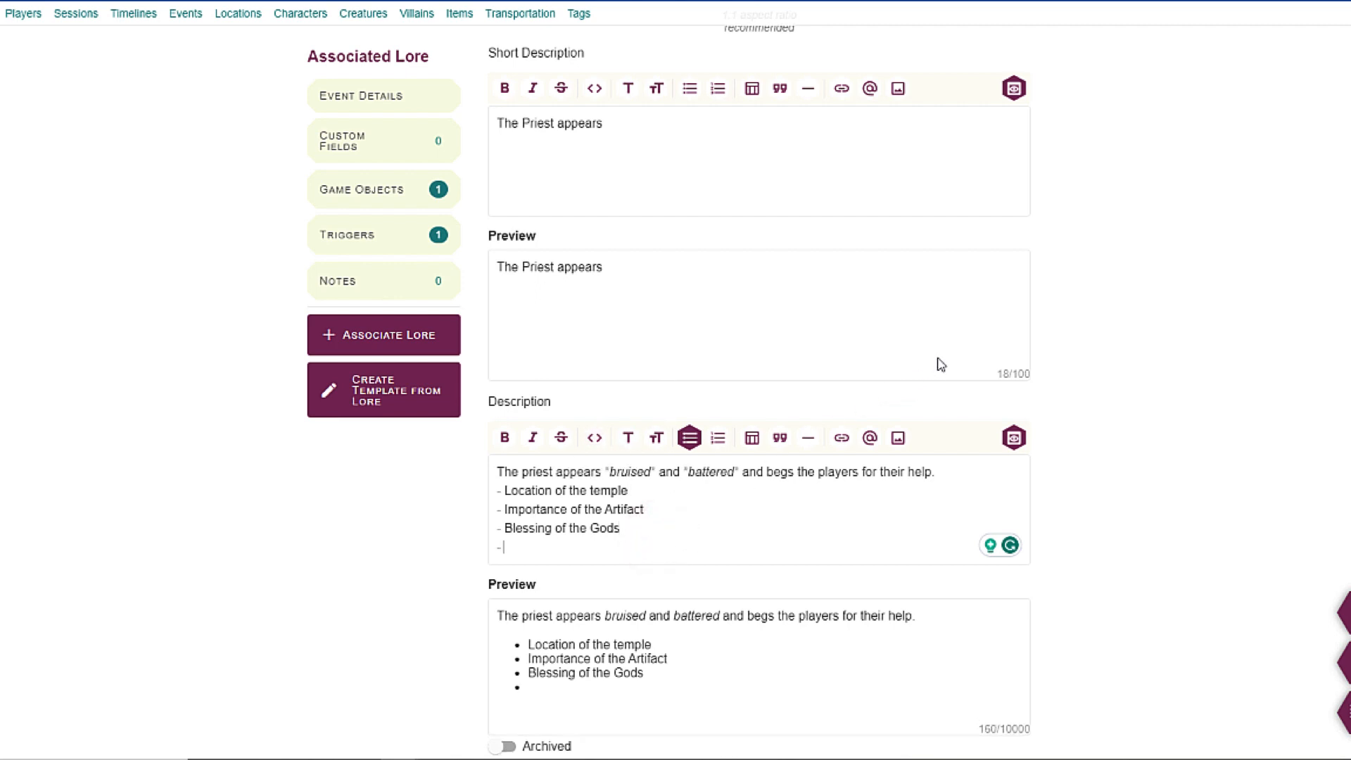
{"action": "key", "text": "BackSpace"}
{"action": "key", "text": "BackSpace"}
{"action": "key", "text": "Return"}
{"action": "type", "text": "Fo"}
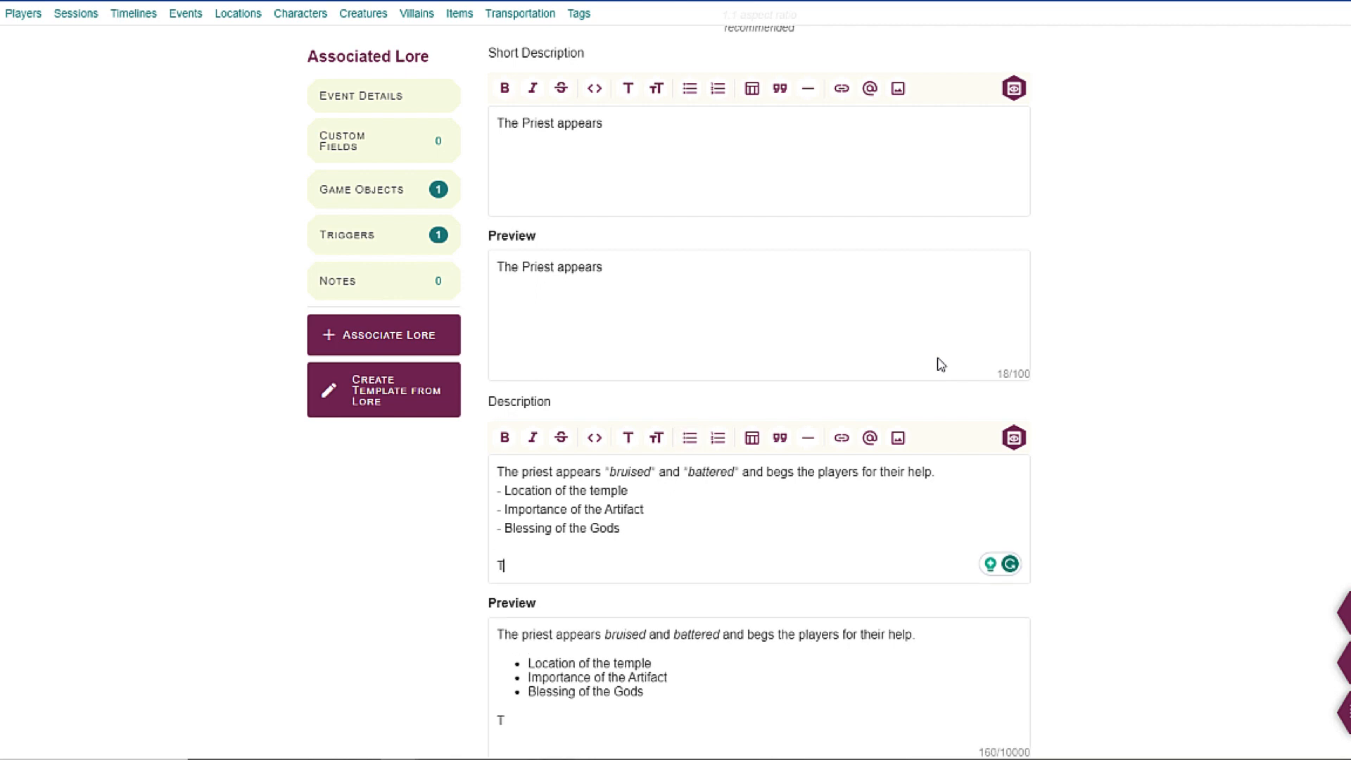
{"action": "key", "text": "BackSpace"}
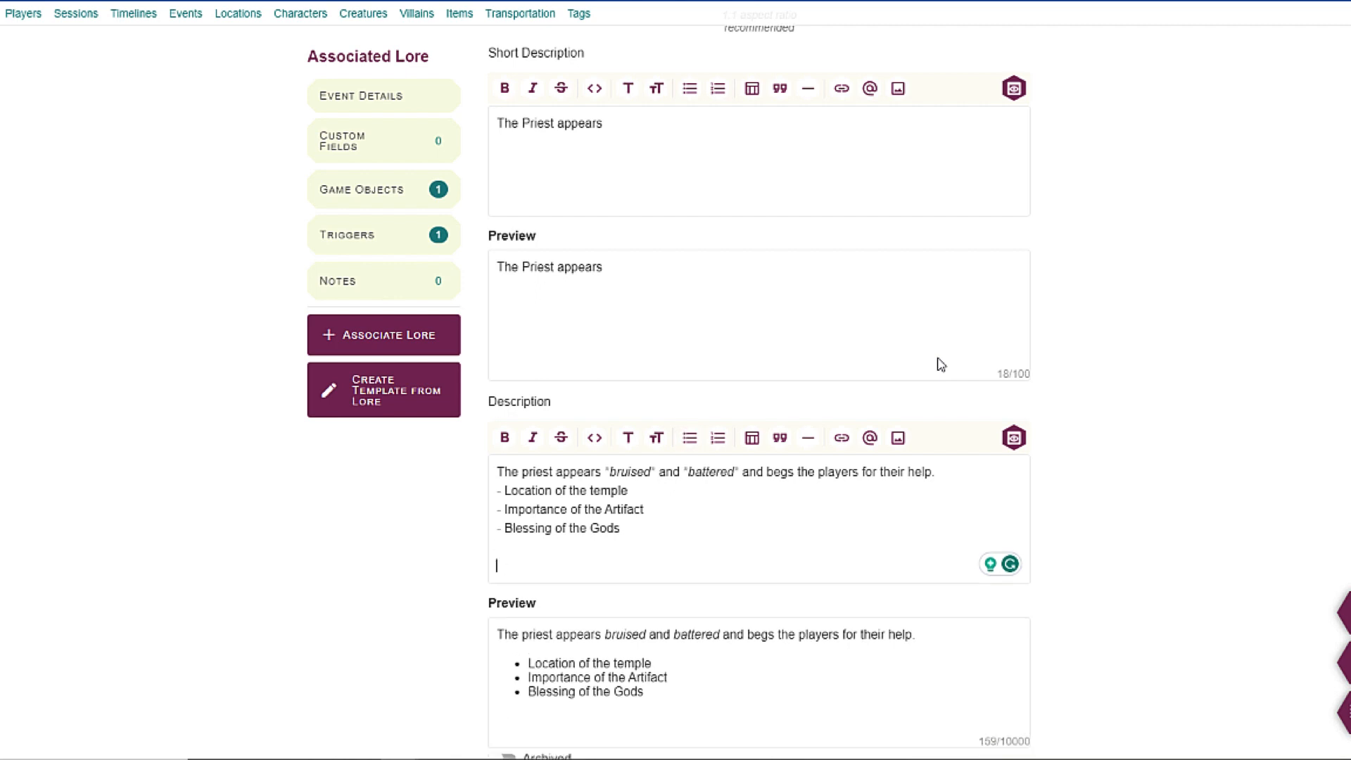
- Write "After is finished speaking, skeletons bust into the inn, starting" in the description's new paragraph
{"action": "type", "text": "Ateer i"}
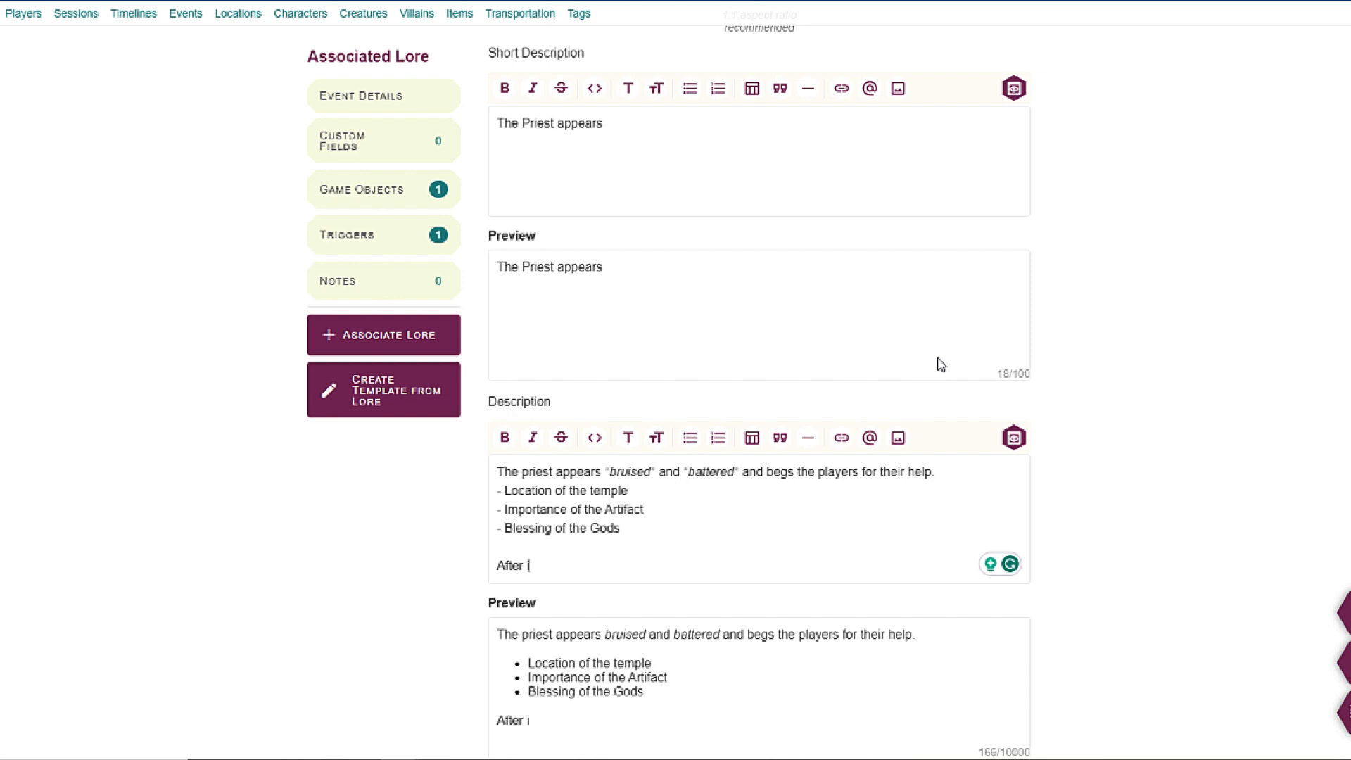
{"action": "type", "text": "s finished speaking, seke"}
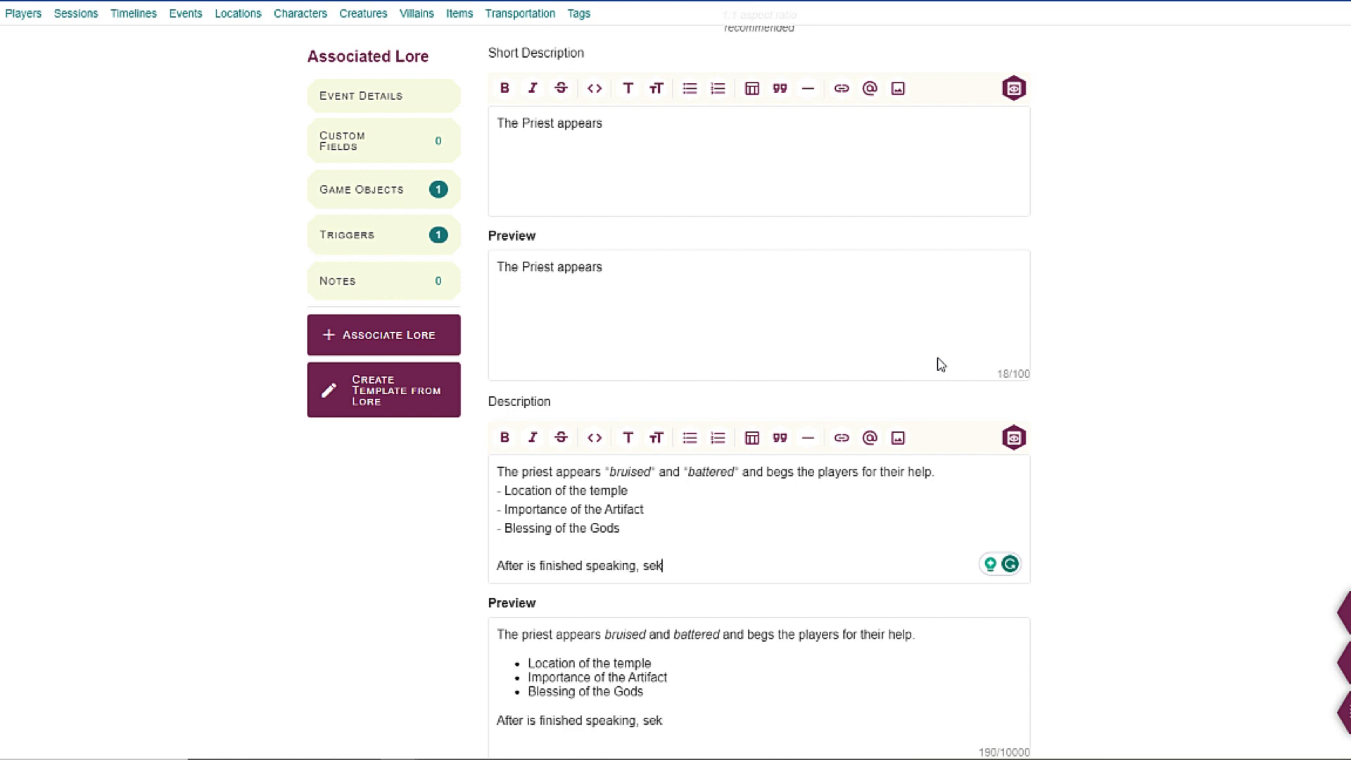
{"action": "key", "text": "BackSpace"}
{"action": "key", "text": "BackSpace"}
{"action": "type", "text": "keletons bust into t"}
{"action": "type", "text": "he inn."}
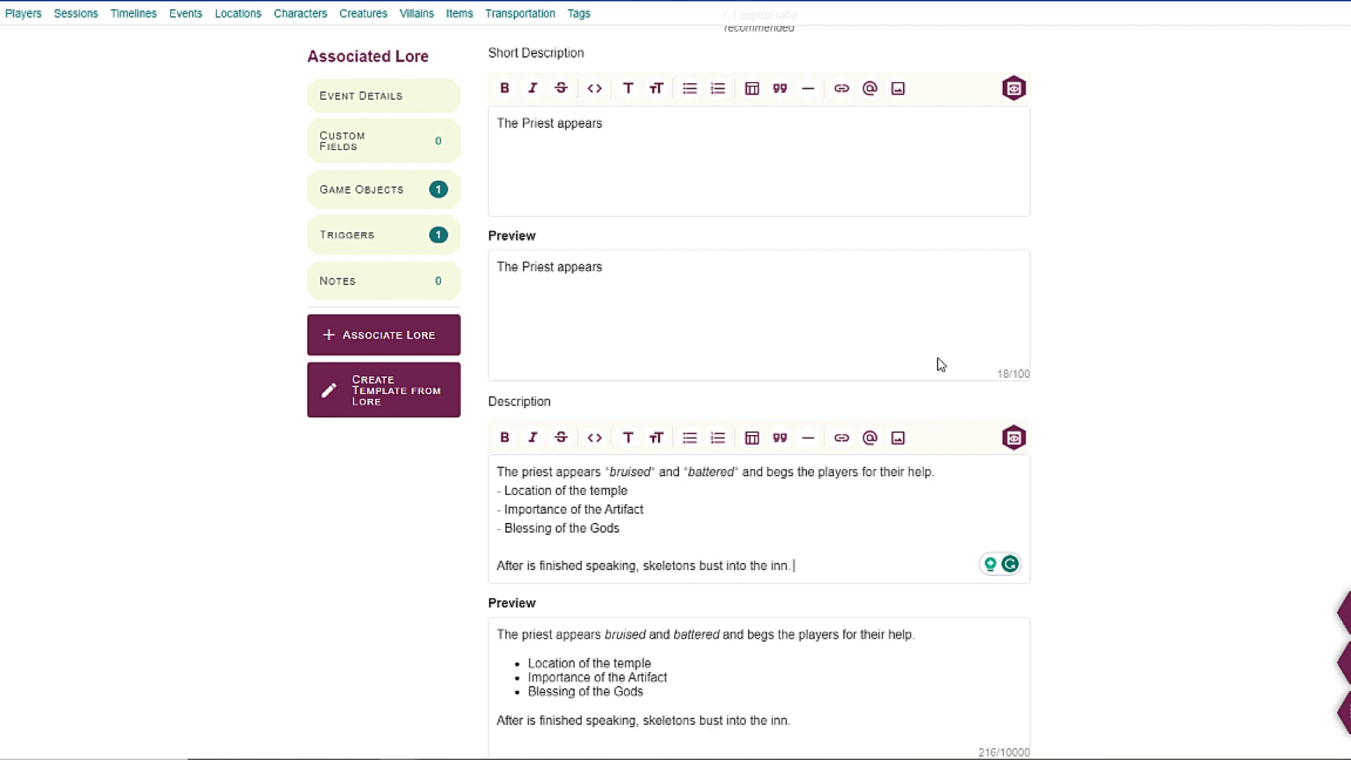
{"action": "key", "text": "BackSpace"}
{"action": "type", "text": ", starting"}
- Insert a lore mention linking to the "Ambush at the Inn" event at the end of the description's last sentence
{"action": "type", "text": "@"}
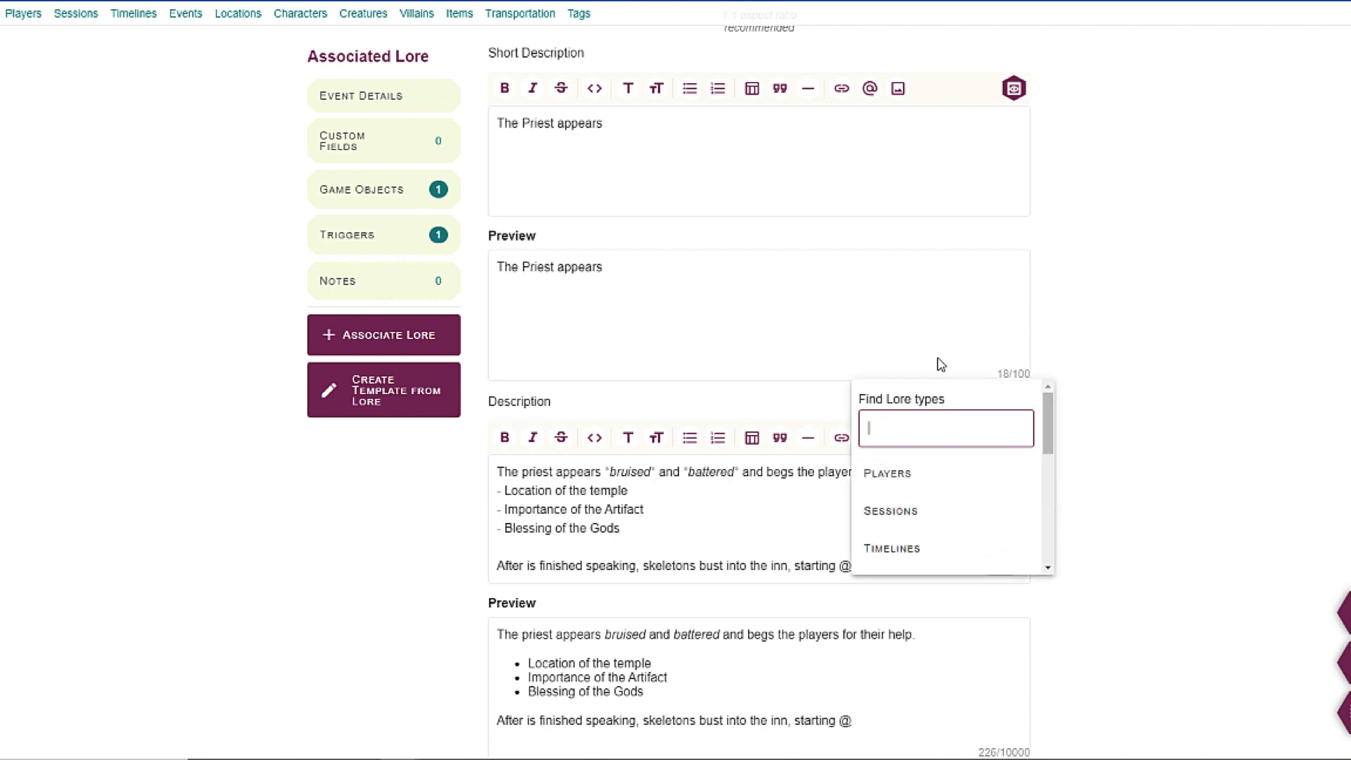
{"action": "type", "text": "Eve"}
{"action": "key", "text": "Down"}
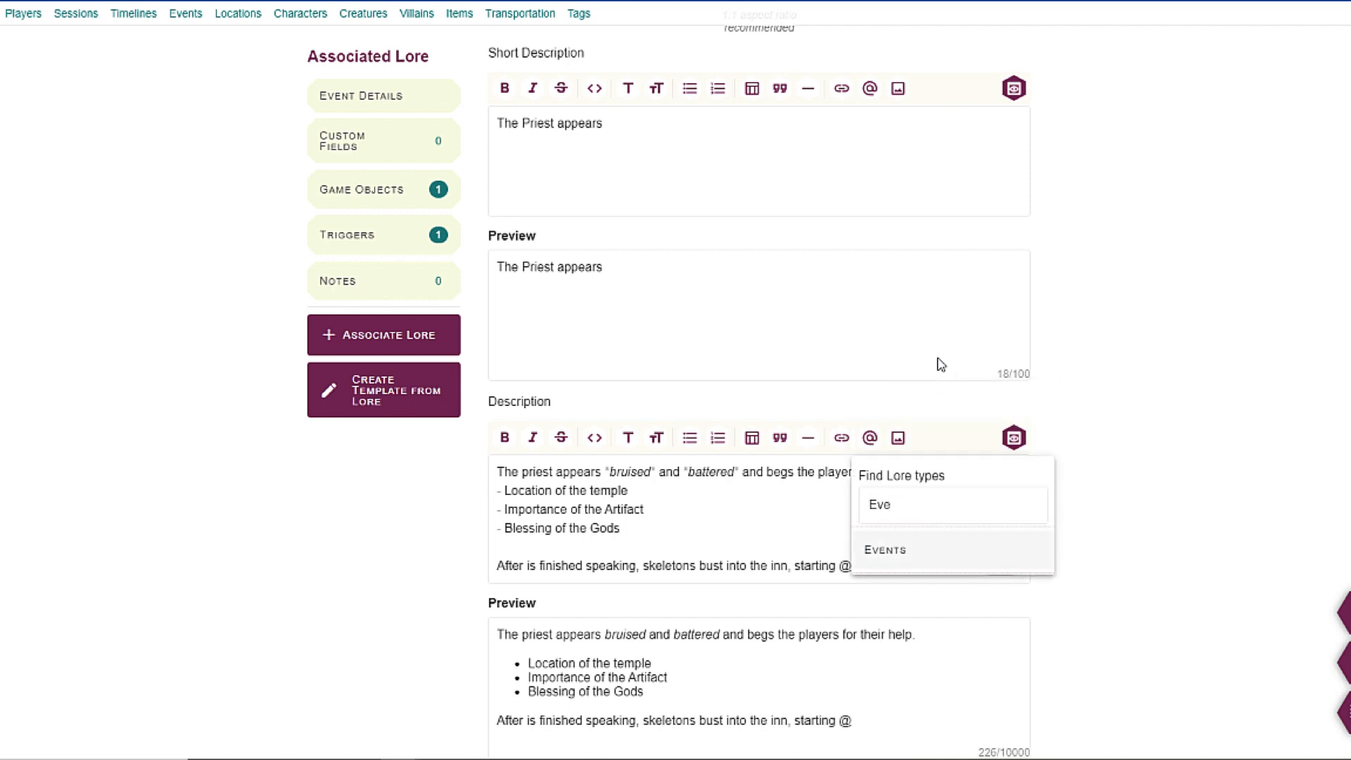
{"action": "key", "text": "Return"}
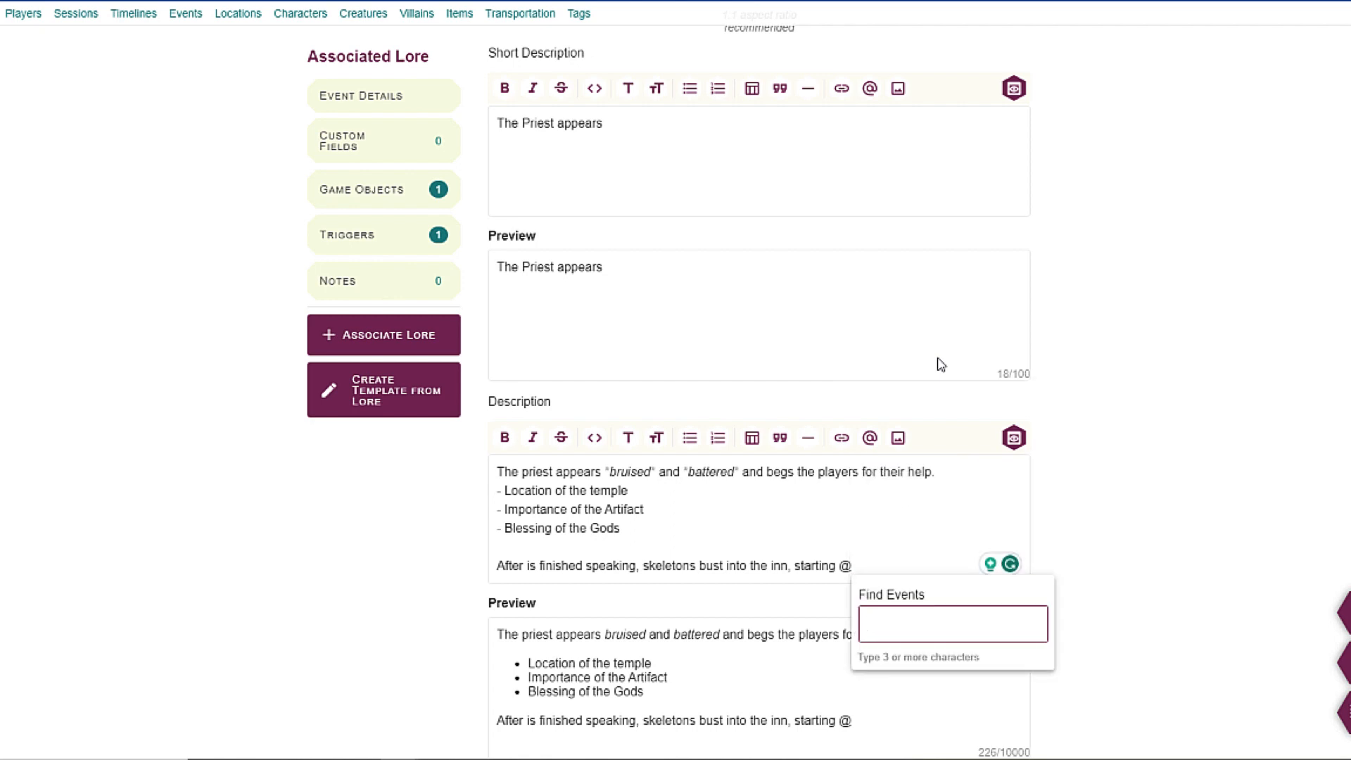
{"action": "type", "text": "Ambu"}
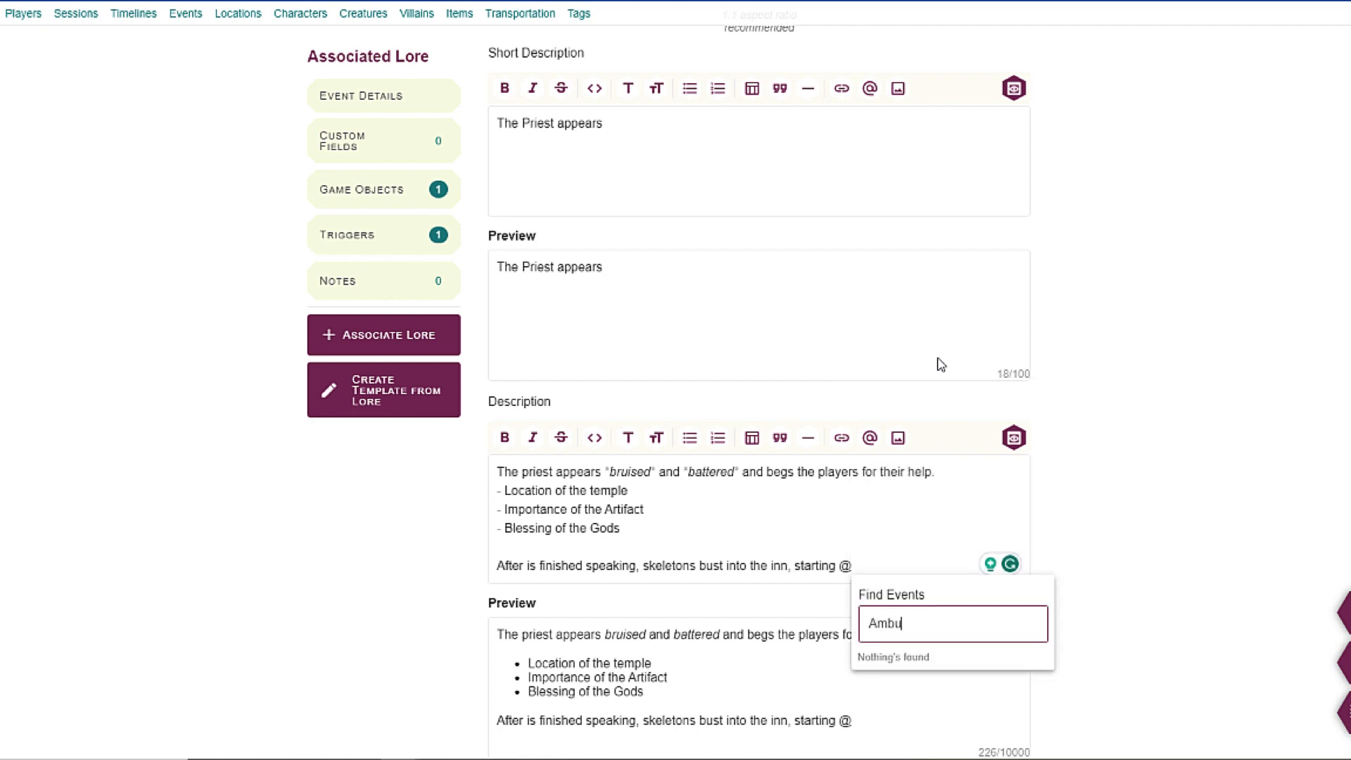
{"action": "key", "text": "Down"}
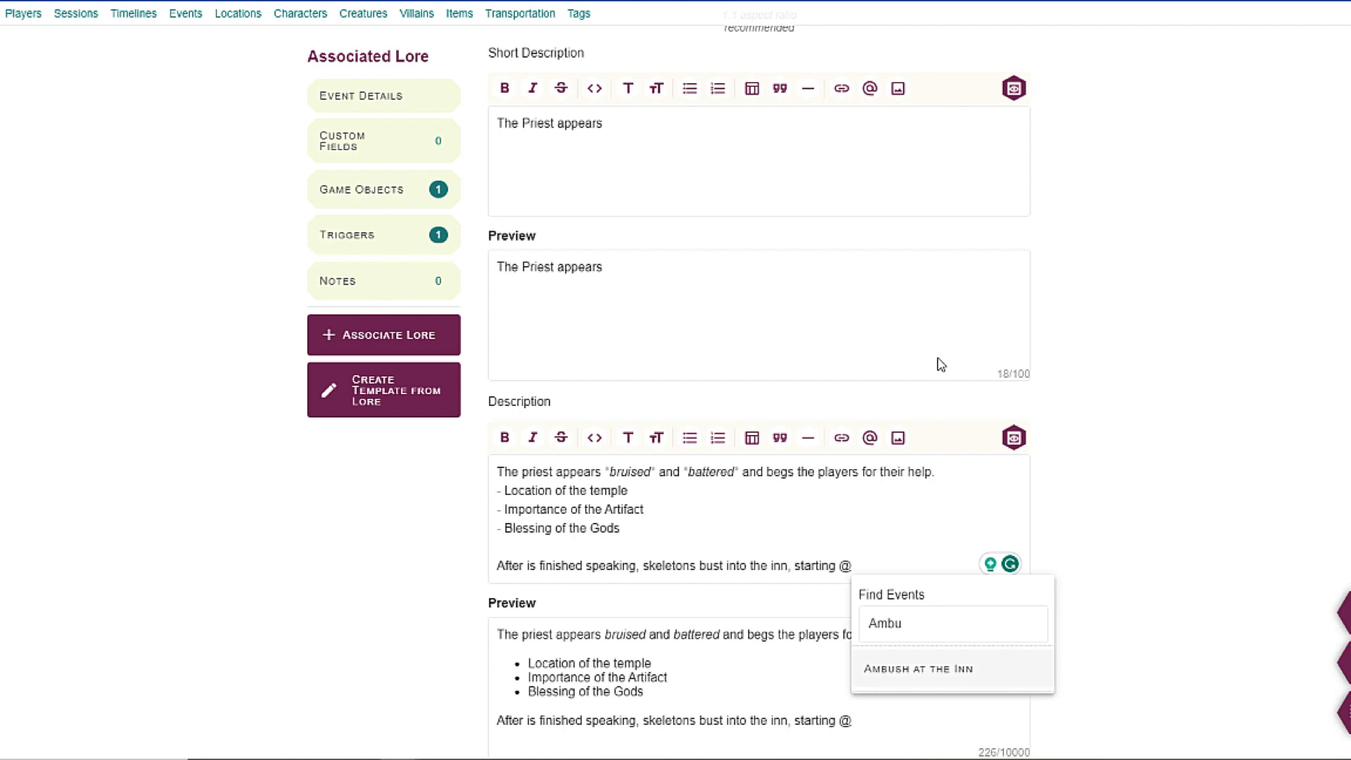
{"action": "key", "text": "Return"}
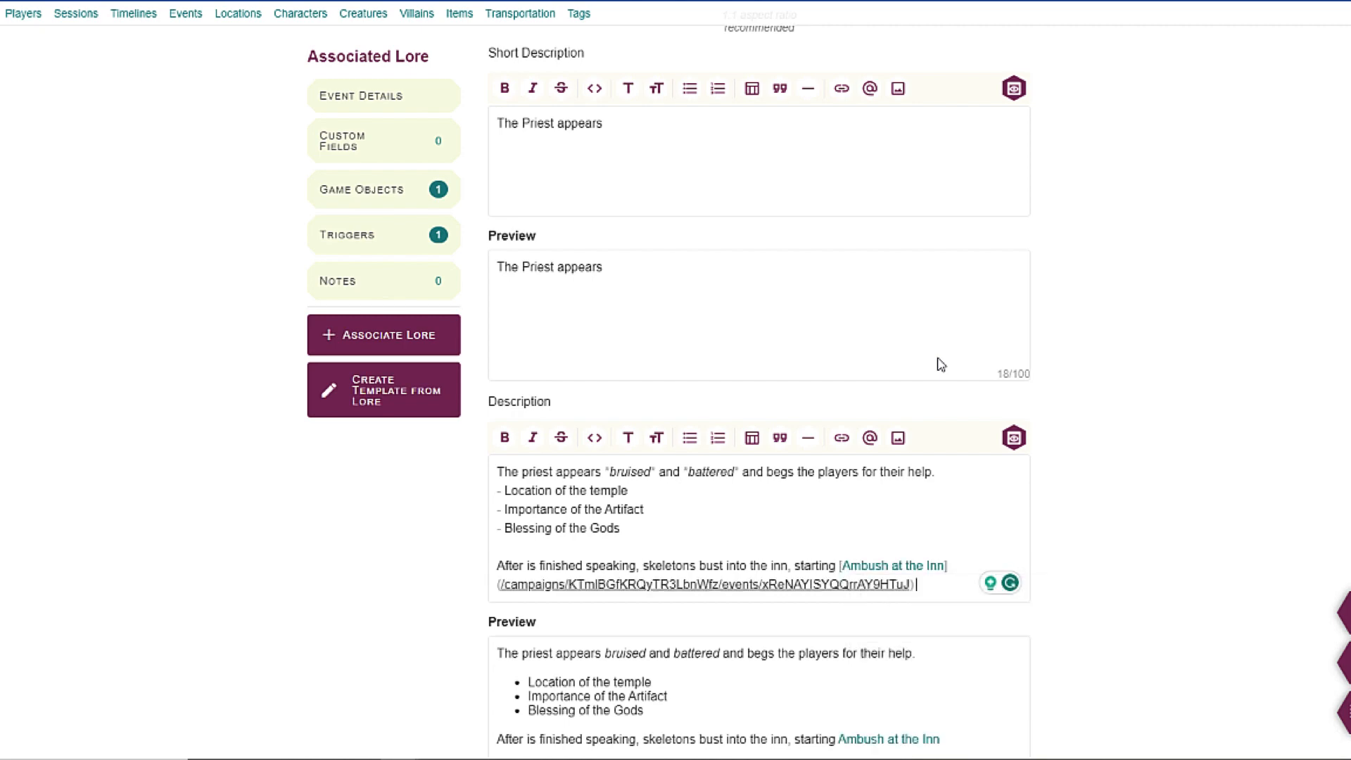
- Open the description preview's "Ambush at the Inn" link in a new tab to check it, and return to review the original event's descriptions
{"action": "scroll", "coordinate": [914, 380], "scroll_direction": "down", "scroll_amount": 4}
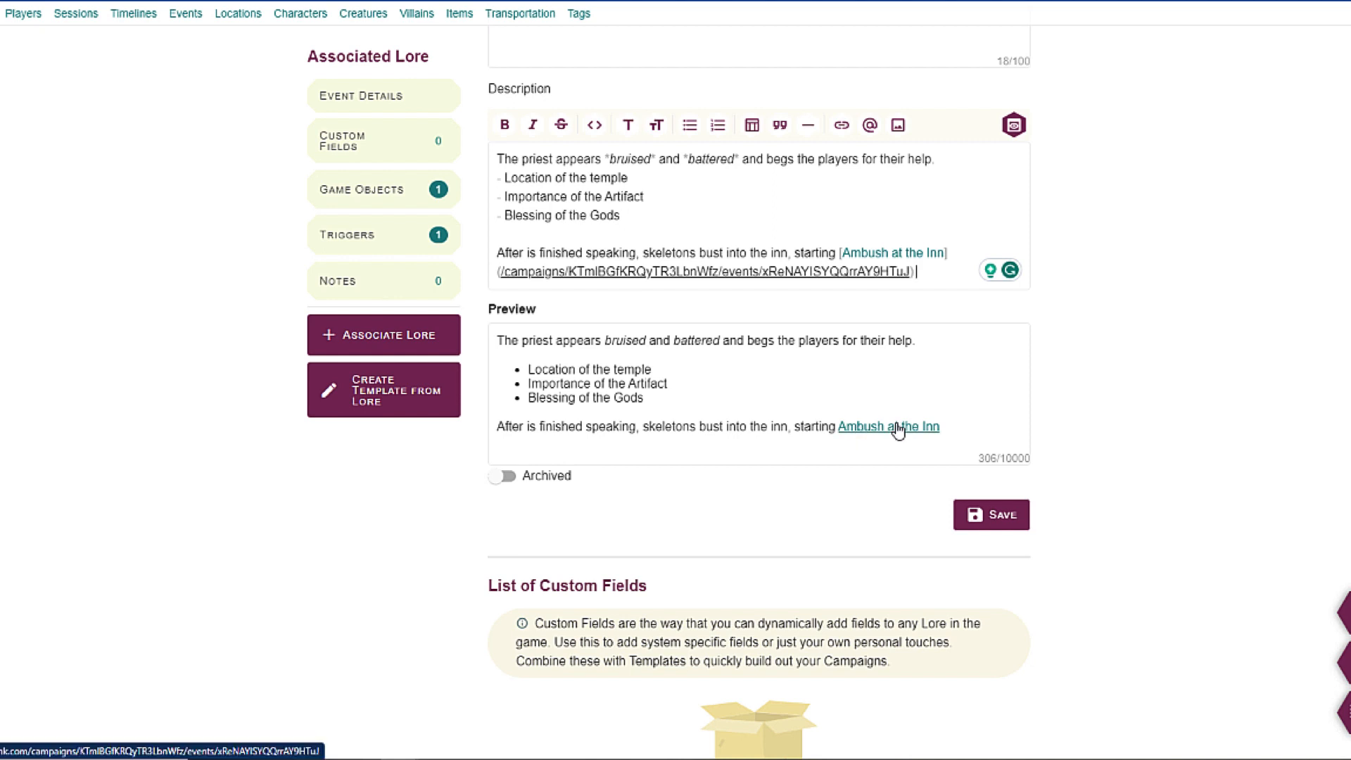
{"action": "right_click", "coordinate": [888, 428]}
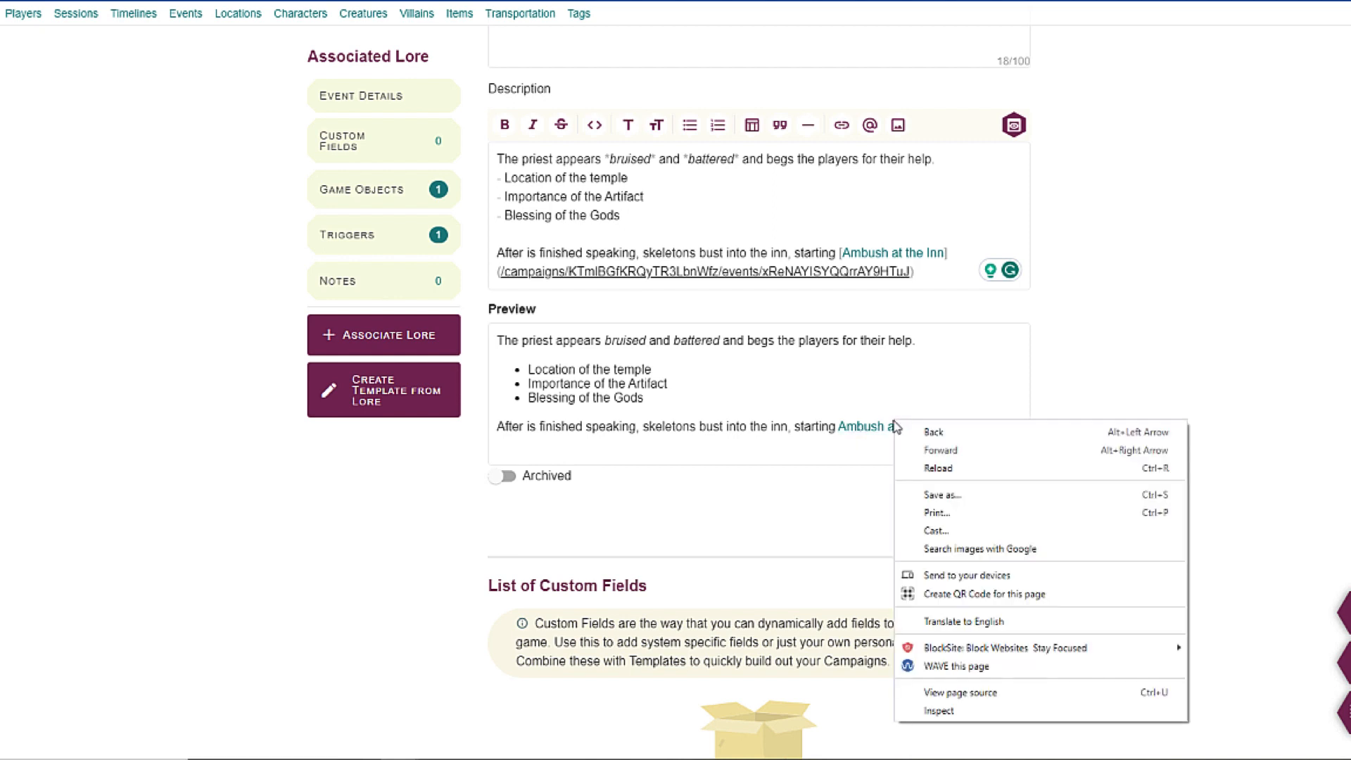
{"action": "left_click", "coordinate": [910, 446]}
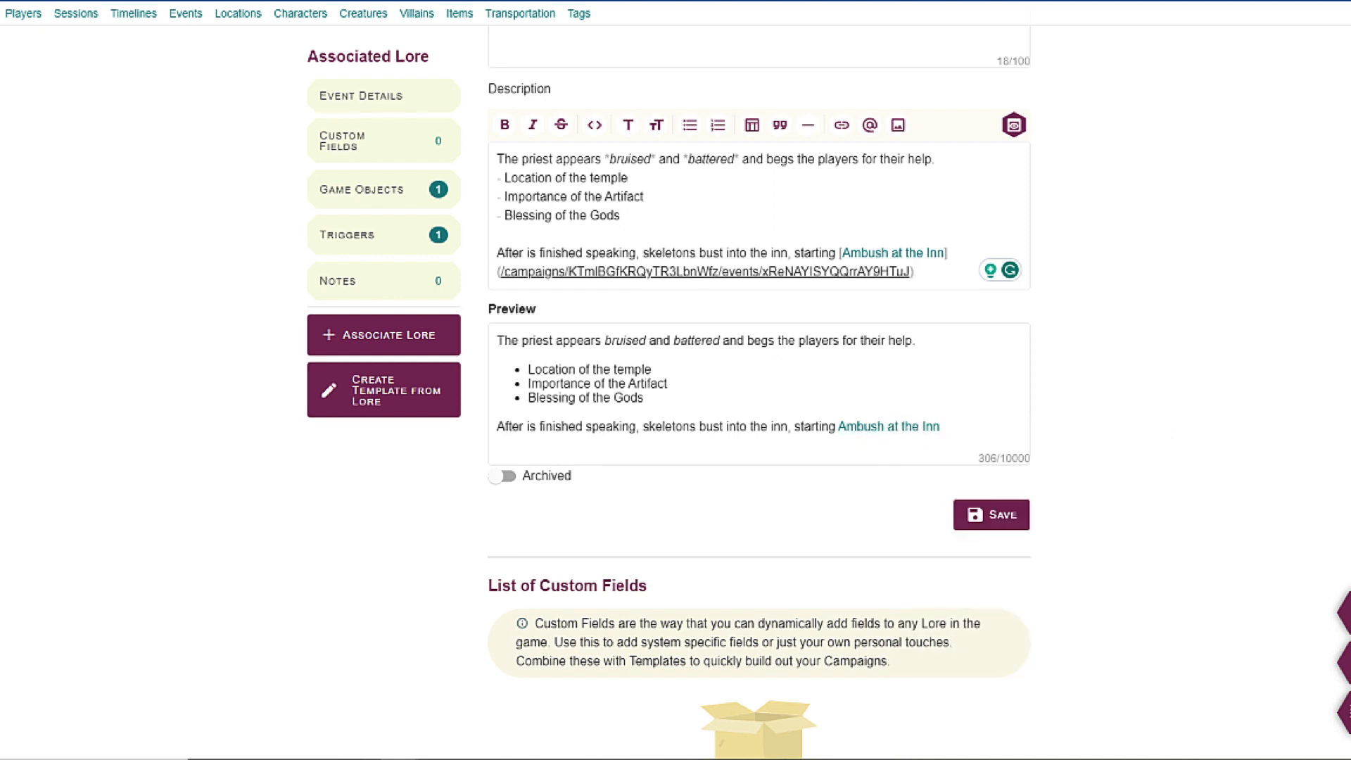
{"action": "key", "text": "ctrl+Tab"}
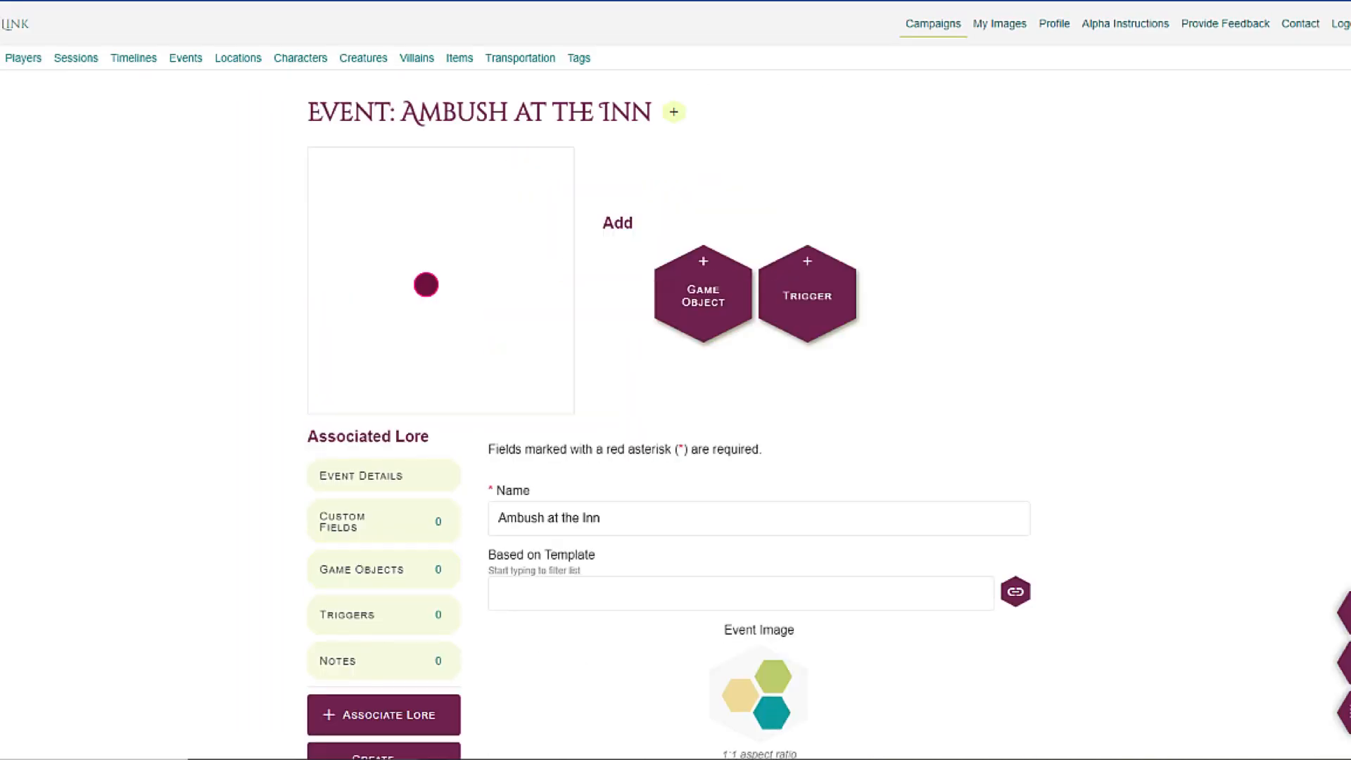
{"action": "key", "text": "ctrl+shift+Tab"}
{"action": "scroll", "coordinate": [287, 536], "scroll_direction": "down", "scroll_amount": 3}
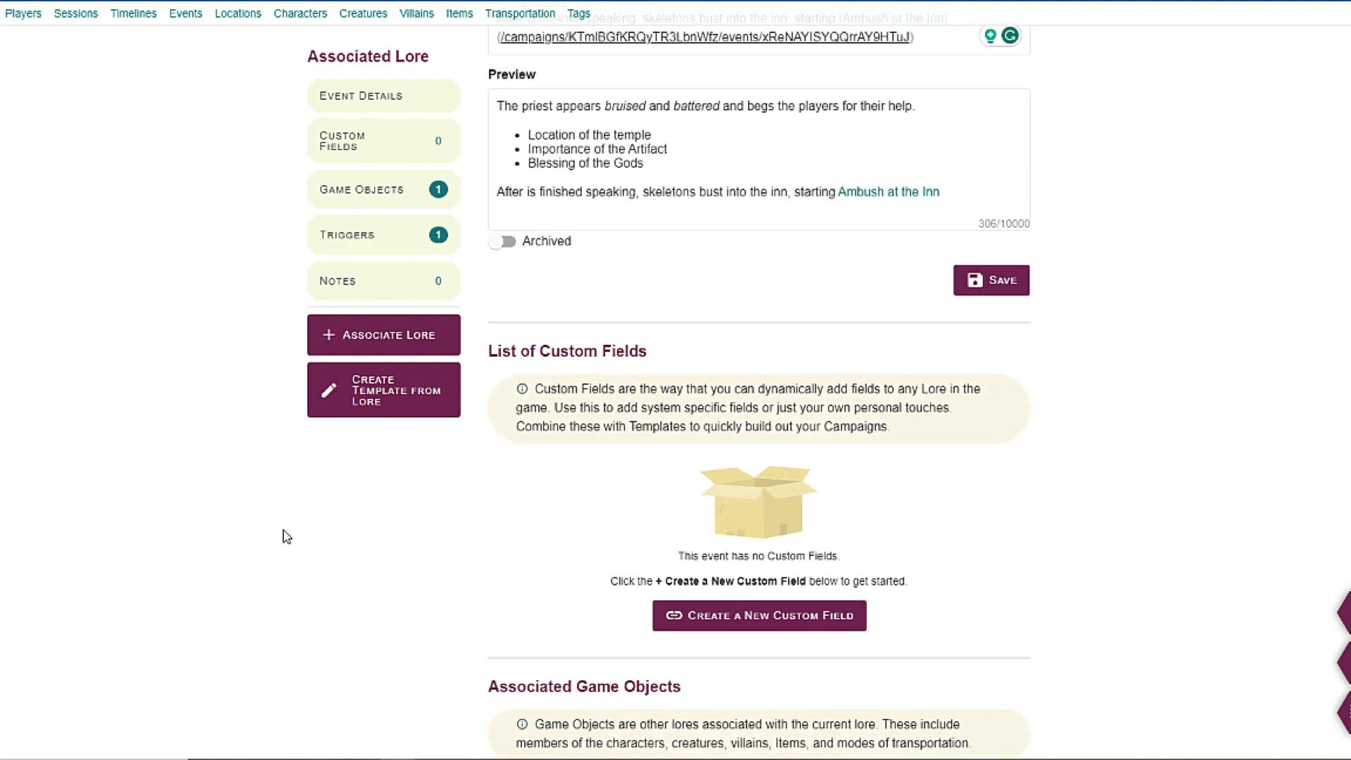
{"action": "scroll", "coordinate": [287, 536], "scroll_direction": "down", "scroll_amount": 3}
{"action": "scroll", "coordinate": [287, 536], "scroll_direction": "up", "scroll_amount": 7}
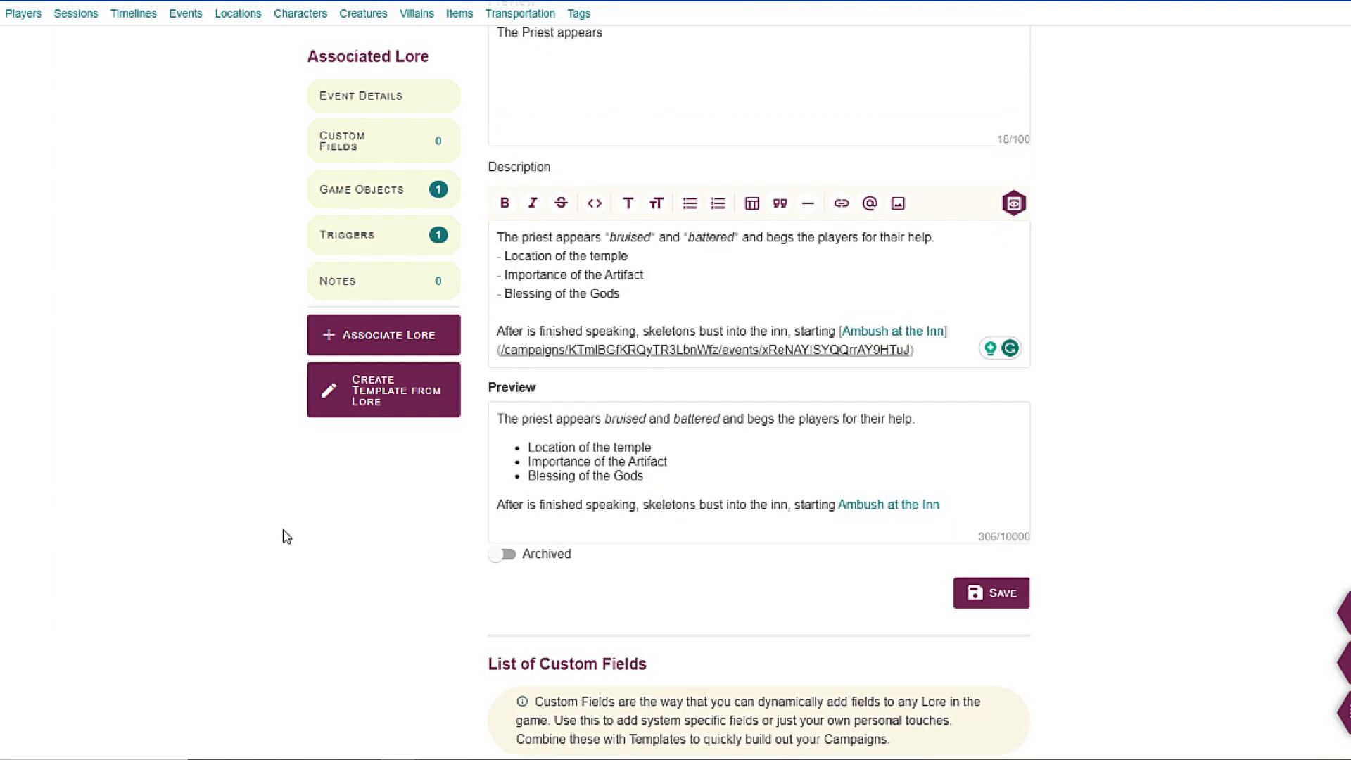
{"action": "scroll", "coordinate": [287, 536], "scroll_direction": "up", "scroll_amount": 5}
{"action": "scroll", "coordinate": [287, 536], "scroll_direction": "down", "scroll_amount": 2}
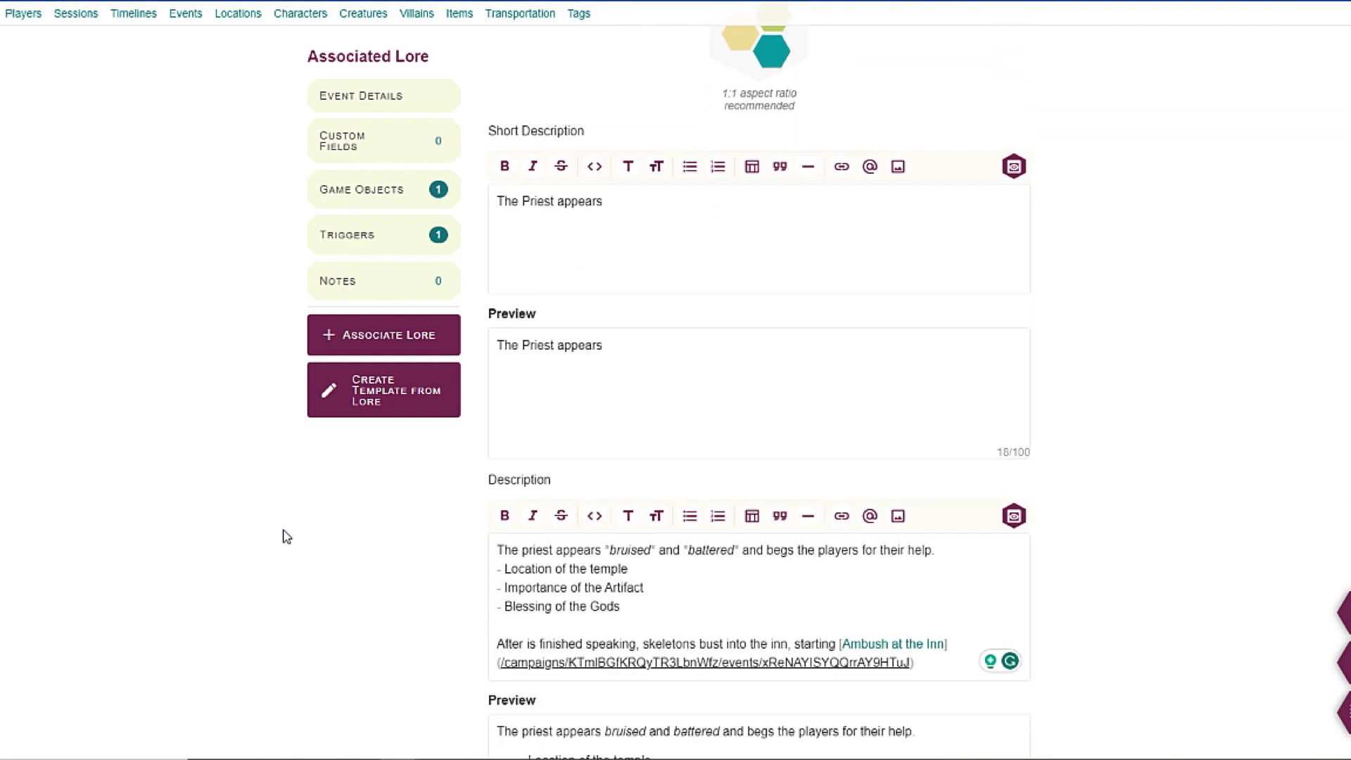